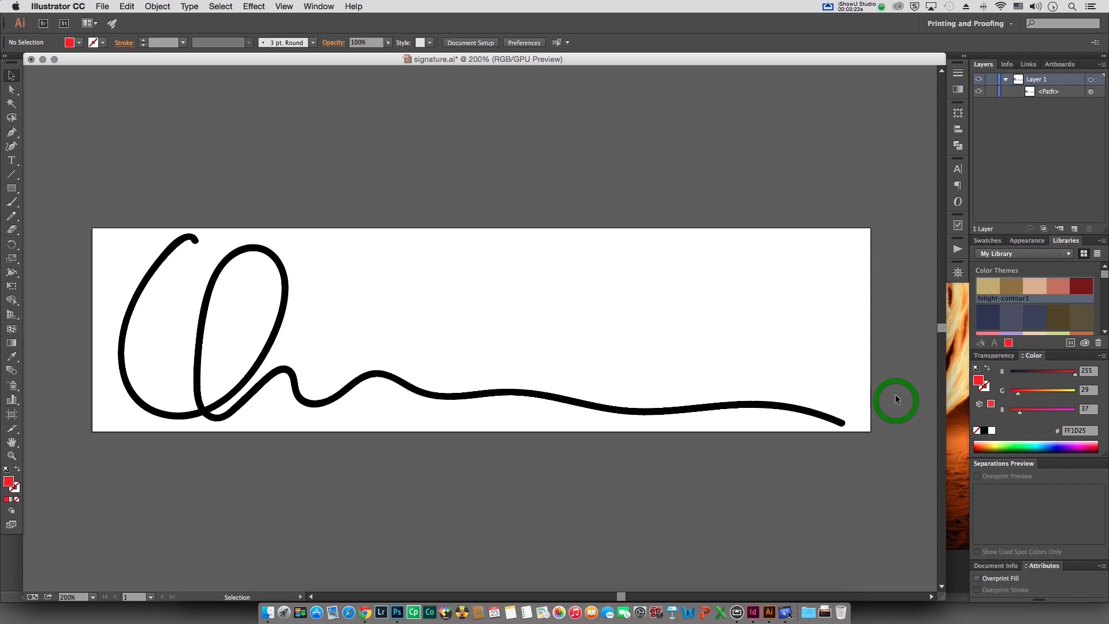
Step: Select the signature path on the artboard and add it to My Library as a graphic
{"action": "left_click", "coordinate": [843, 104]}
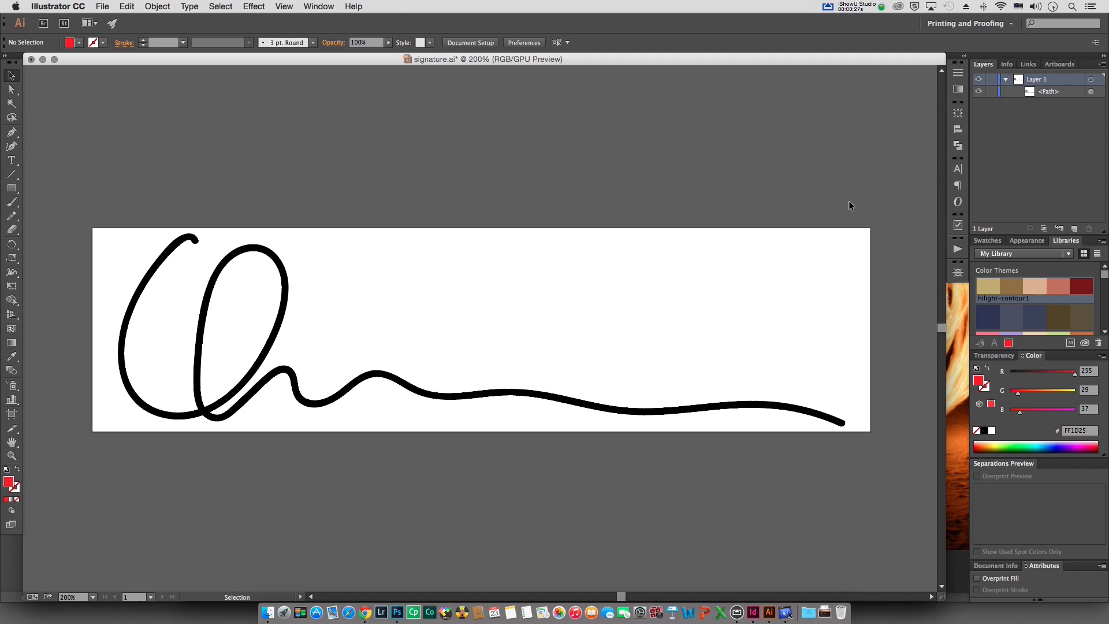
{"action": "left_click", "coordinate": [791, 409]}
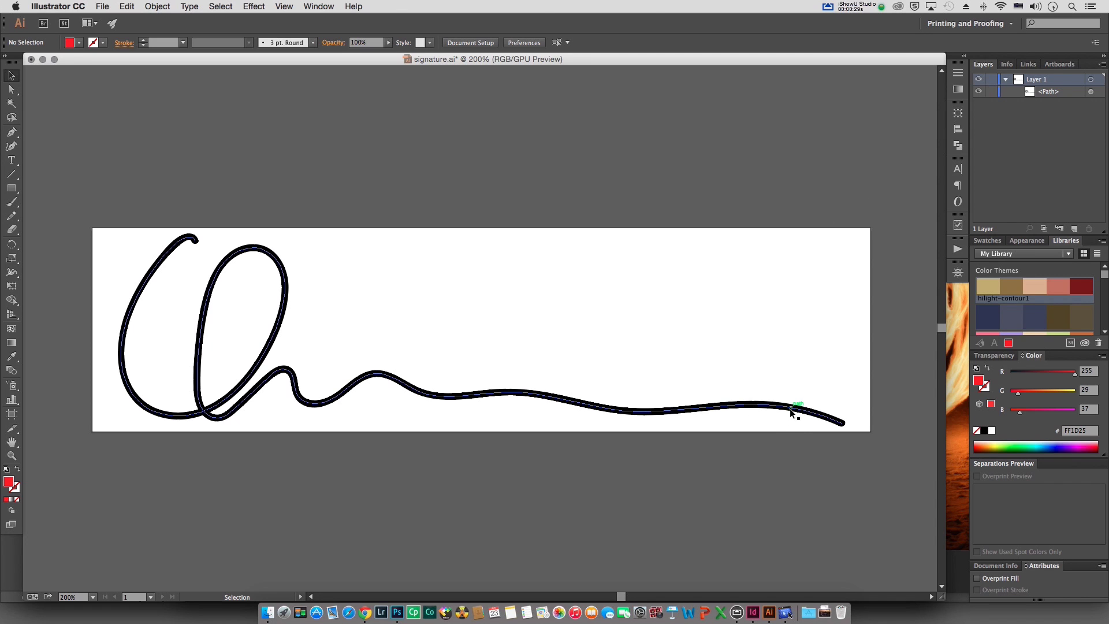
{"action": "left_click", "coordinate": [791, 409]}
{"action": "left_click", "coordinate": [900, 409]}
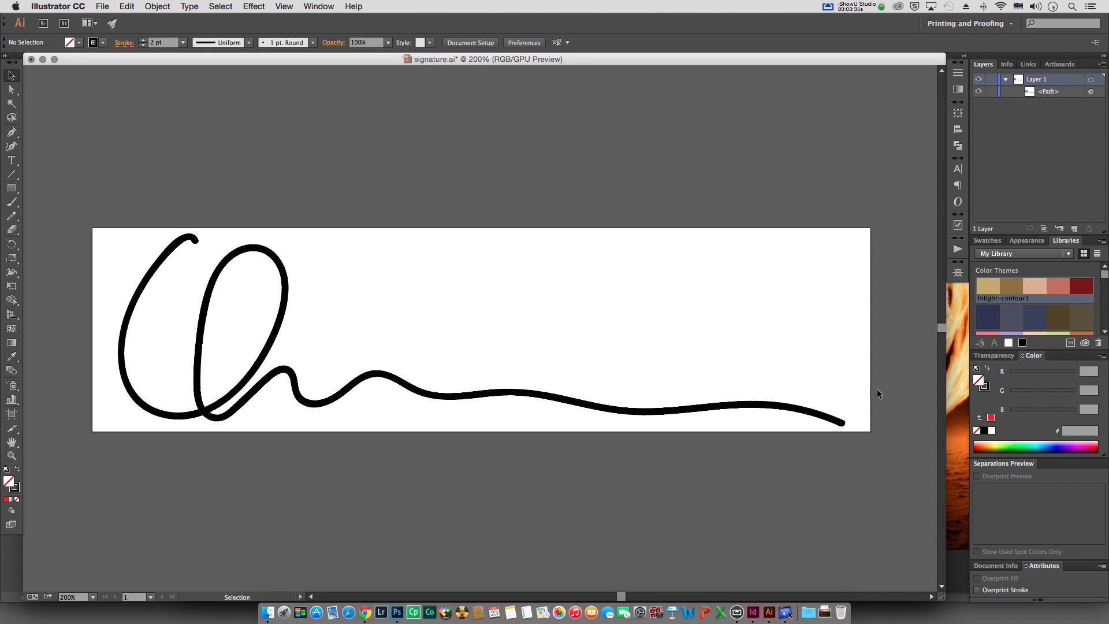
{"action": "left_click", "coordinate": [262, 354]}
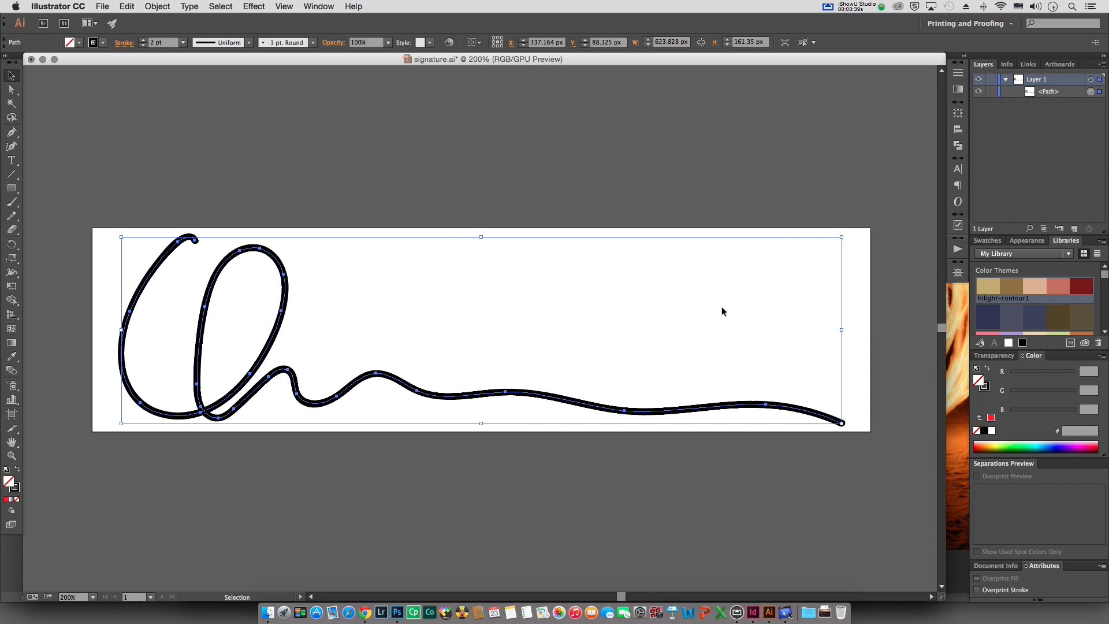
{"action": "left_click", "coordinate": [981, 343]}
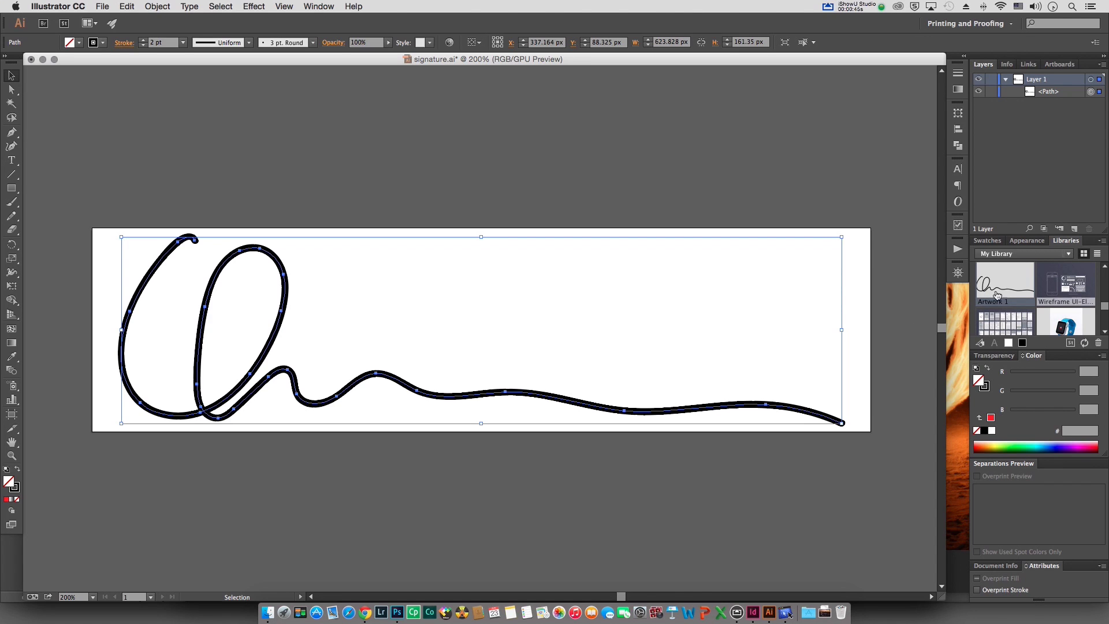
Step: Rename the newly added library graphic as sognature
{"action": "right_click", "coordinate": [1007, 286]}
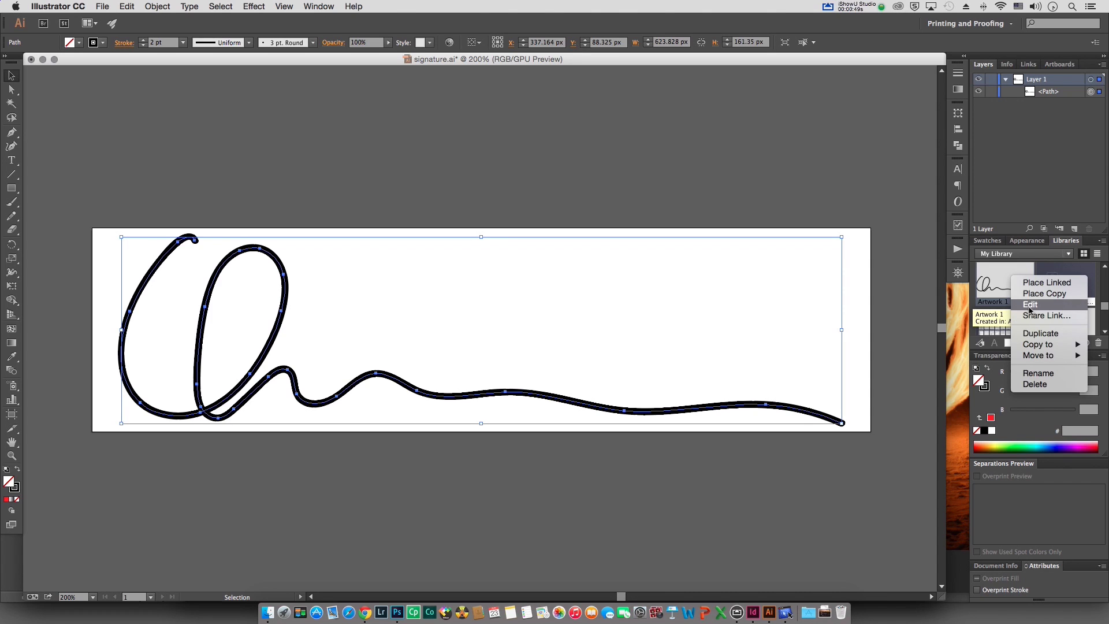
{"action": "left_click", "coordinate": [1038, 373]}
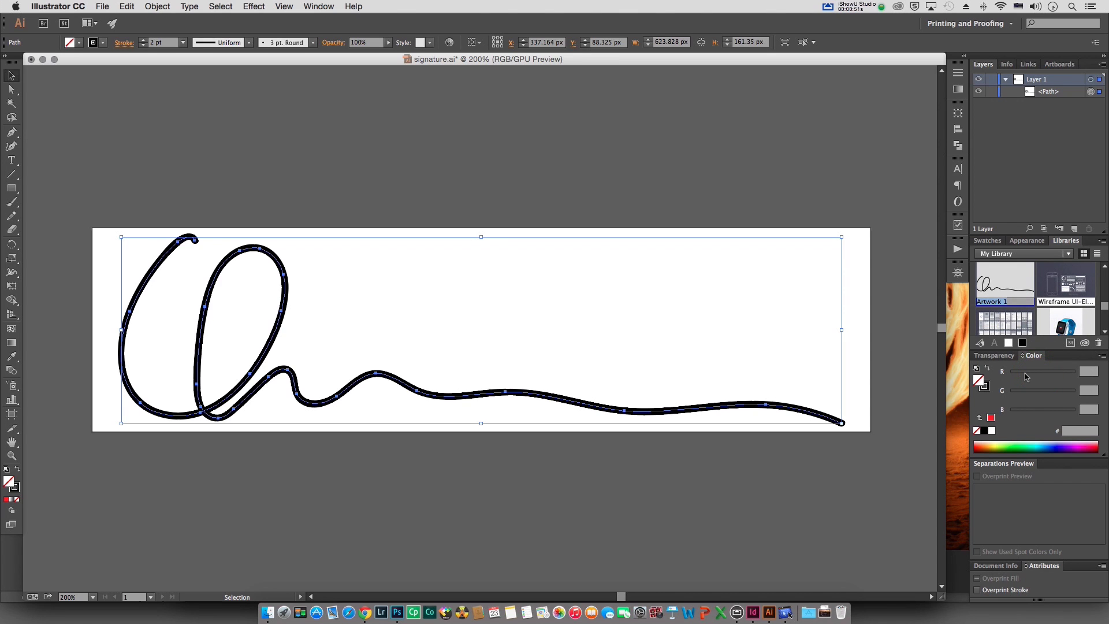
{"action": "type", "text": "sognature"}
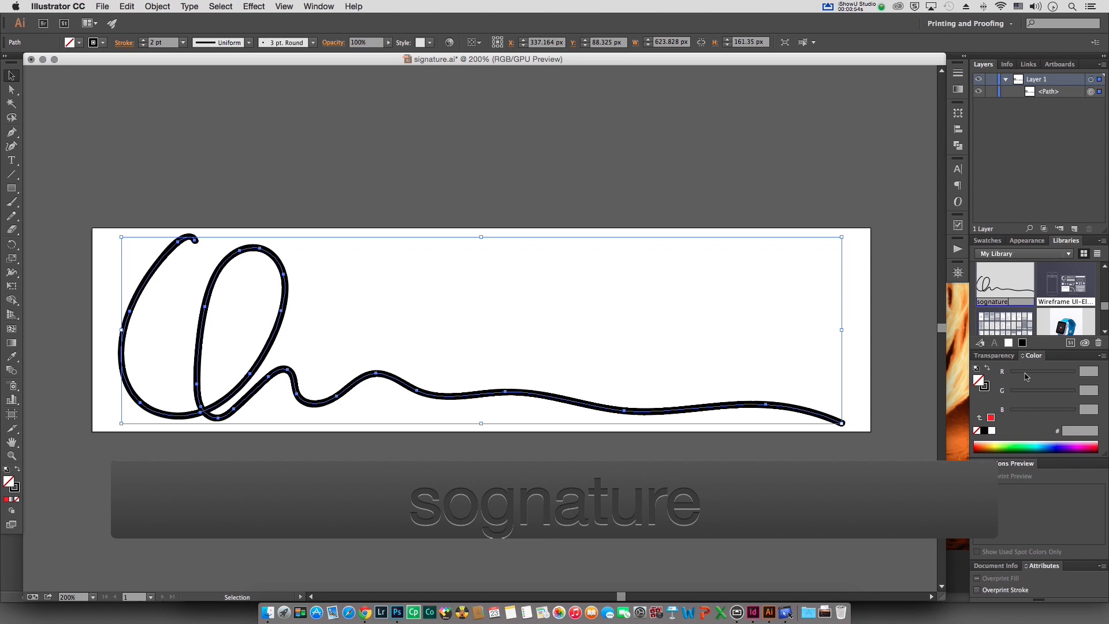
{"action": "key", "text": "Return"}
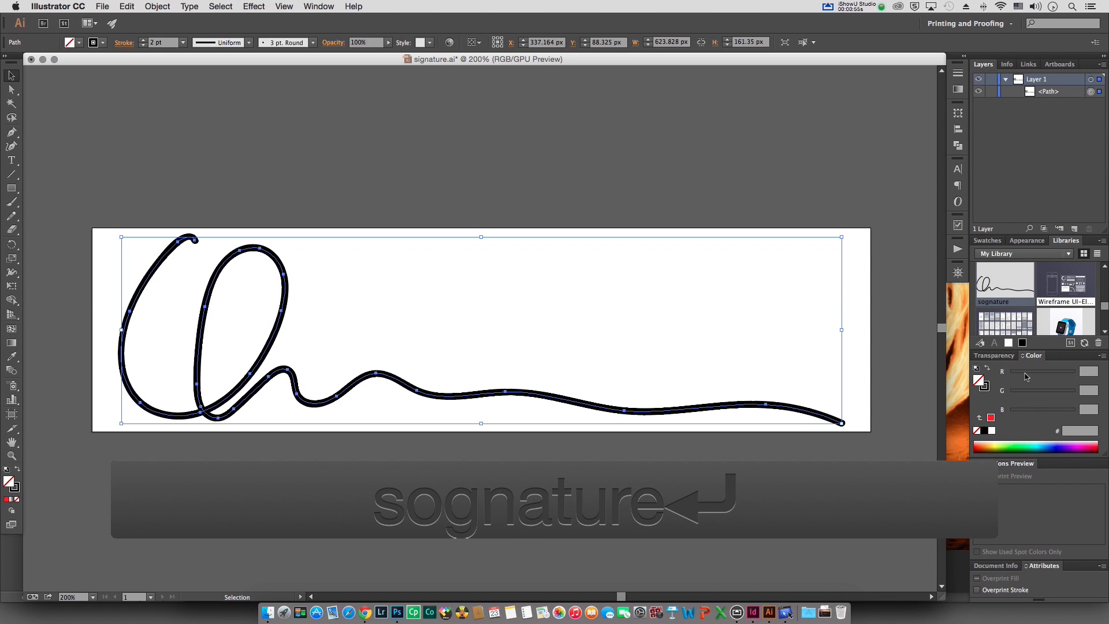
Step: Rename the signature graphic in My Library as Signature
{"action": "right_click", "coordinate": [999, 283]}
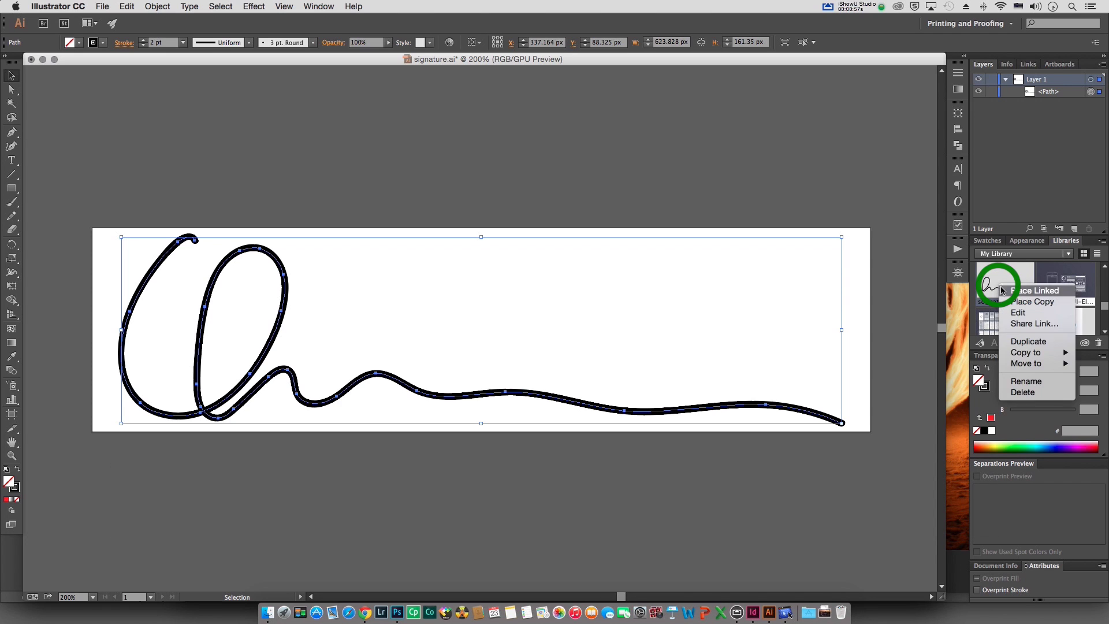
{"action": "left_click", "coordinate": [1013, 382]}
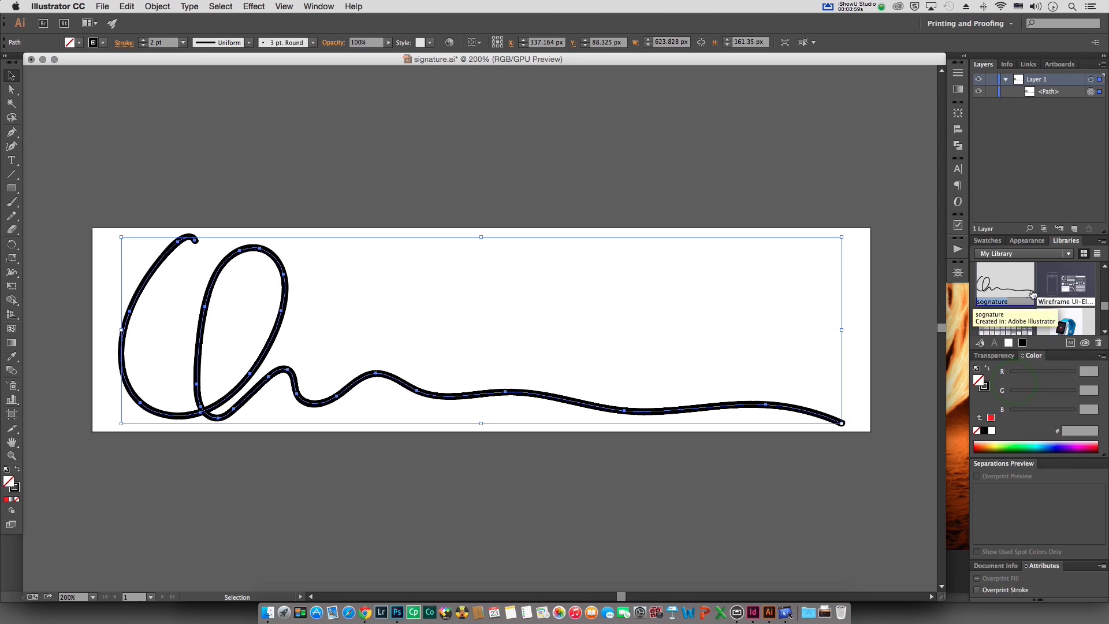
{"action": "left_click", "coordinate": [987, 300]}
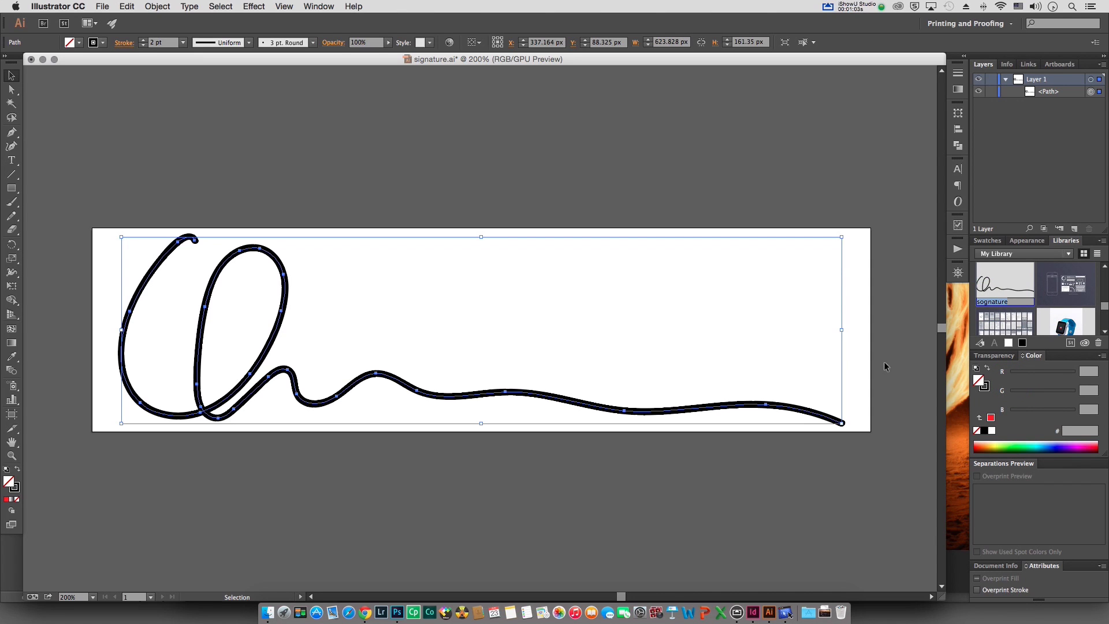
{"action": "type", "text": "Signat"}
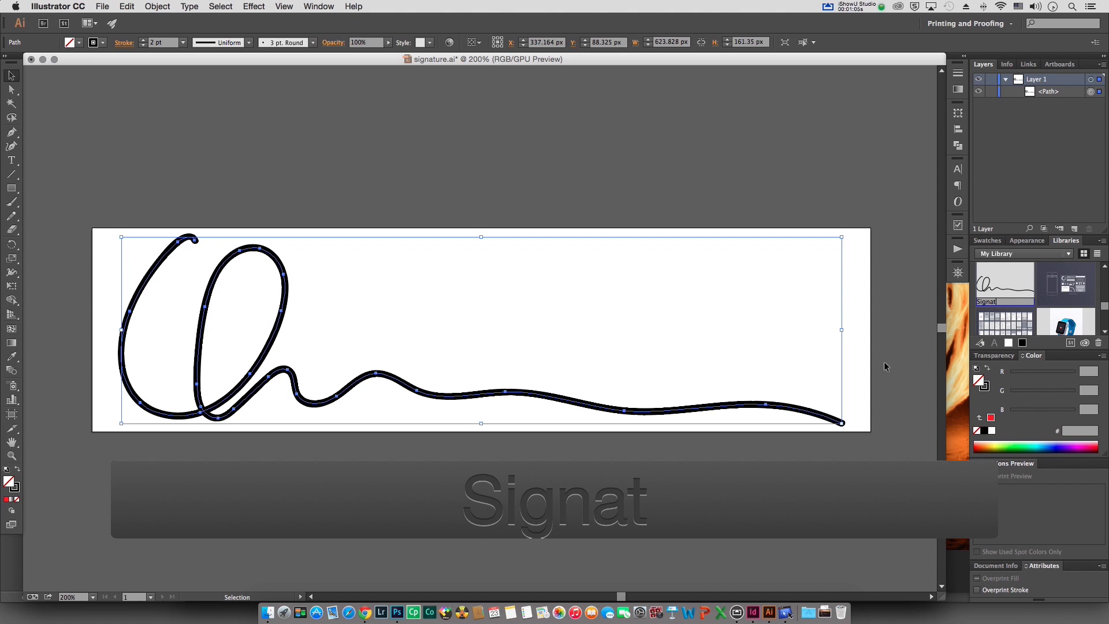
{"action": "type", "text": "ure"}
{"action": "key", "text": "Return"}
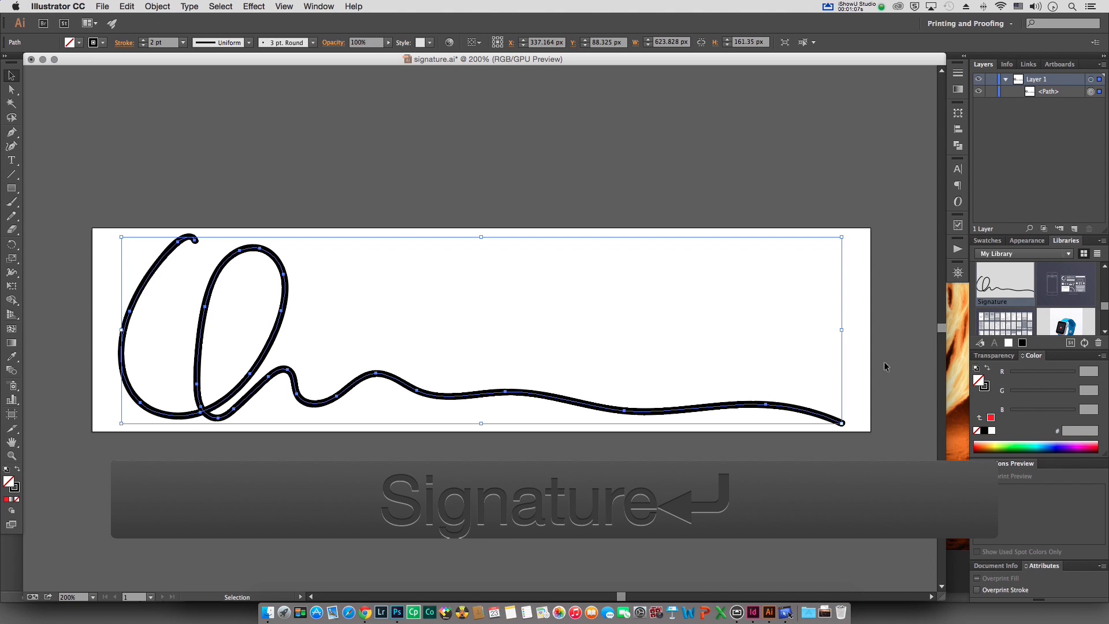
Step: Deselect the signature path and close the signature.ai document
{"action": "left_click", "coordinate": [858, 185]}
{"action": "left_click", "coordinate": [32, 59]}
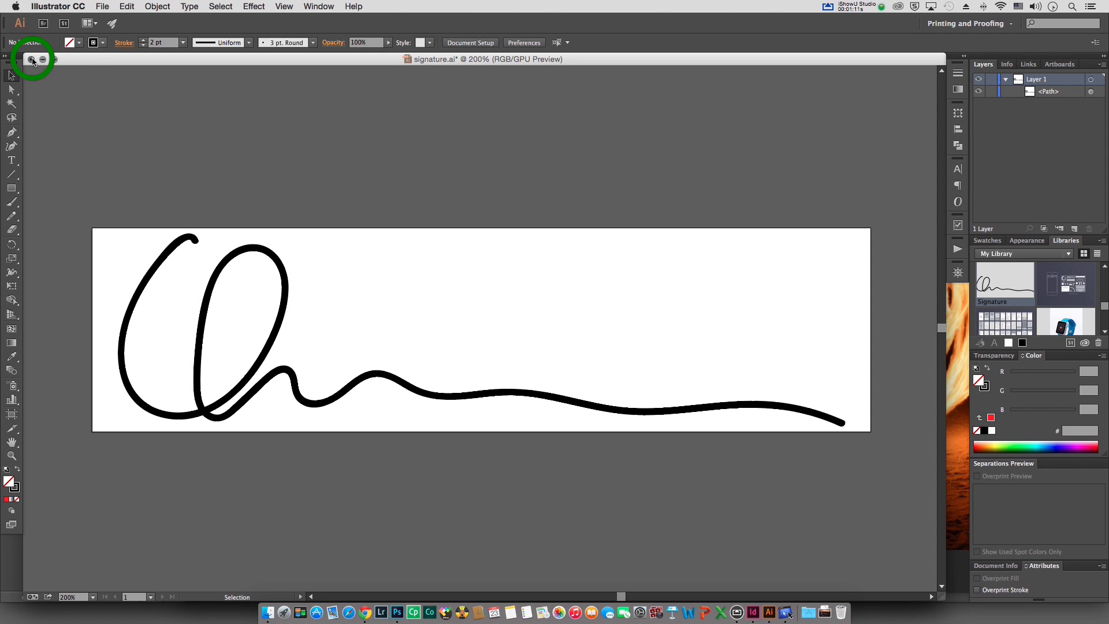
{"action": "left_click", "coordinate": [565, 336]}
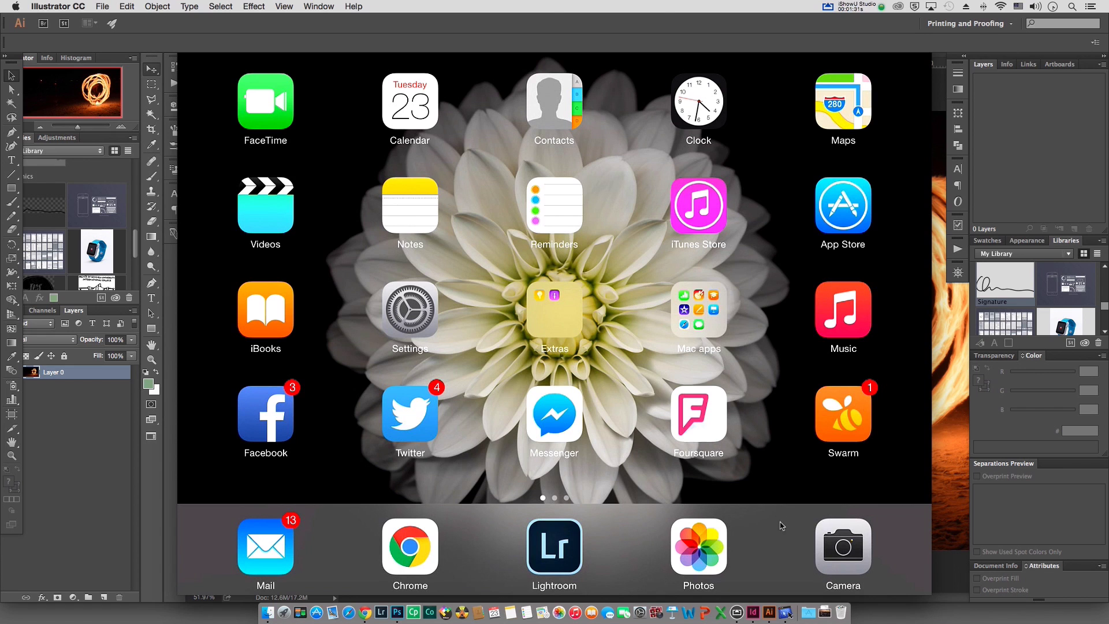
Step: Switch to Photoshop and place the Signature library graphic in the photo's upper-left corner, scaled to about 46%
{"action": "left_click", "coordinate": [397, 601]}
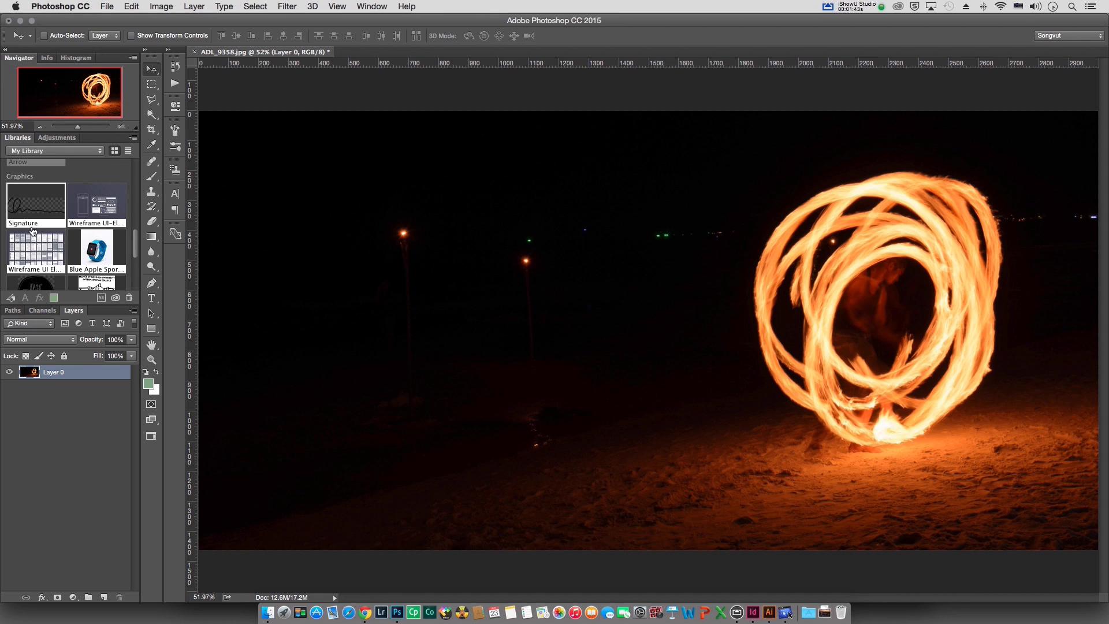
{"action": "mouse_move", "coordinate": [33, 212]}
{"action": "left_mouse_down"}
{"action": "mouse_move", "coordinate": [398, 300]}
{"action": "mouse_move", "coordinate": [886, 491]}
{"action": "mouse_move", "coordinate": [830, 494]}
{"action": "mouse_move", "coordinate": [770, 445]}
{"action": "mouse_move", "coordinate": [729, 458]}
{"action": "mouse_move", "coordinate": [723, 477]}
{"action": "mouse_move", "coordinate": [735, 481]}
{"action": "left_mouse_up"}
{"action": "mouse_move", "coordinate": [1078, 521]}
{"action": "left_mouse_down"}
{"action": "mouse_move", "coordinate": [739, 455]}
{"action": "mouse_move", "coordinate": [736, 430]}
{"action": "left_mouse_up"}
{"action": "mouse_move", "coordinate": [678, 397]}
{"action": "left_mouse_down"}
{"action": "mouse_move", "coordinate": [860, 494]}
{"action": "mouse_move", "coordinate": [934, 488]}
{"action": "mouse_move", "coordinate": [985, 499]}
{"action": "mouse_move", "coordinate": [635, 372]}
{"action": "mouse_move", "coordinate": [420, 174]}
{"action": "mouse_move", "coordinate": [454, 166]}
{"action": "mouse_move", "coordinate": [441, 169]}
{"action": "left_mouse_up"}
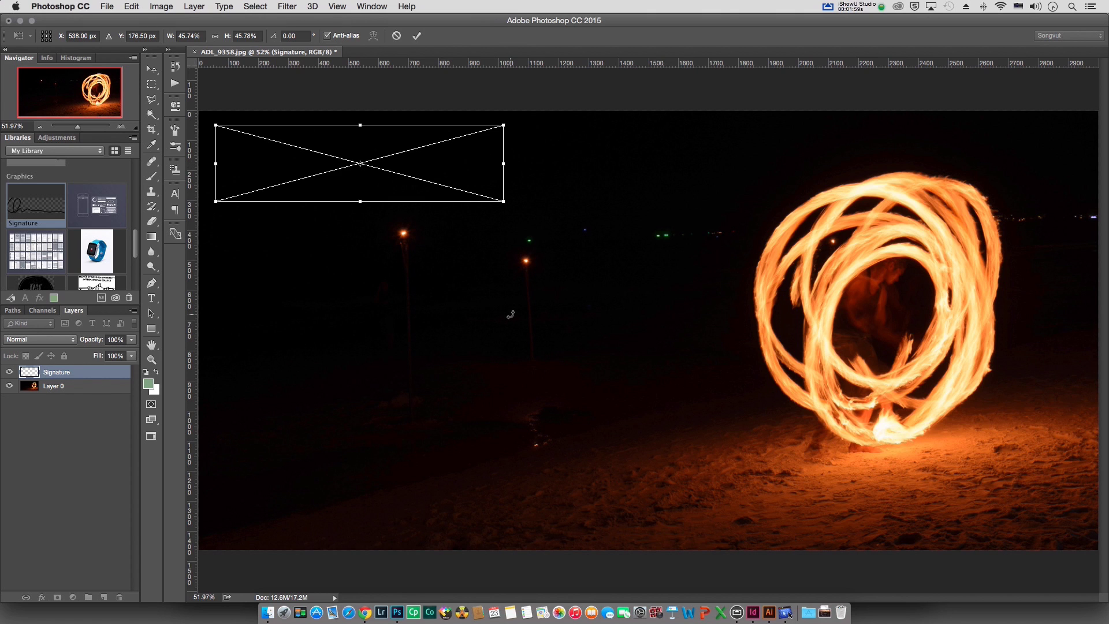
{"action": "key", "text": "Return"}
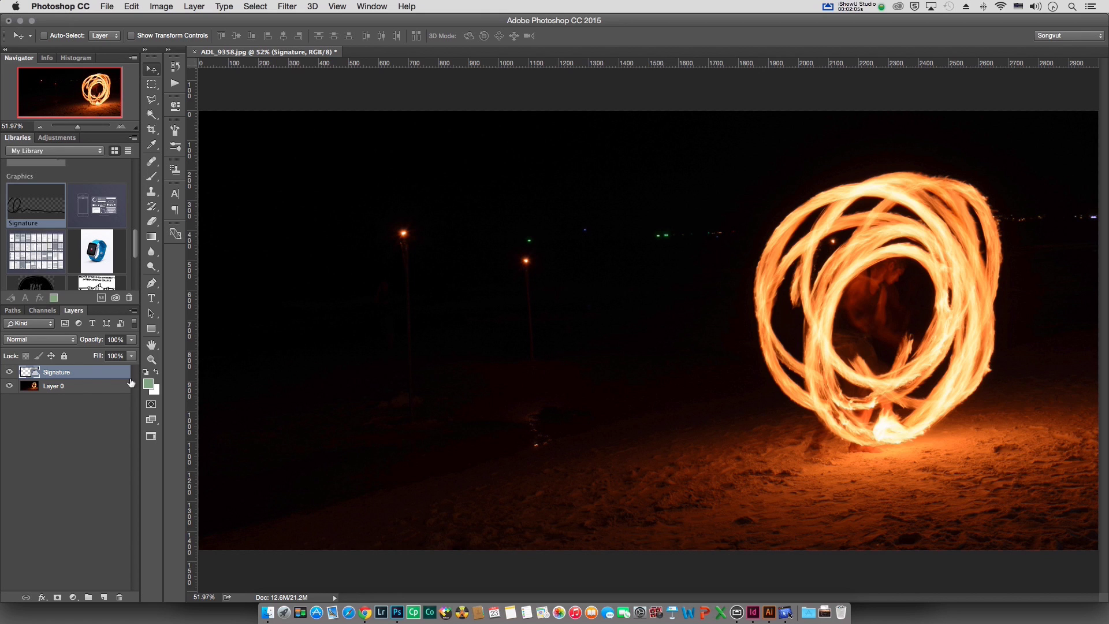
{"action": "left_click", "coordinate": [35, 374]}
{"action": "left_click", "coordinate": [43, 600]}
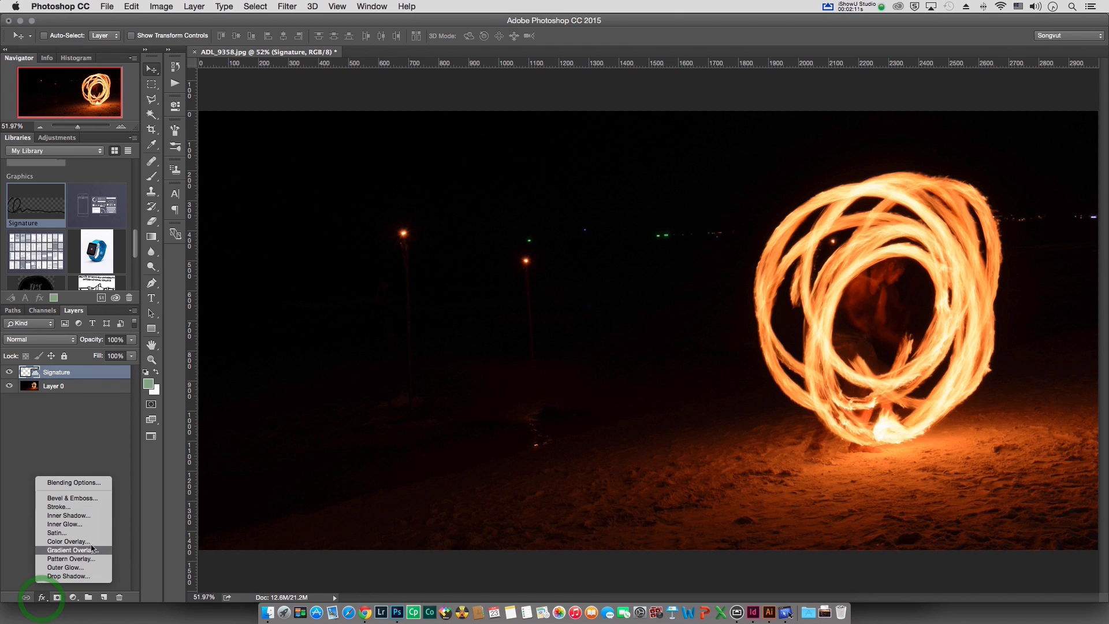
{"action": "left_click", "coordinate": [116, 458]}
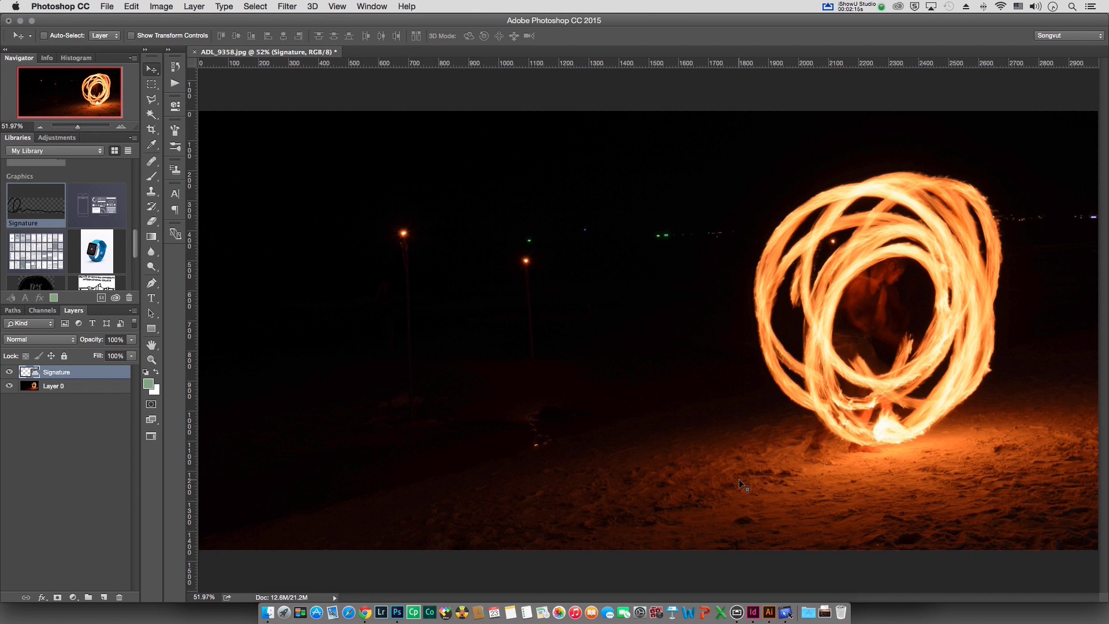
Step: Switch to InDesign and create a new one-page Letter print document with the default settings
{"action": "left_click", "coordinate": [755, 600]}
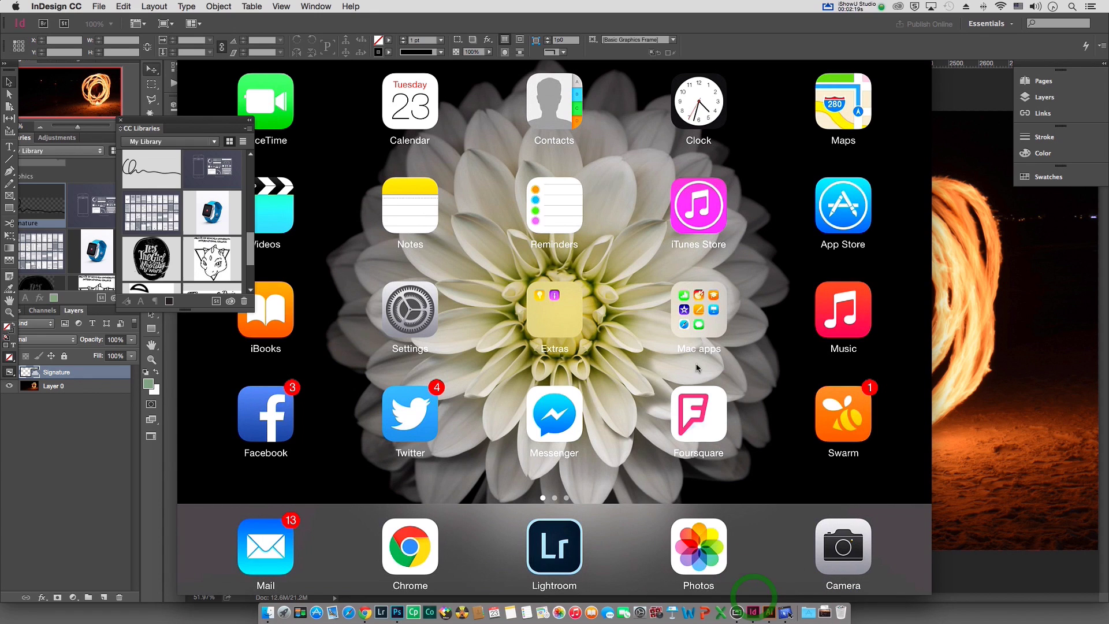
{"action": "left_click", "coordinate": [102, 8]}
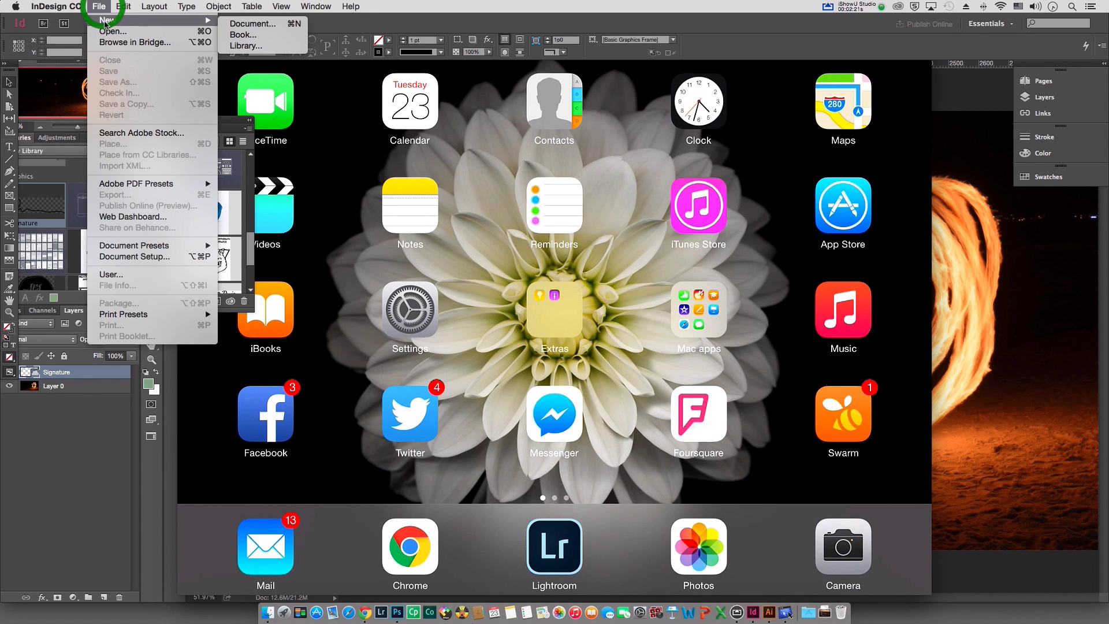
{"action": "left_click", "coordinate": [246, 17]}
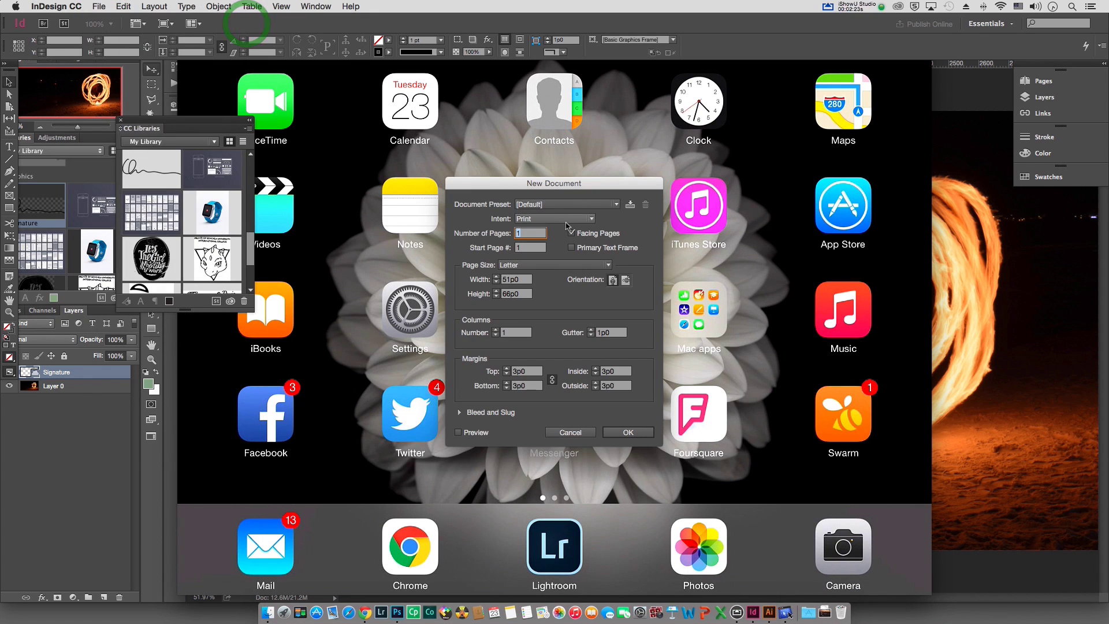
{"action": "left_click", "coordinate": [619, 432]}
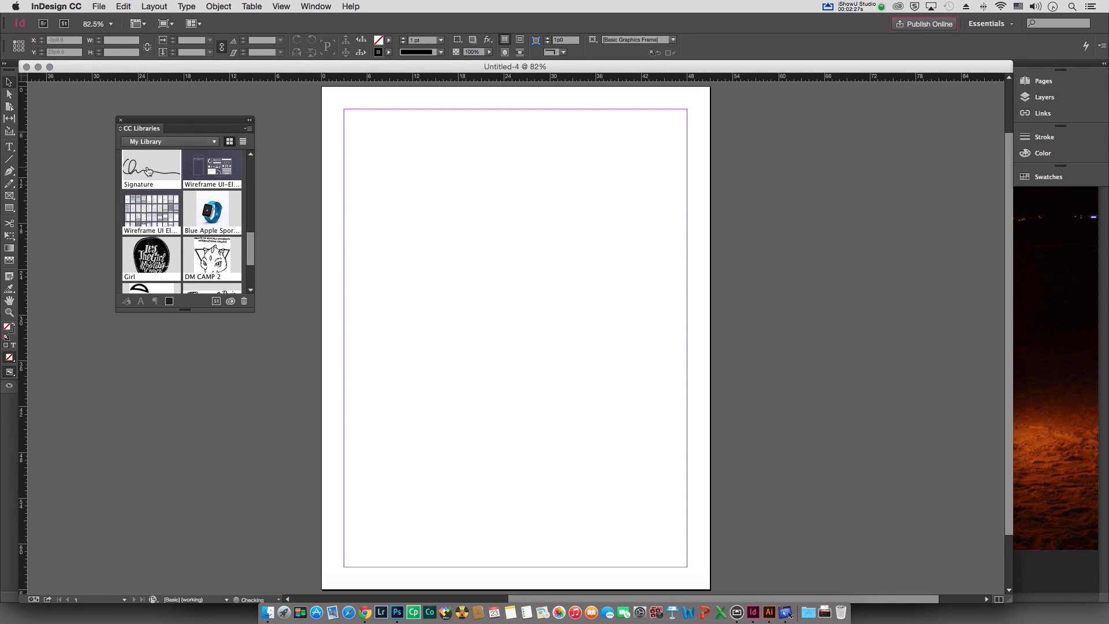
Step: Place the Signature library graphic across the middle of the page, about 38p10 wide, and deselect it
{"action": "mouse_move", "coordinate": [152, 171]}
{"action": "left_mouse_down"}
{"action": "mouse_move", "coordinate": [257, 171]}
{"action": "mouse_move", "coordinate": [532, 223]}
{"action": "mouse_move", "coordinate": [532, 213]}
{"action": "left_mouse_up"}
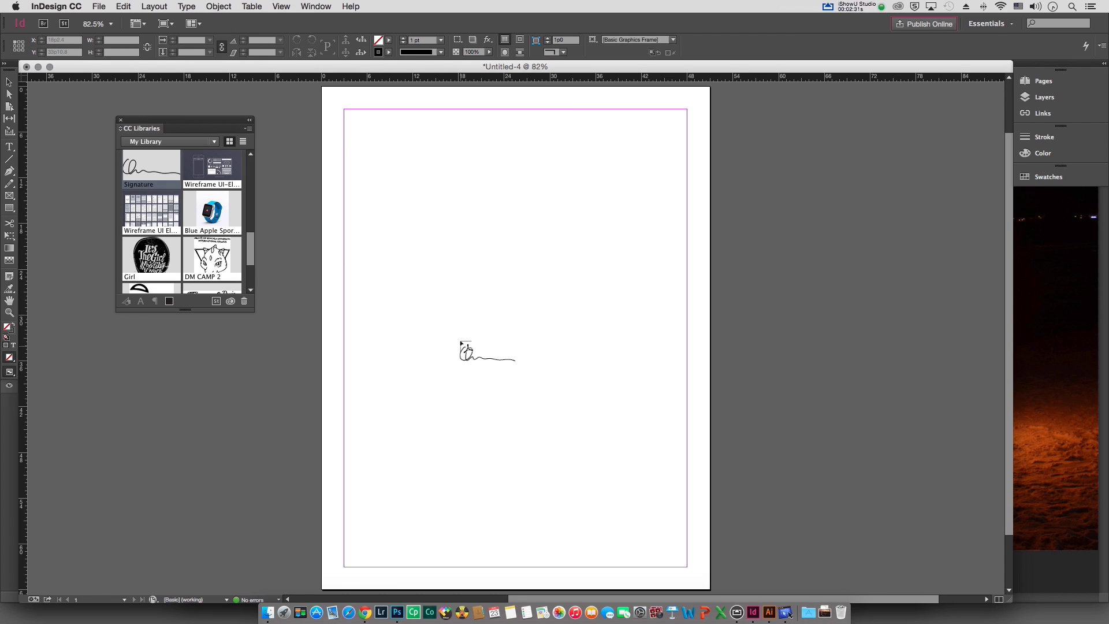
{"action": "left_click_drag", "start_coordinate": [373, 253], "coordinate": [667, 403]}
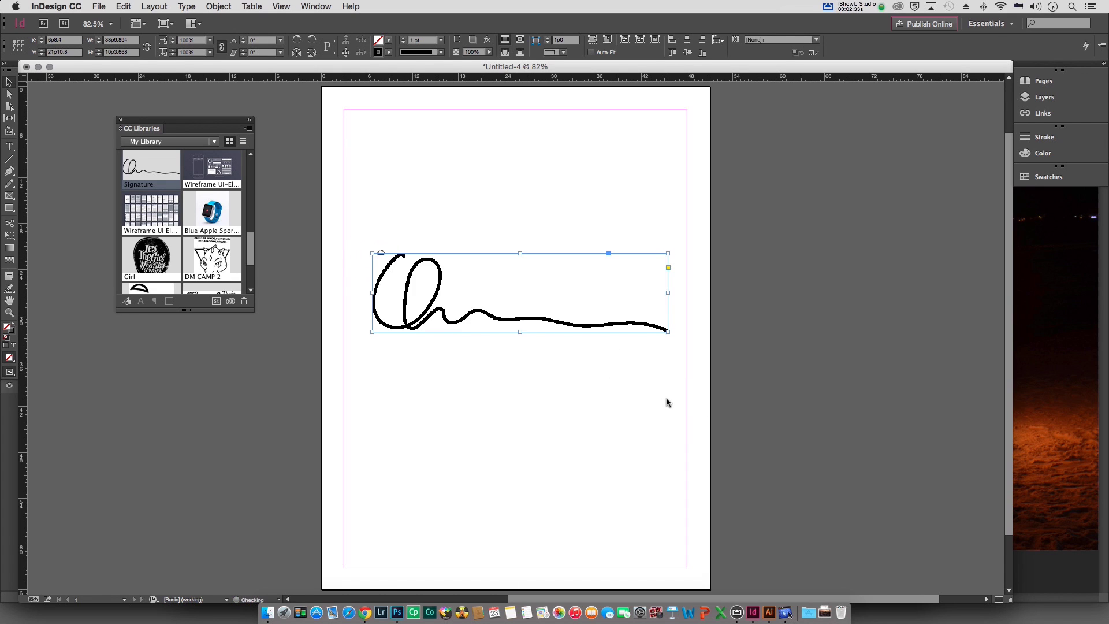
{"action": "left_click", "coordinate": [742, 417]}
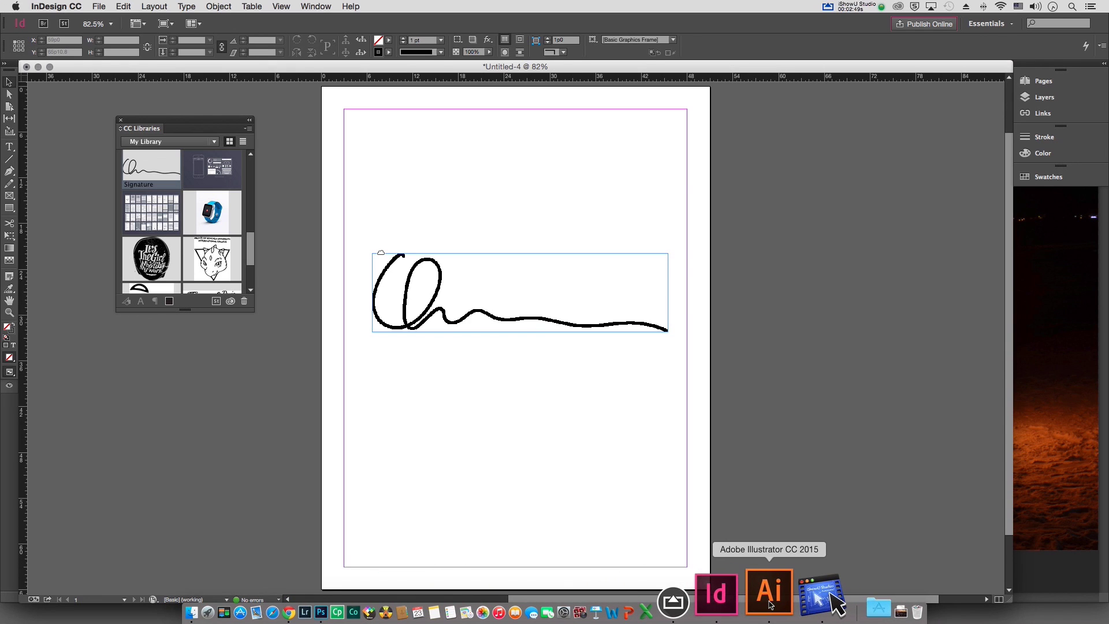
Step: Switch to Illustrator, open the Signature library graphic for editing and set its path's stroke color to red
{"action": "left_click", "coordinate": [771, 604]}
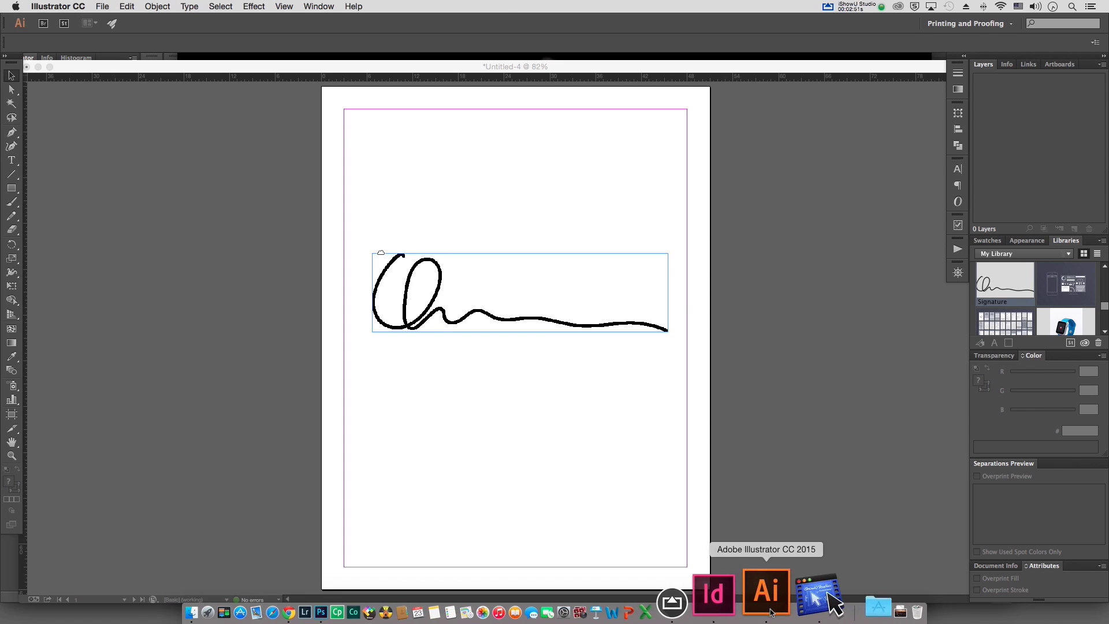
{"action": "double_click", "coordinate": [1002, 287]}
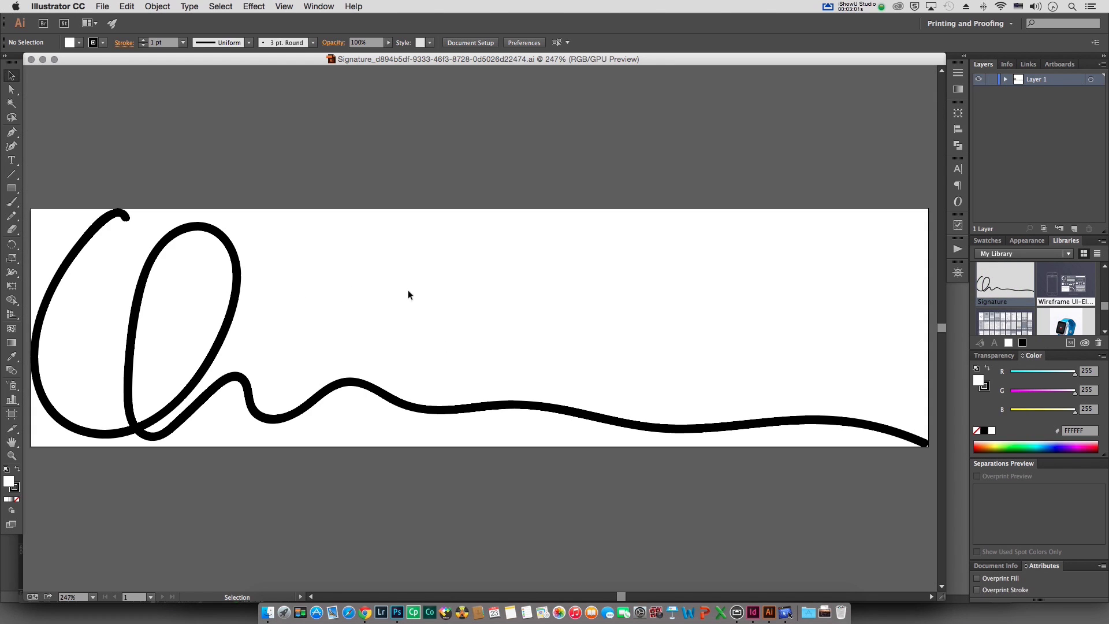
{"action": "left_click", "coordinate": [236, 312]}
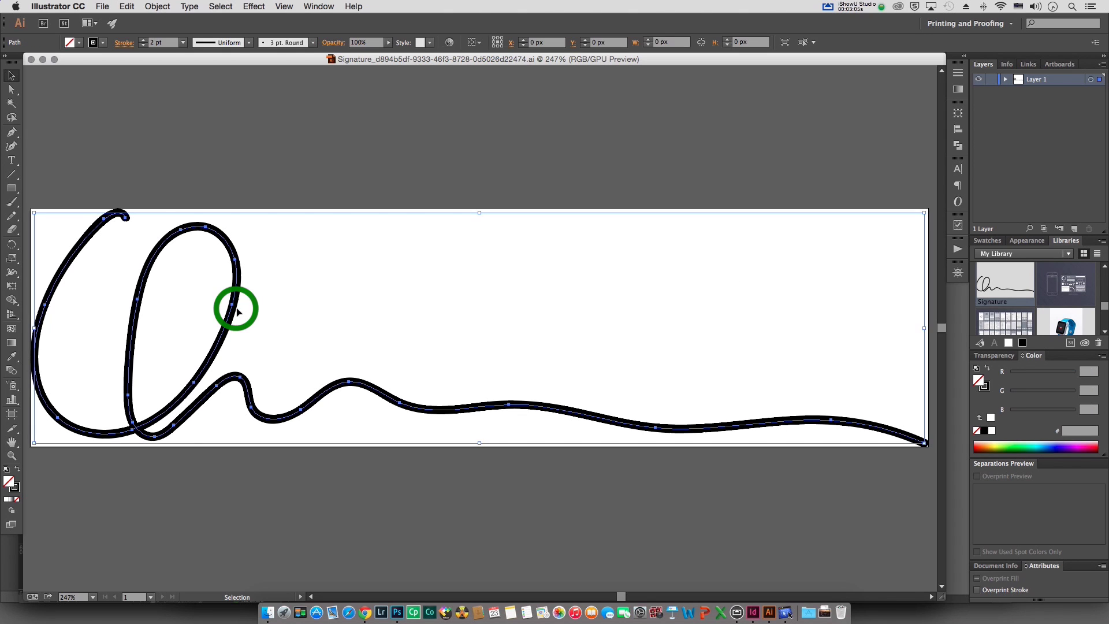
{"action": "left_click", "coordinate": [93, 42]}
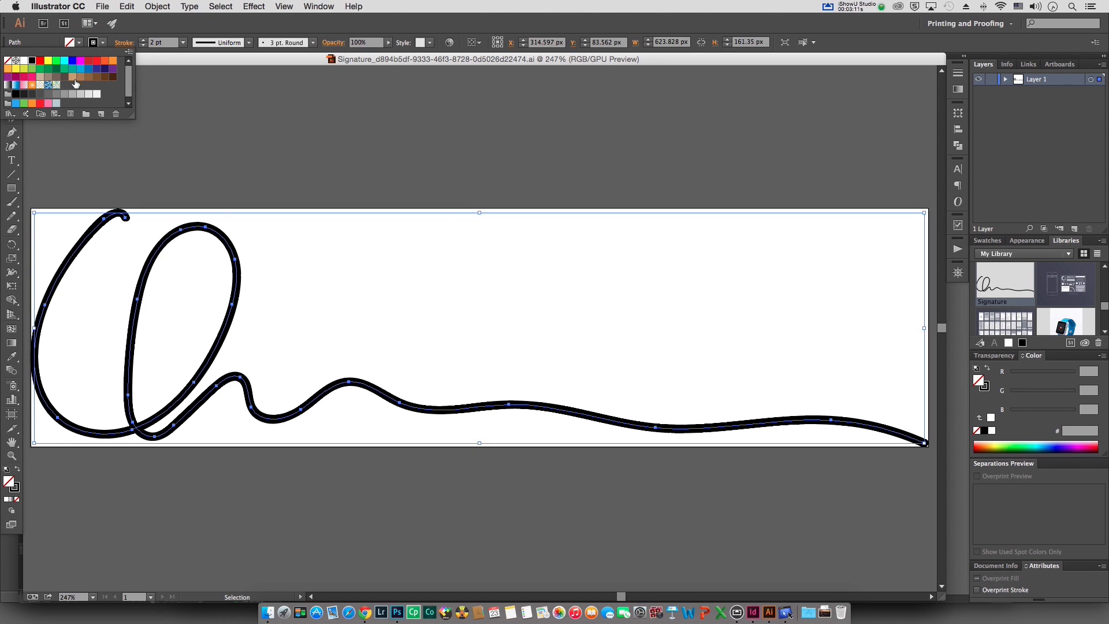
{"action": "left_click", "coordinate": [40, 60]}
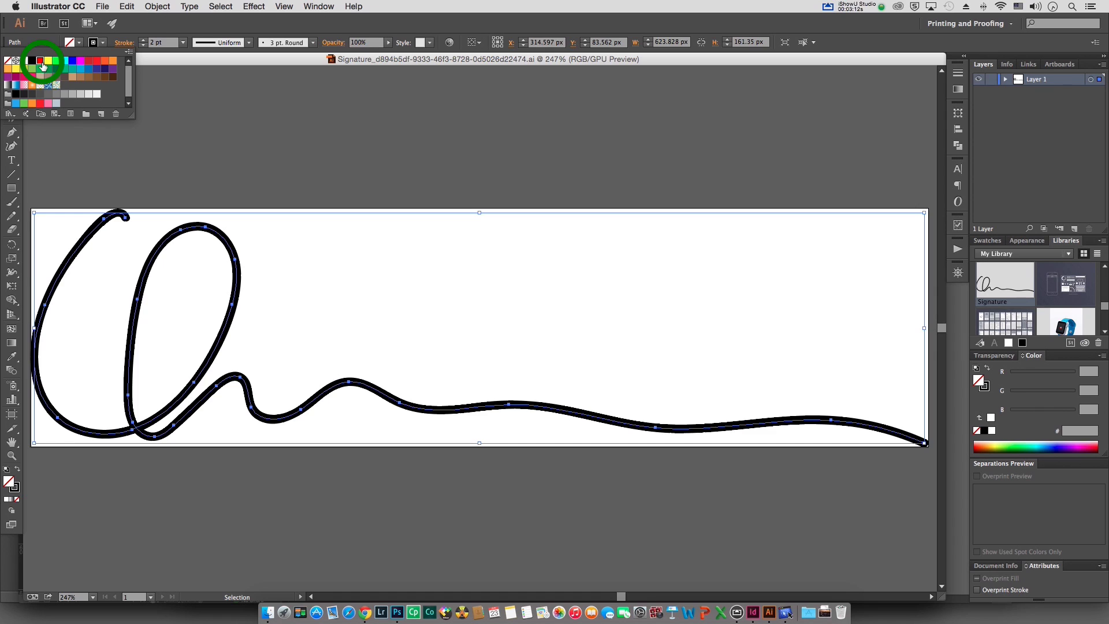
{"action": "left_click", "coordinate": [609, 171]}
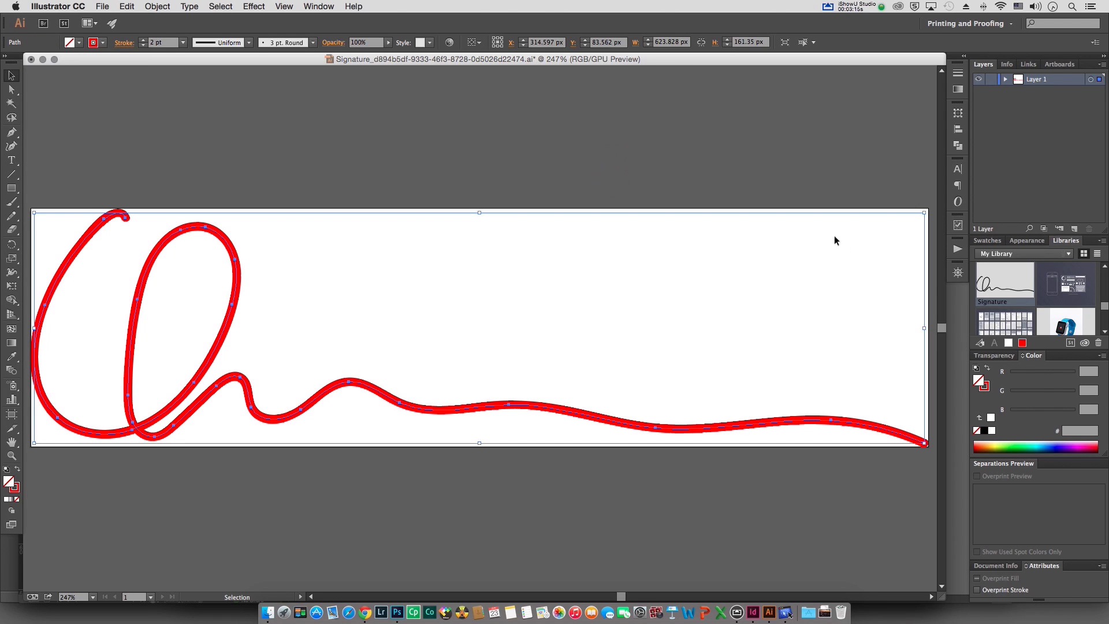
Step: Save the recolored Signature graphic and switch to Photoshop to examine the linked signature on the photo
{"action": "left_click", "coordinate": [102, 6]}
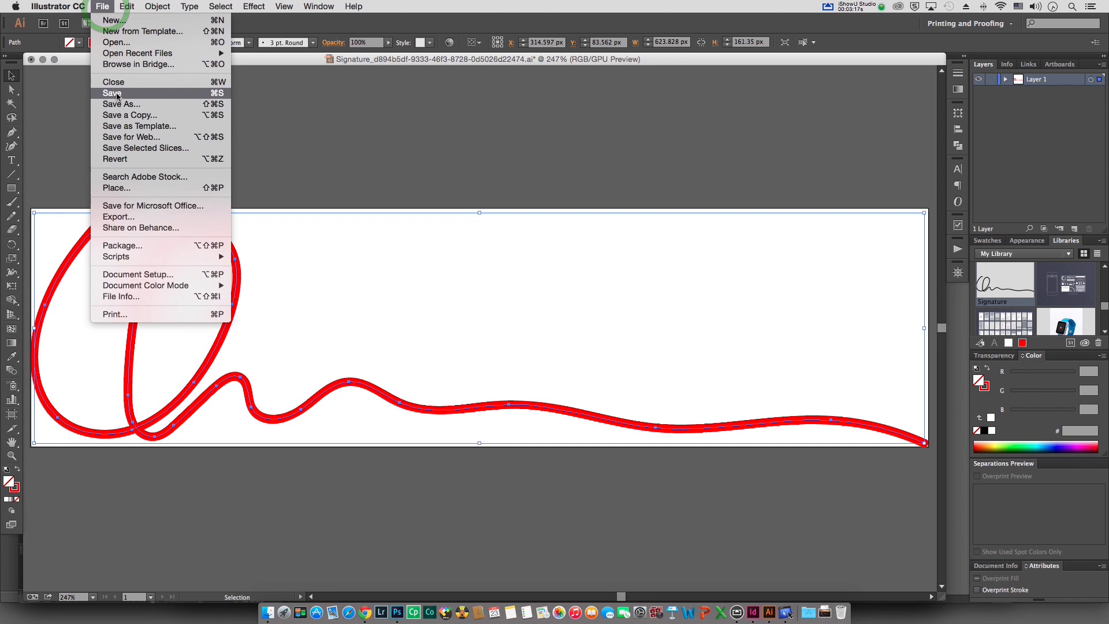
{"action": "left_click", "coordinate": [117, 97]}
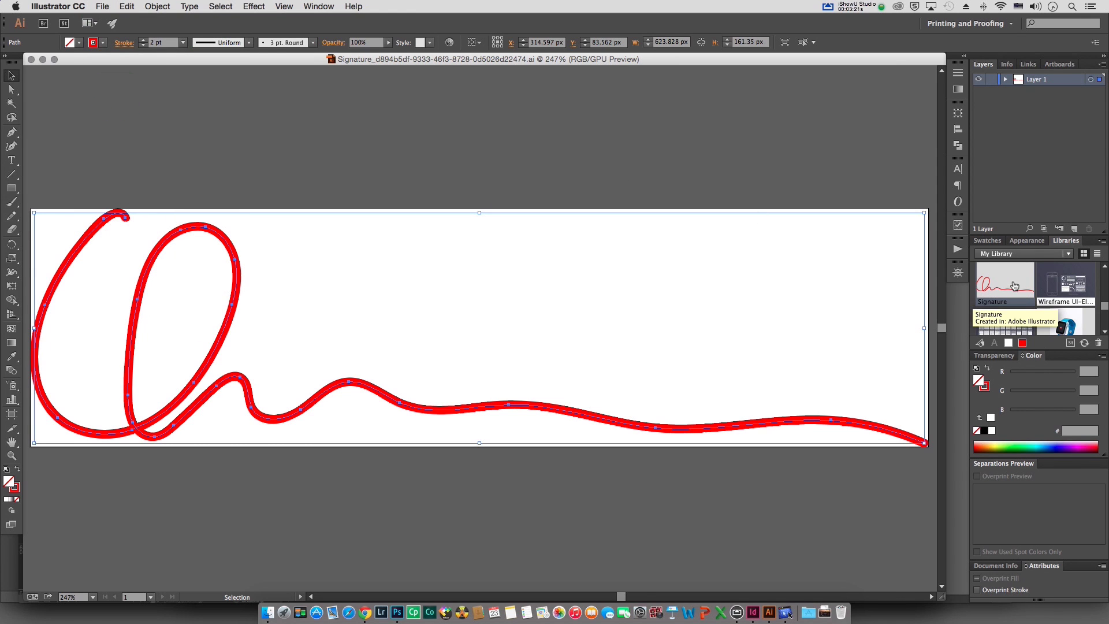
{"action": "left_click", "coordinate": [397, 610]}
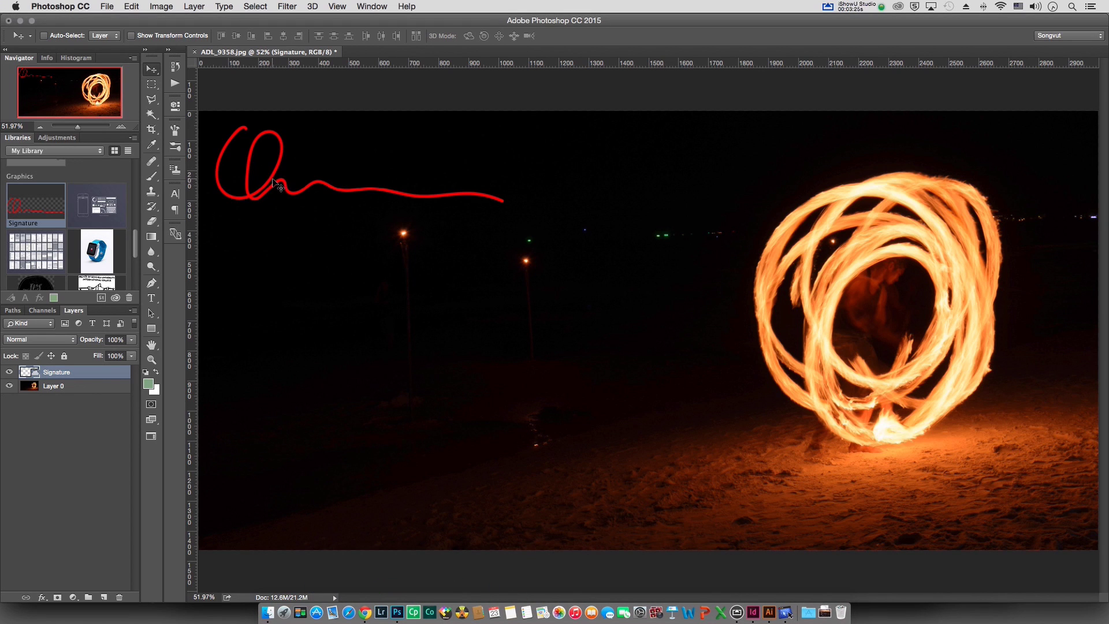
{"action": "key", "text": "super"}
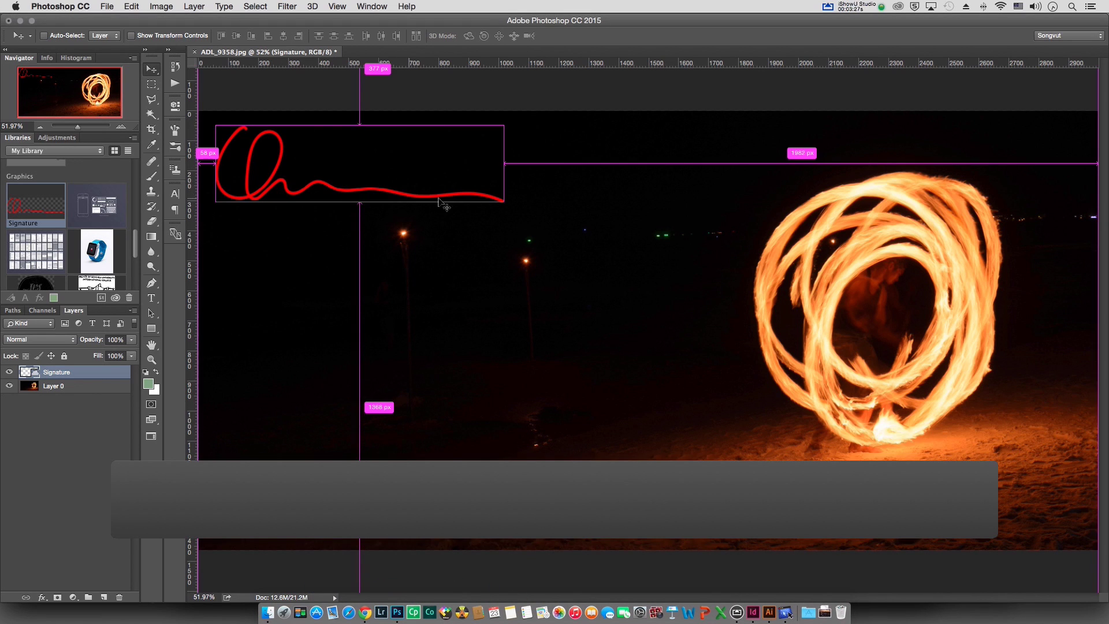
{"action": "left_click", "coordinate": [486, 200]}
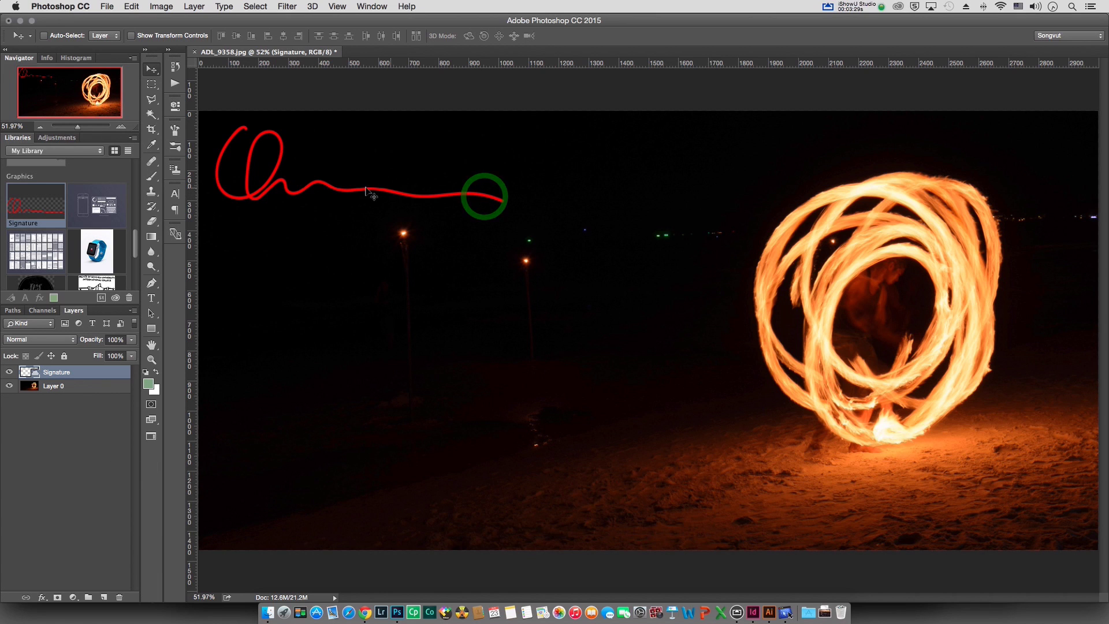
Step: Scale the Signature layer down proportionally to about 25.5% in the photo's upper-left corner
{"action": "left_click", "coordinate": [73, 373]}
{"action": "key", "text": "super+t"}
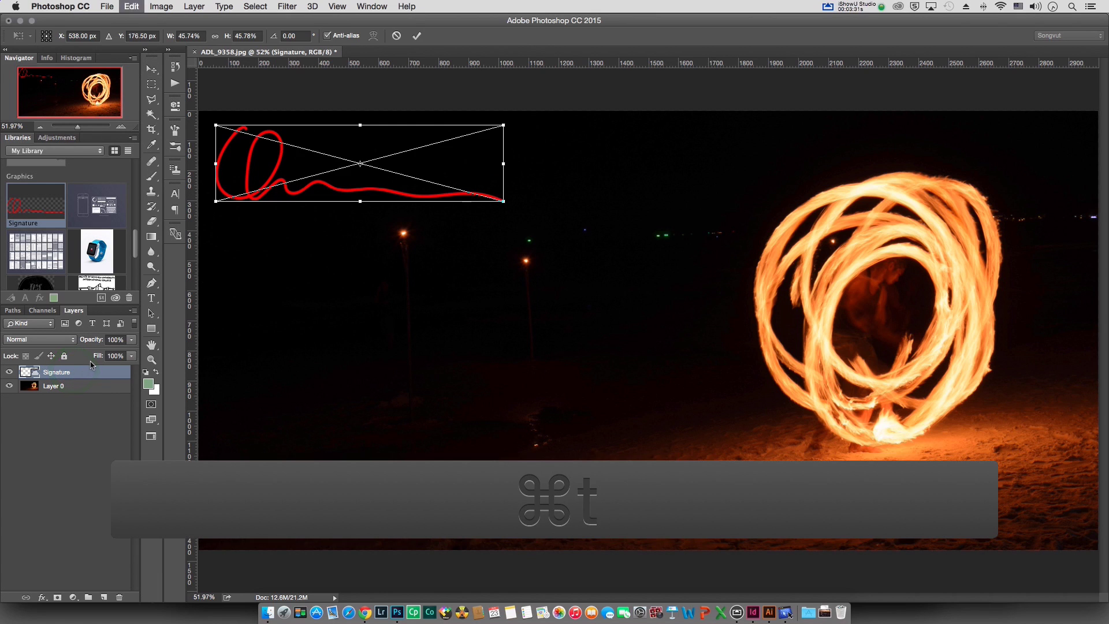
{"action": "left_click_drag", "start_coordinate": [504, 202], "coordinate": [376, 167]}
{"action": "left_click", "coordinate": [289, 167]}
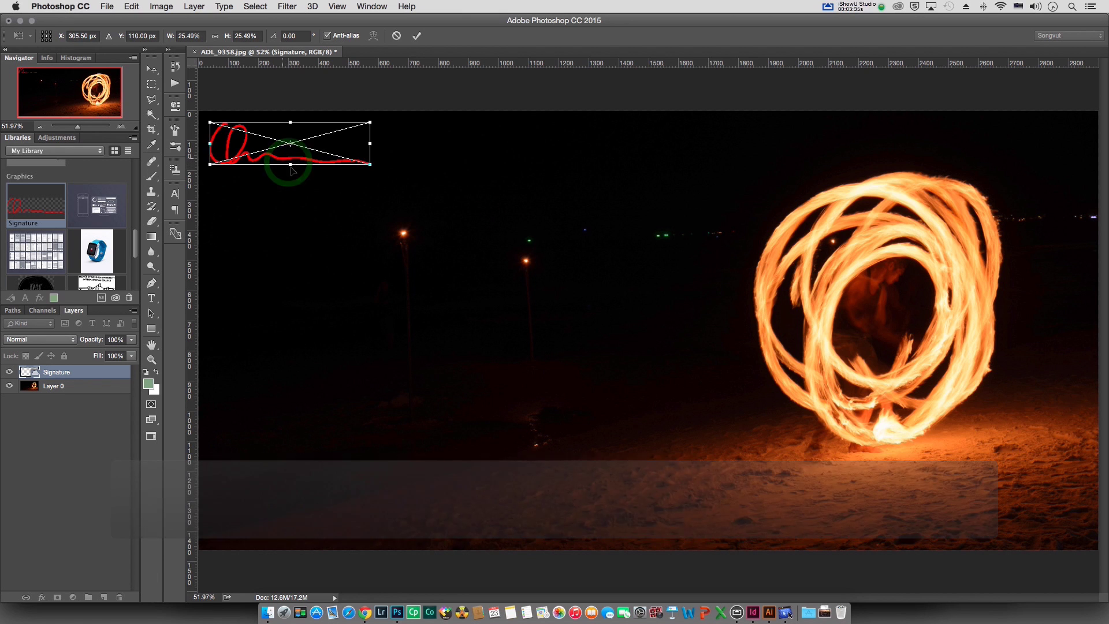
{"action": "key", "text": "Return"}
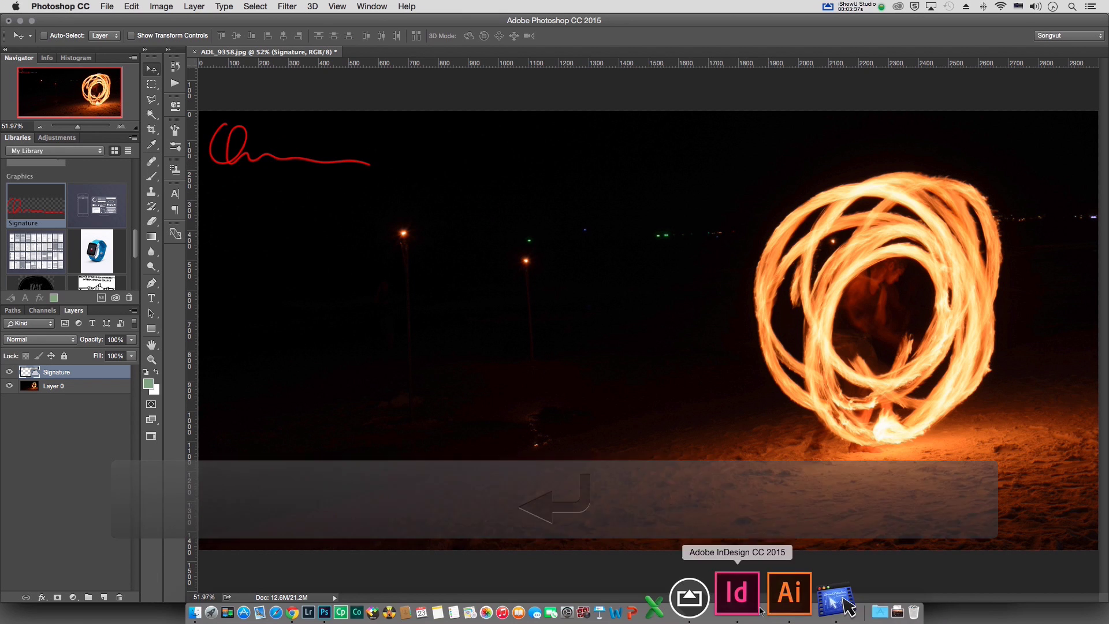
Step: Switch to InDesign and update the modified link of the placed Signature graphic
{"action": "left_click", "coordinate": [756, 596]}
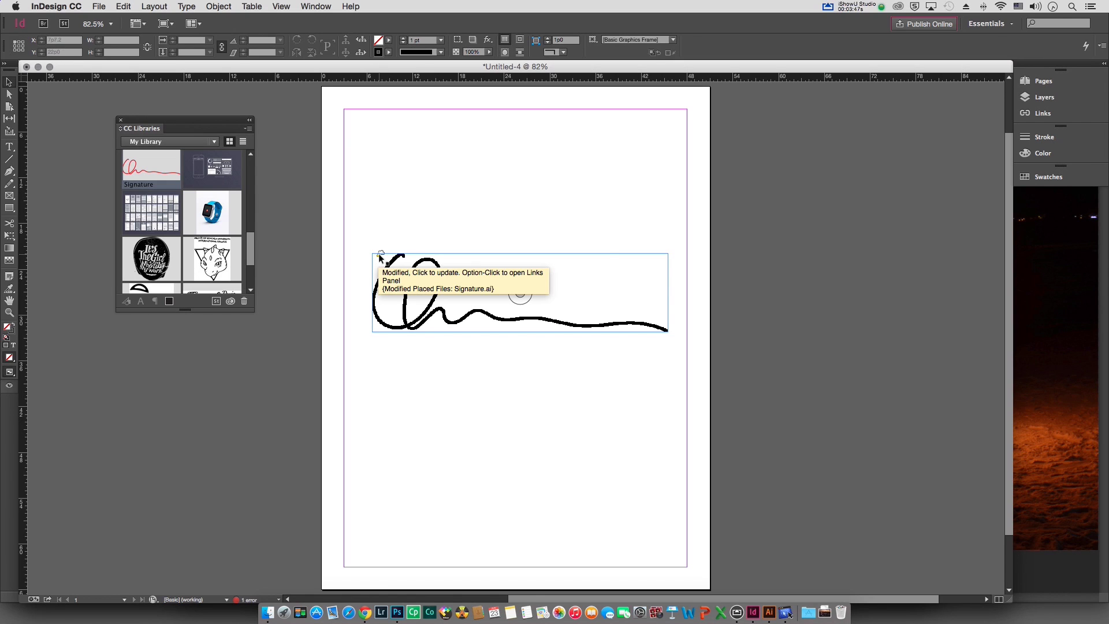
{"action": "left_click", "coordinate": [381, 255]}
{"action": "left_click", "coordinate": [759, 387]}
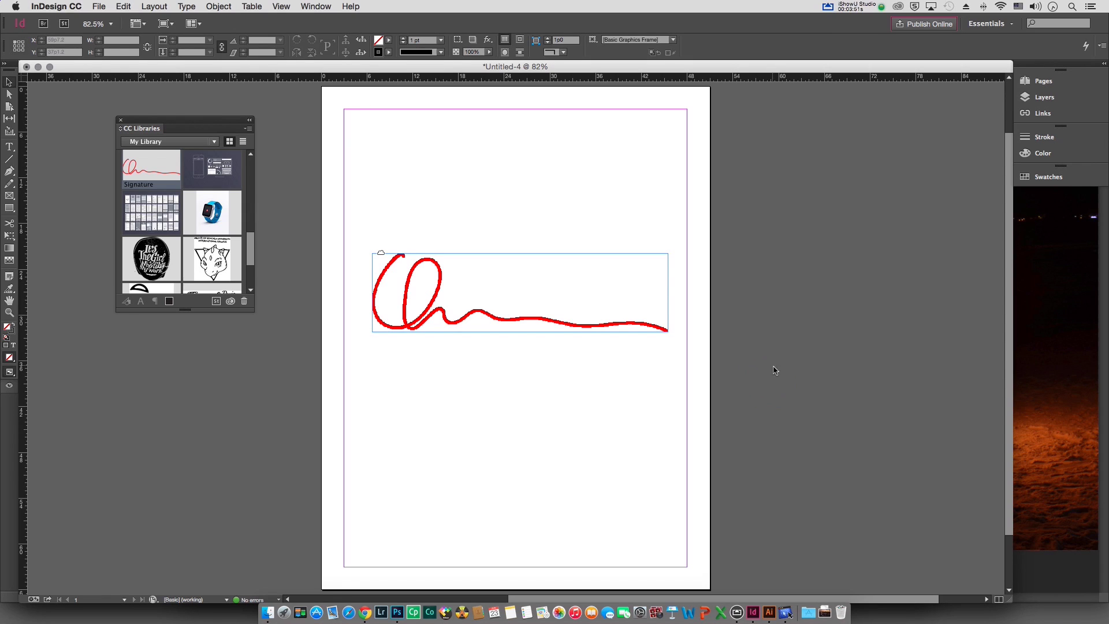
{"action": "left_click", "coordinate": [776, 366]}
{"action": "left_click", "coordinate": [777, 361]}
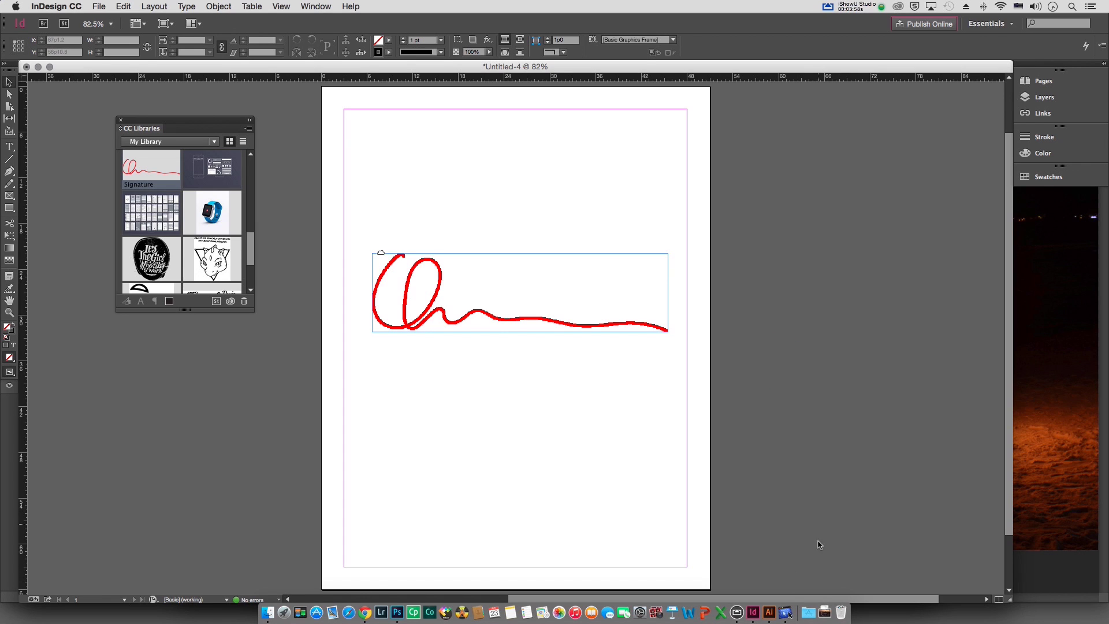
Step: Switch back to Photoshop by way of Illustrator and select the photo's layer, Layer 0
{"action": "left_click", "coordinate": [769, 611]}
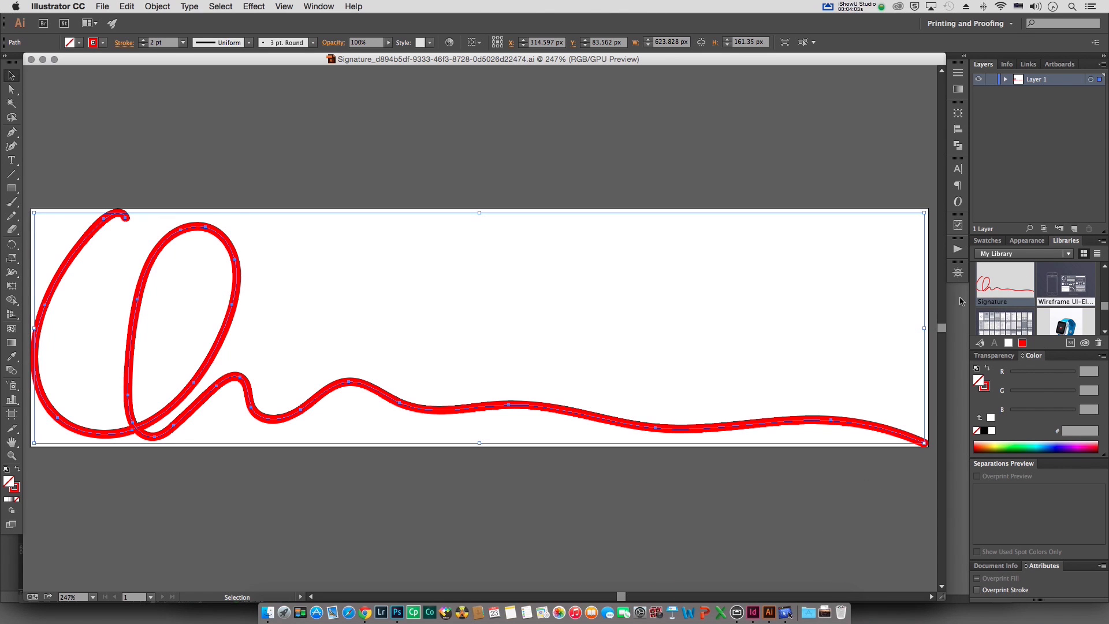
{"action": "left_click", "coordinate": [397, 605]}
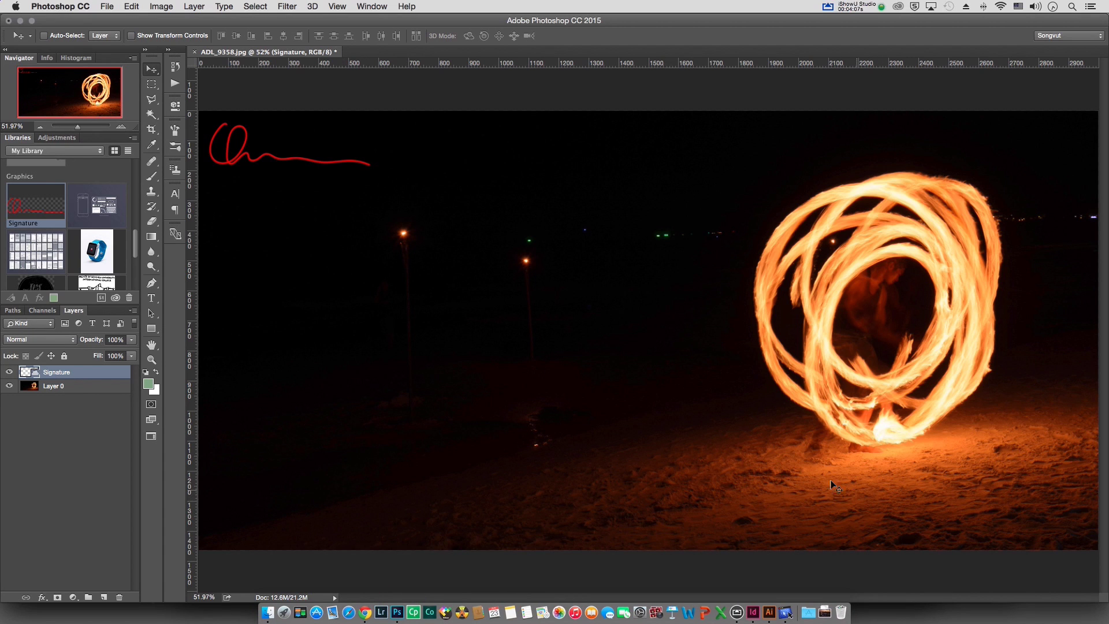
{"action": "left_click", "coordinate": [523, 423]}
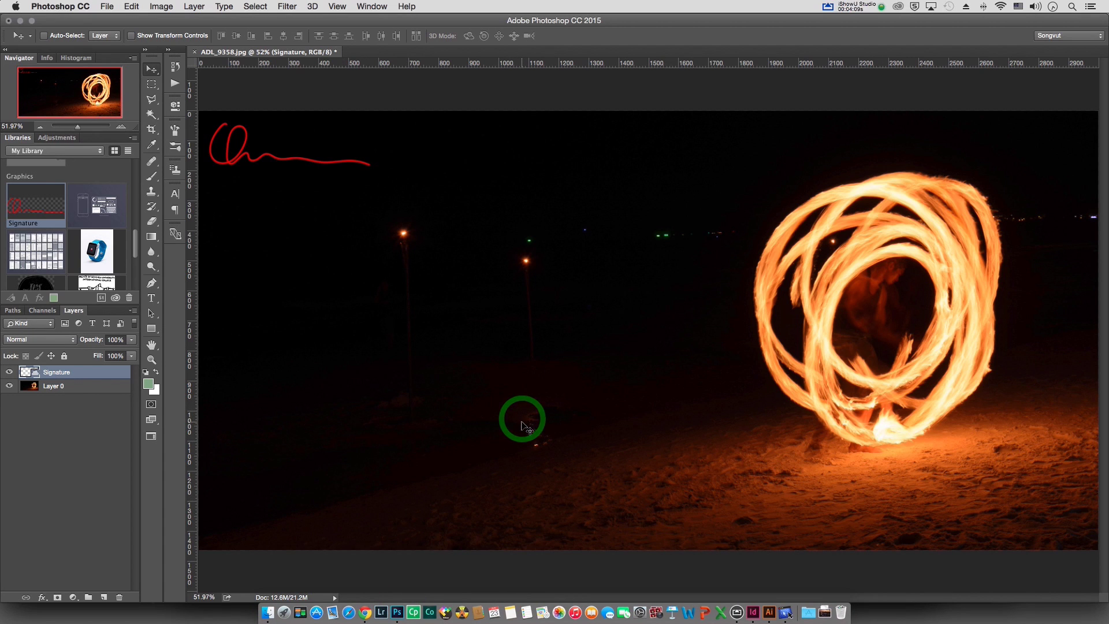
{"action": "left_click", "coordinate": [50, 386]}
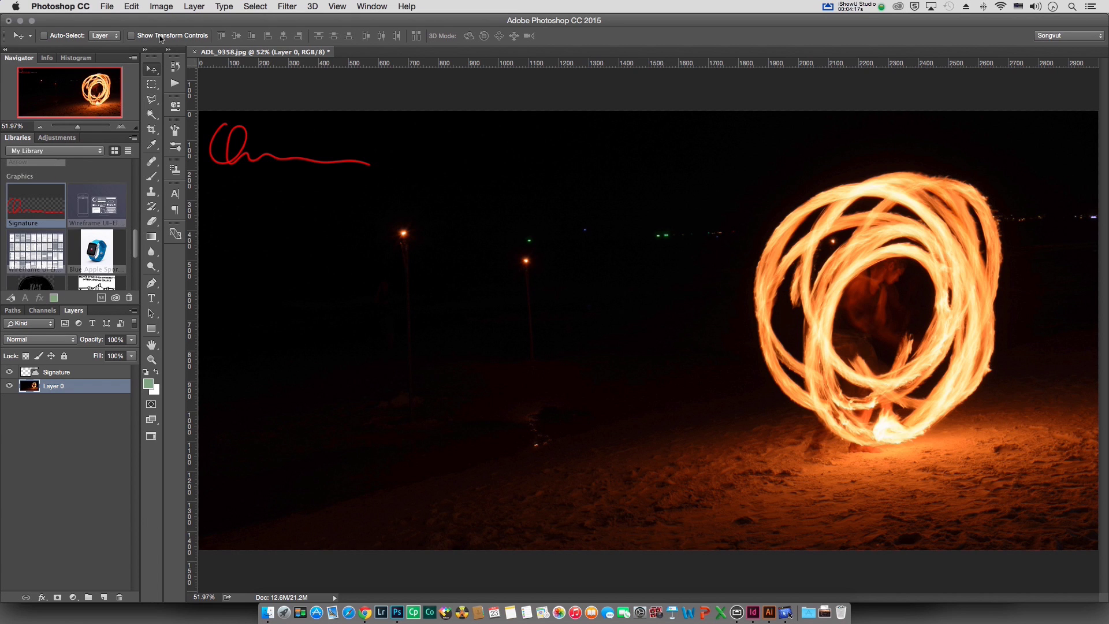
Step: Check the photo's dimensions and resolution in the Image Size settings without changing them
{"action": "left_click", "coordinate": [161, 7]}
{"action": "left_click", "coordinate": [171, 96]}
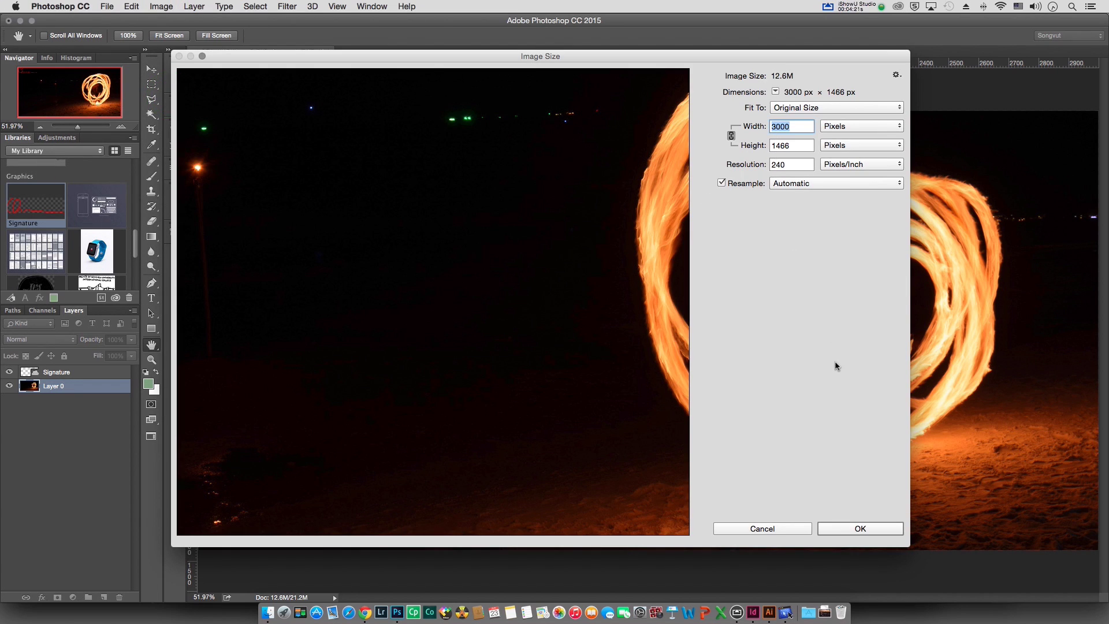
{"action": "left_click", "coordinate": [763, 529]}
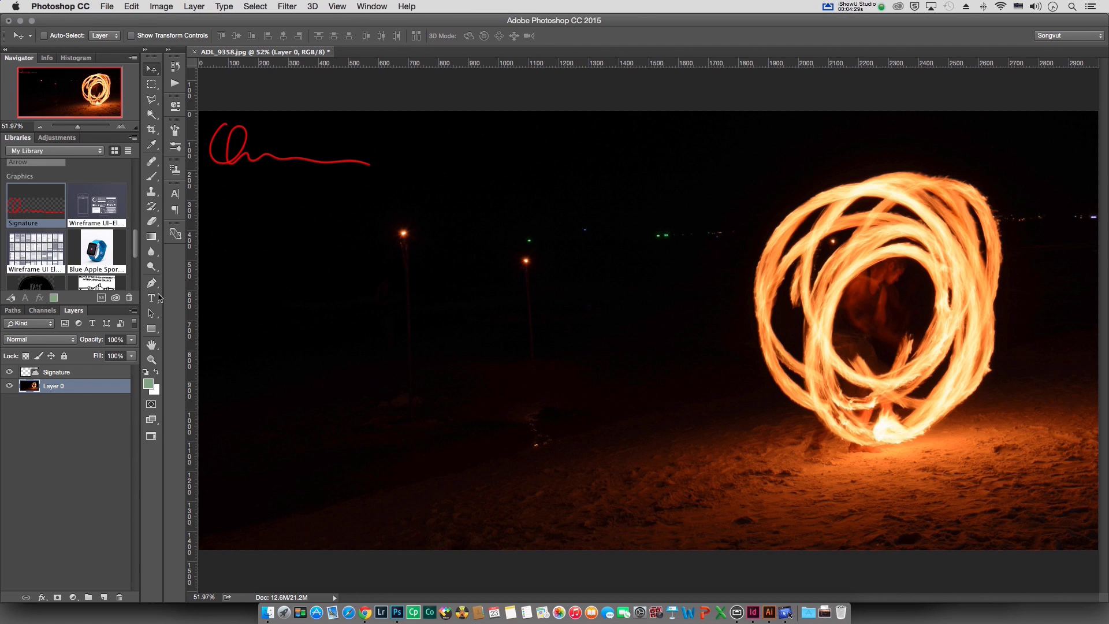
Step: Add Layer 0 to My Library as a graphic and rename the new library item firework
{"action": "left_click", "coordinate": [17, 302]}
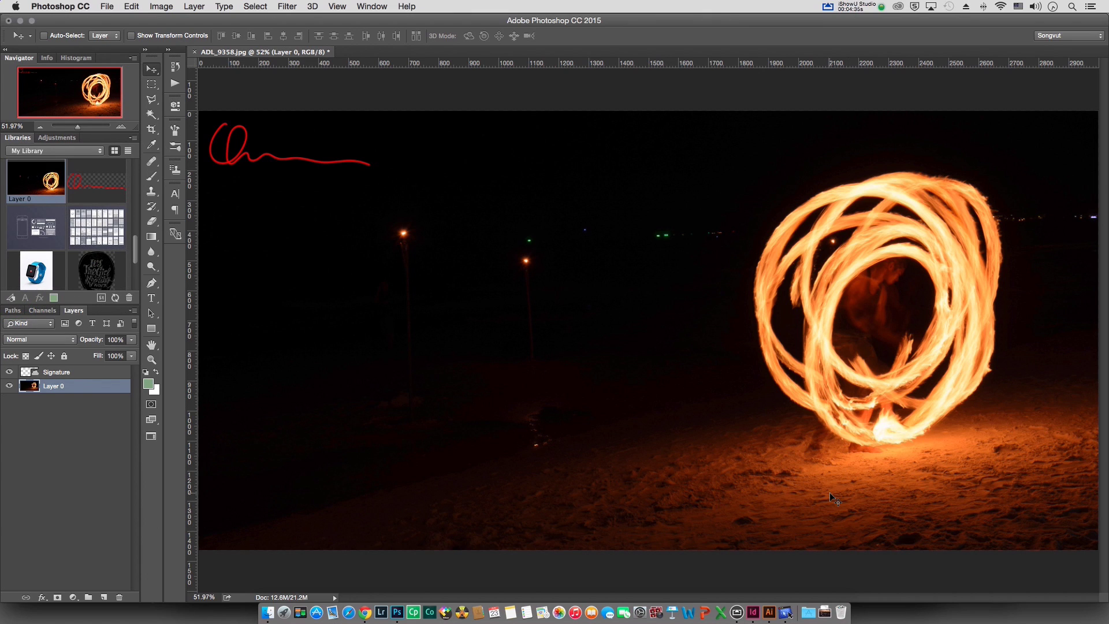
{"action": "right_click", "coordinate": [34, 184]}
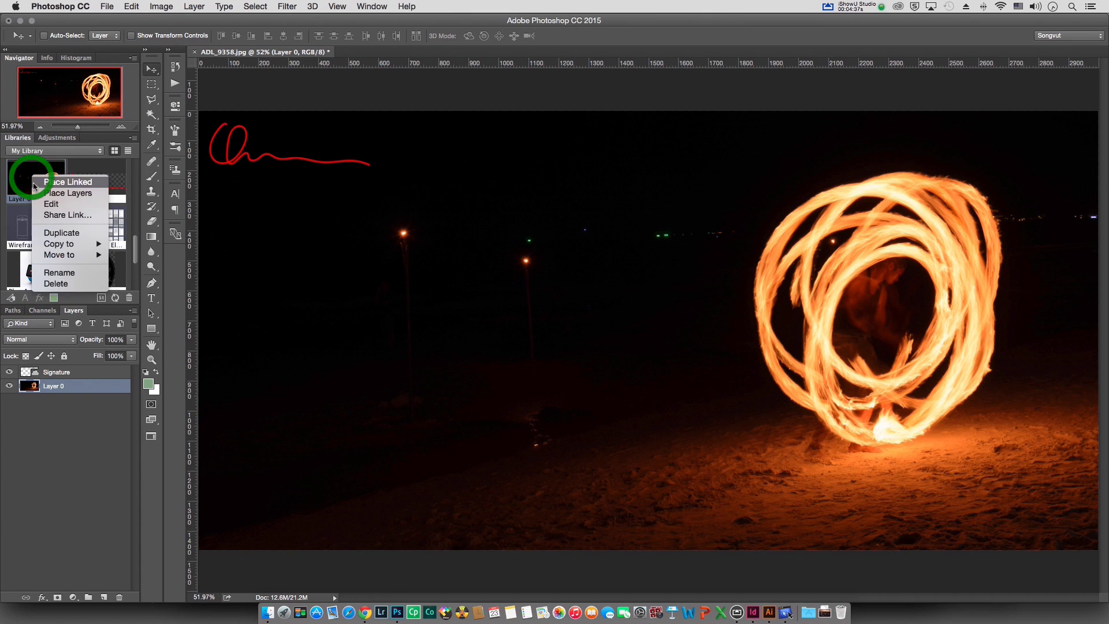
{"action": "left_click", "coordinate": [56, 272]}
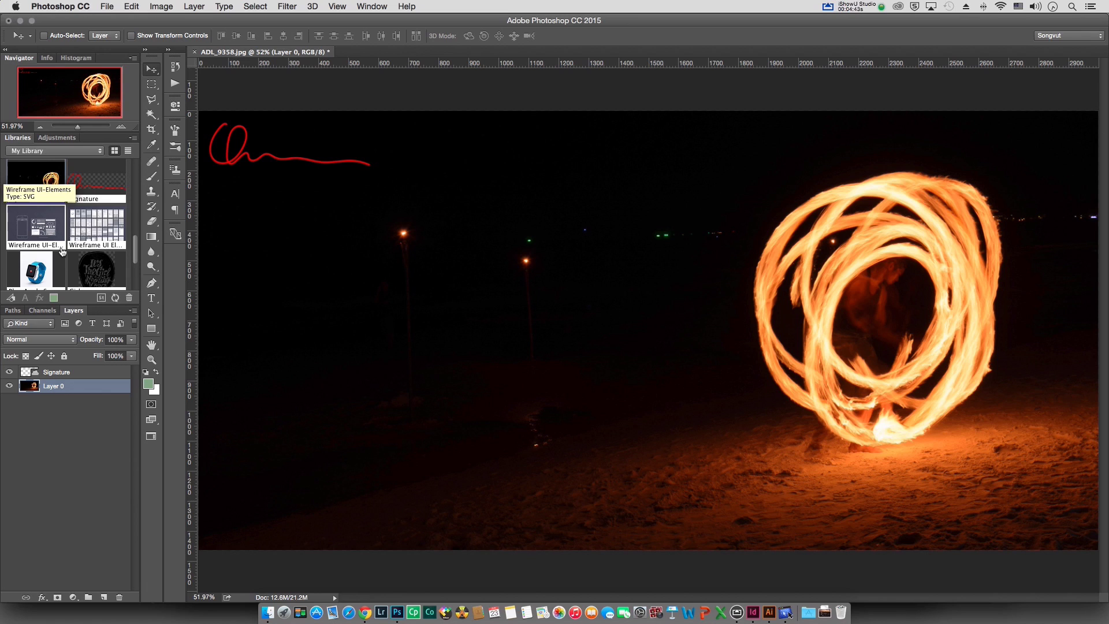
{"action": "type", "text": "firework"}
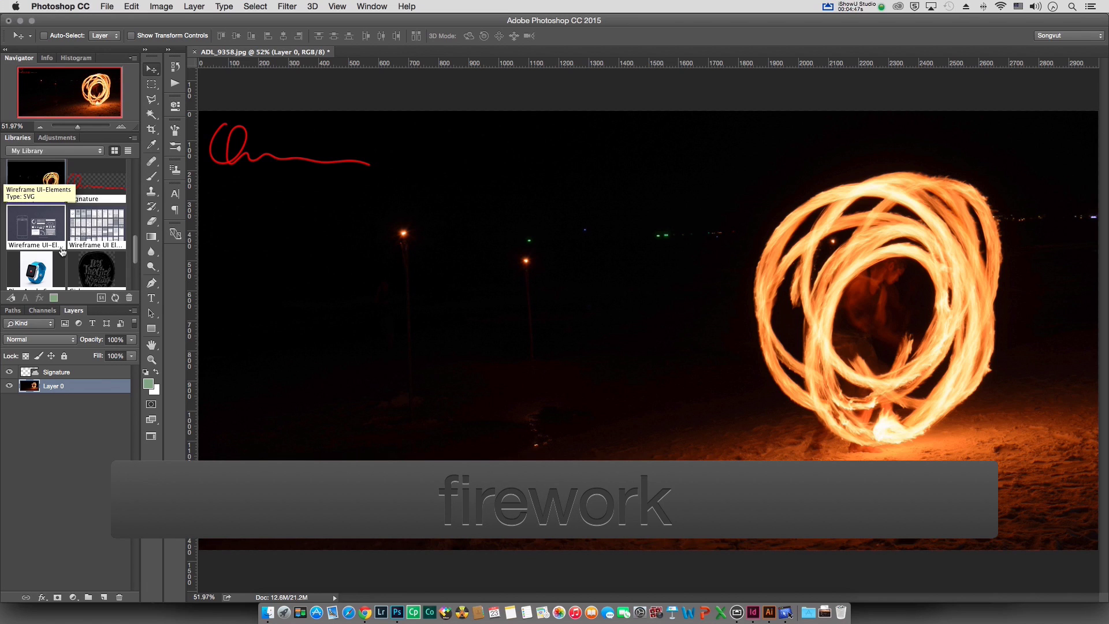
{"action": "key", "text": "Return"}
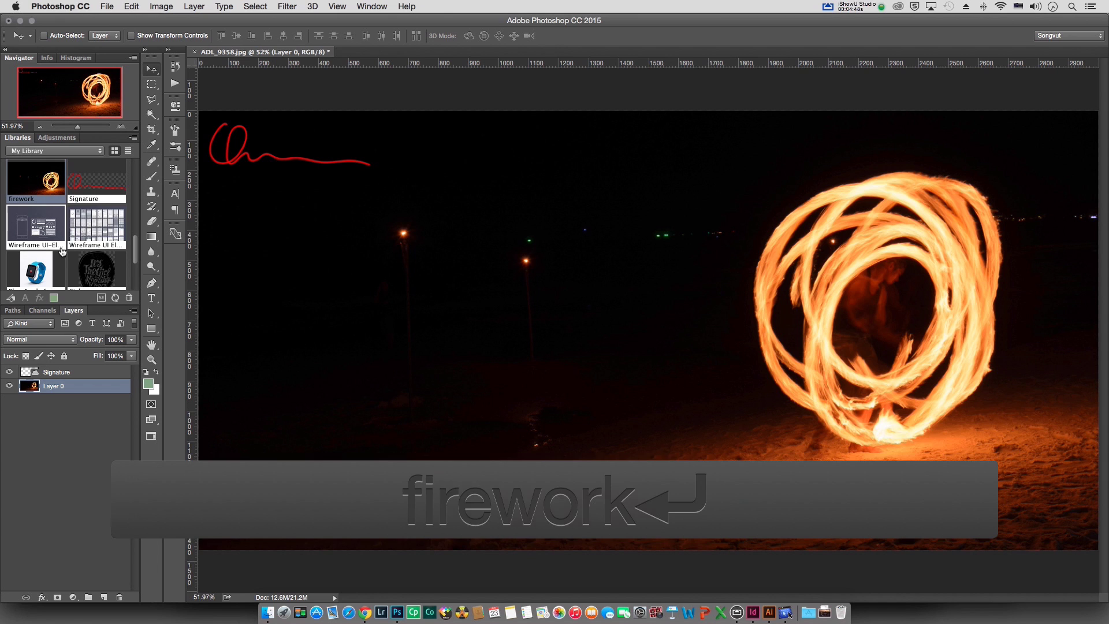
Step: Switch to Illustrator and place the firework library graphic as a linked image over the signature artboard
{"action": "left_click", "coordinate": [771, 603]}
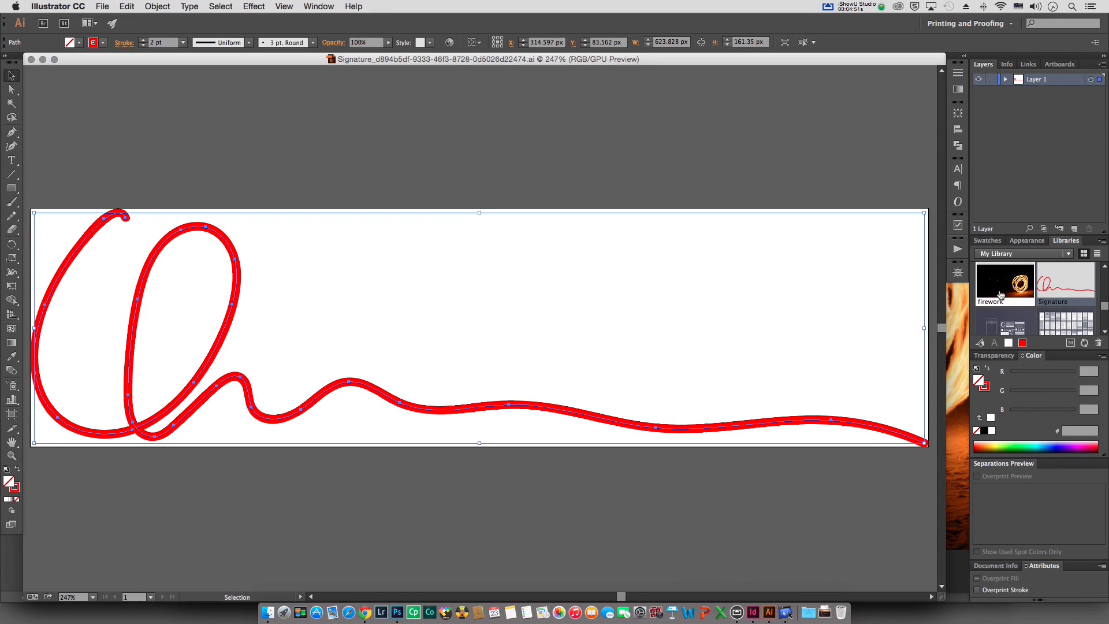
{"action": "left_click_drag", "start_coordinate": [996, 294], "coordinate": [612, 349]}
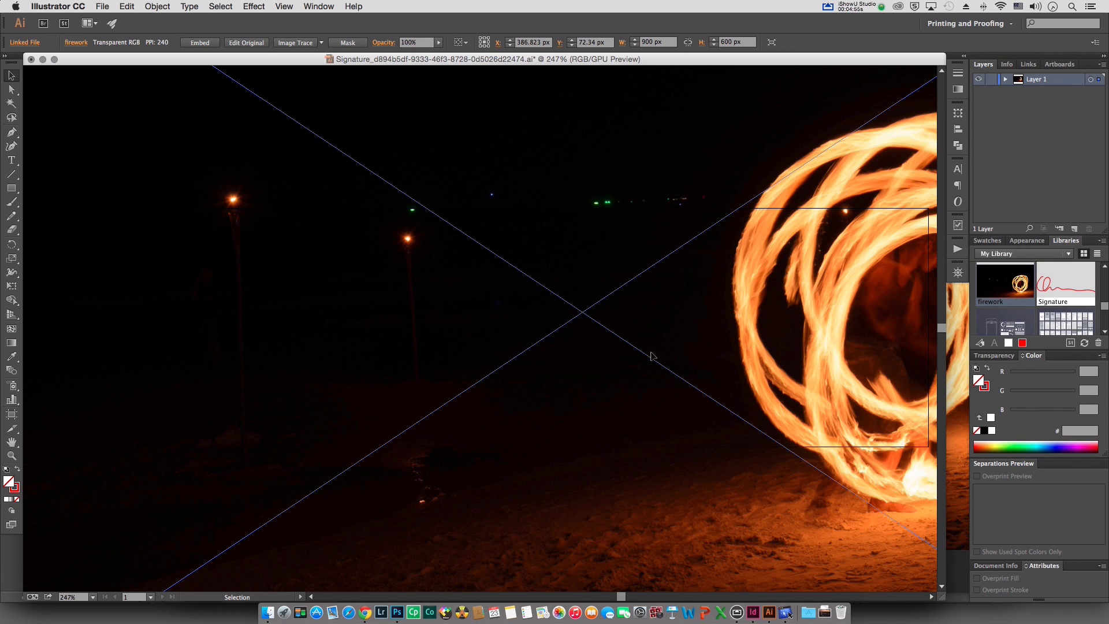
{"action": "key", "text": "super"}
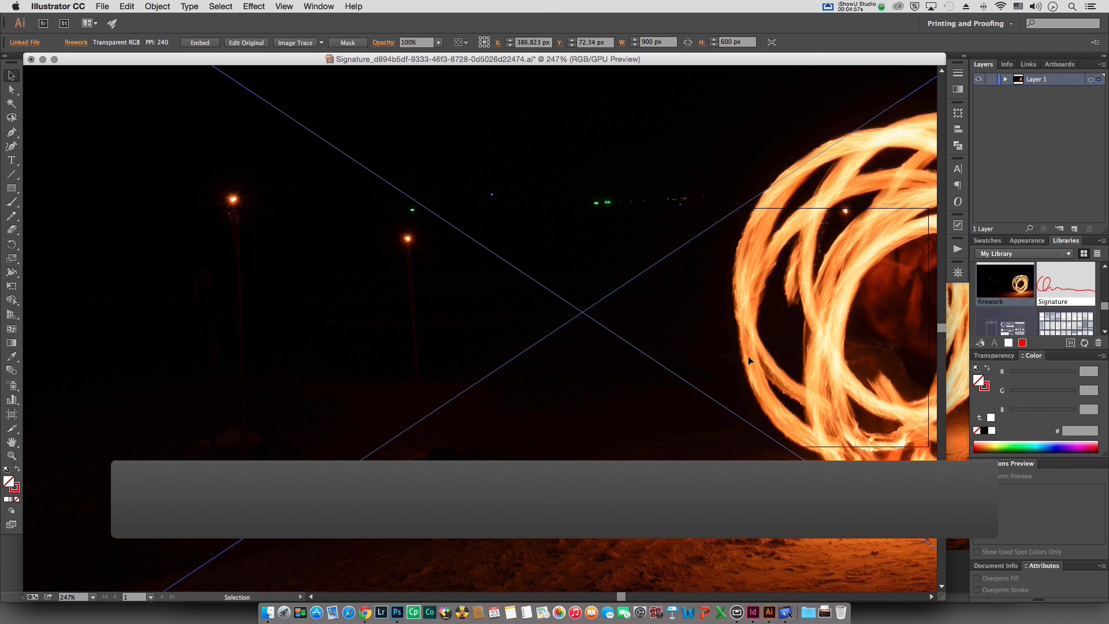
{"action": "key", "text": "super+0"}
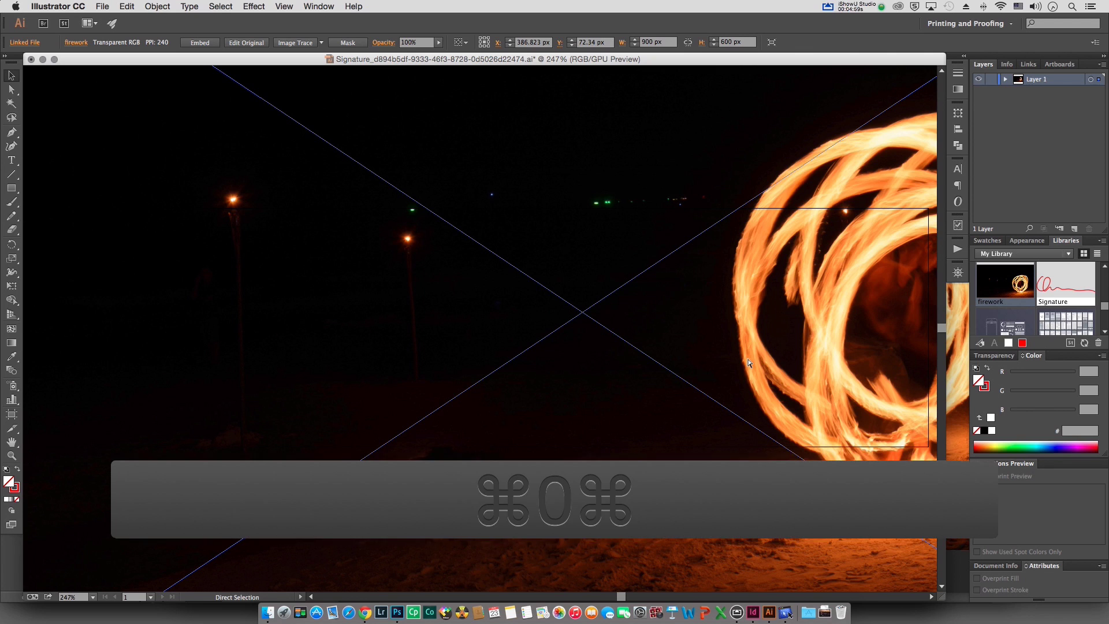
{"action": "key", "text": "super+minus"}
{"action": "key", "text": "super+minus"}
{"action": "key", "text": "super+minus"}
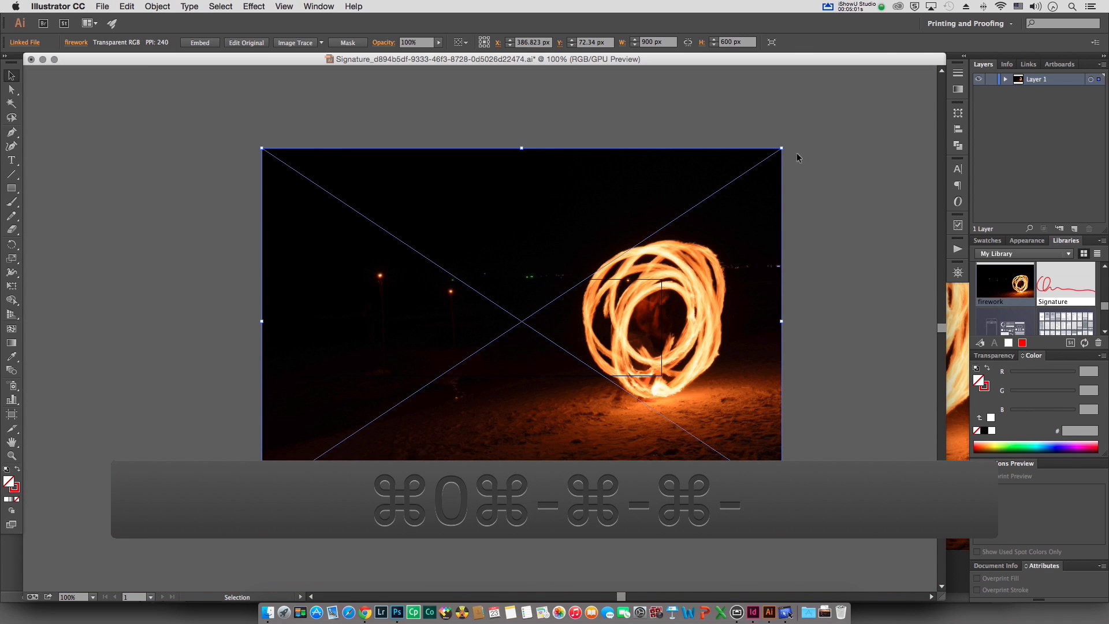
Step: Scale the firework image proportionally about its center to about 462 by 308 px and stack it behind the signature path
{"action": "key", "text": "alt+shift"}
{"action": "left_click_drag", "start_coordinate": [783, 148], "coordinate": [656, 233]}
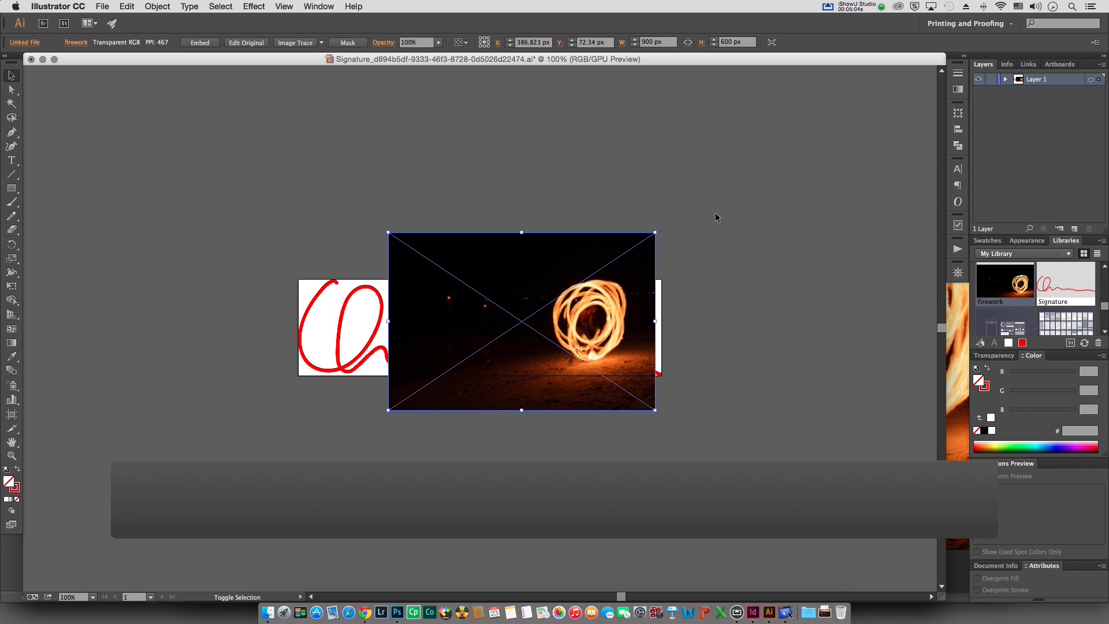
{"action": "left_click", "coordinate": [1005, 79]}
{"action": "left_click_drag", "start_coordinate": [1047, 92], "coordinate": [1043, 114]}
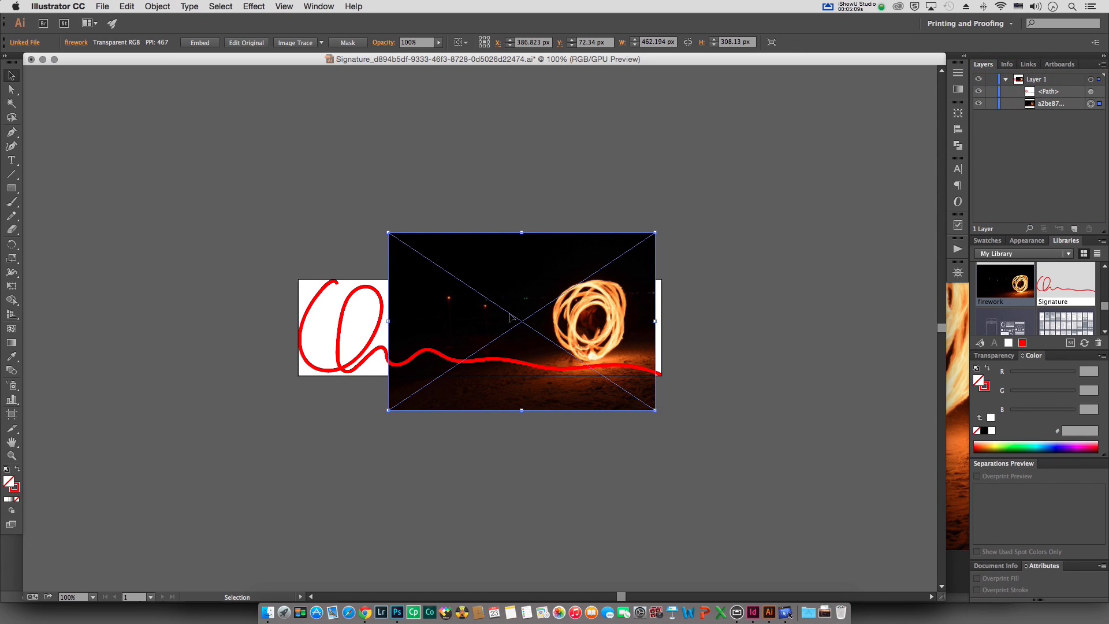
Step: Enlarge the firework image proportionally to about 648 by 432 px, align it with the artboard's right edge and deselect it
{"action": "key", "text": "shift"}
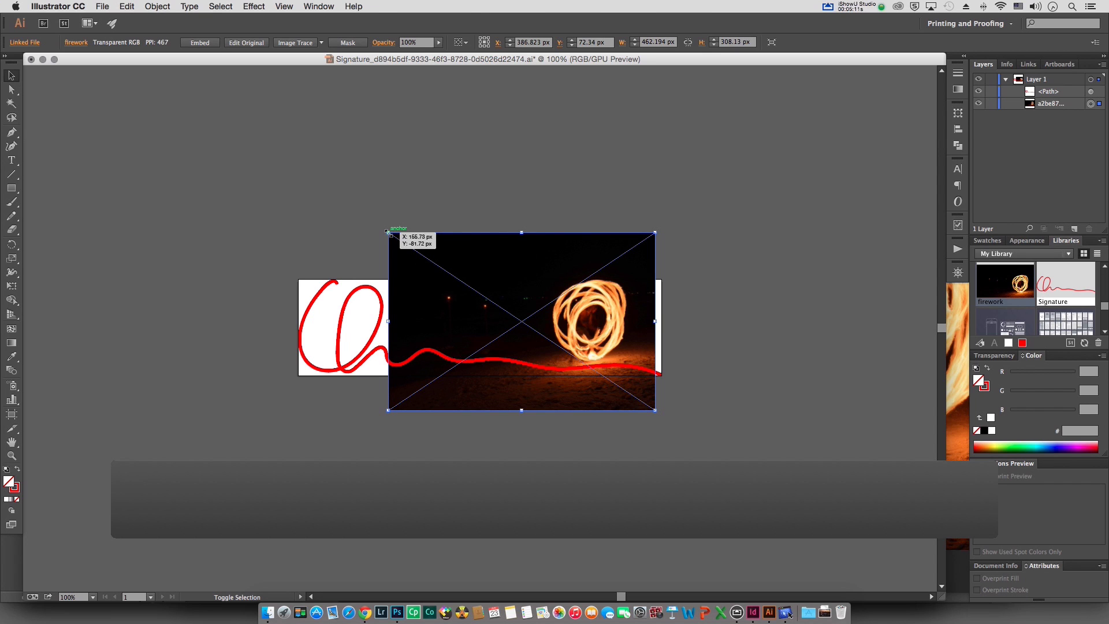
{"action": "mouse_move", "coordinate": [387, 232]}
{"action": "left_mouse_down"}
{"action": "mouse_move", "coordinate": [262, 224]}
{"action": "mouse_move", "coordinate": [222, 153]}
{"action": "mouse_move", "coordinate": [238, 161]}
{"action": "left_mouse_up"}
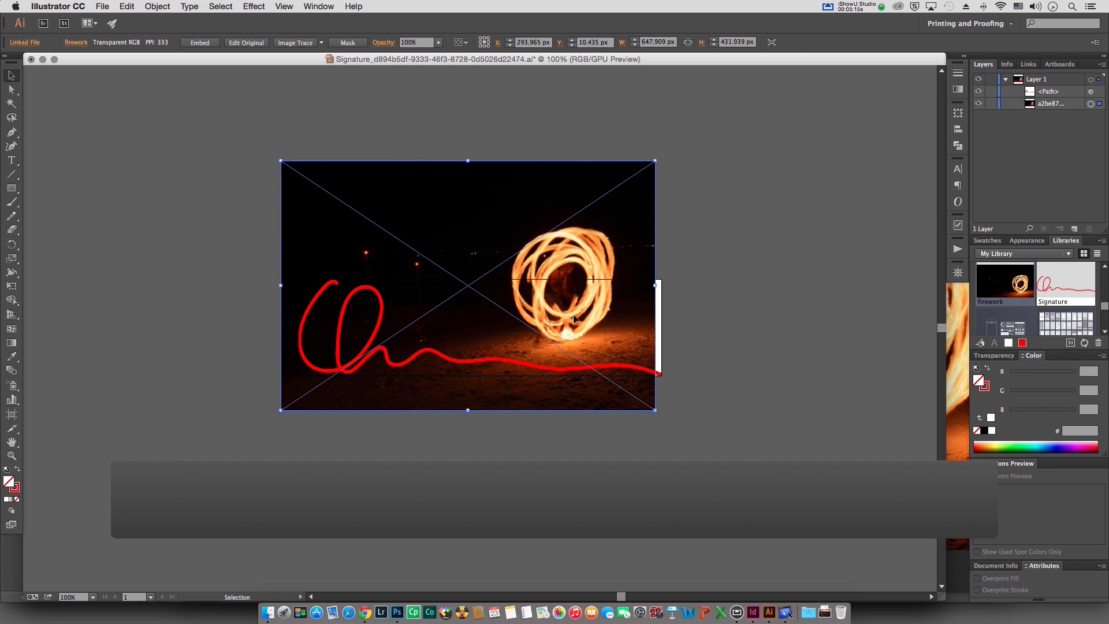
{"action": "left_click_drag", "start_coordinate": [574, 319], "coordinate": [581, 324]}
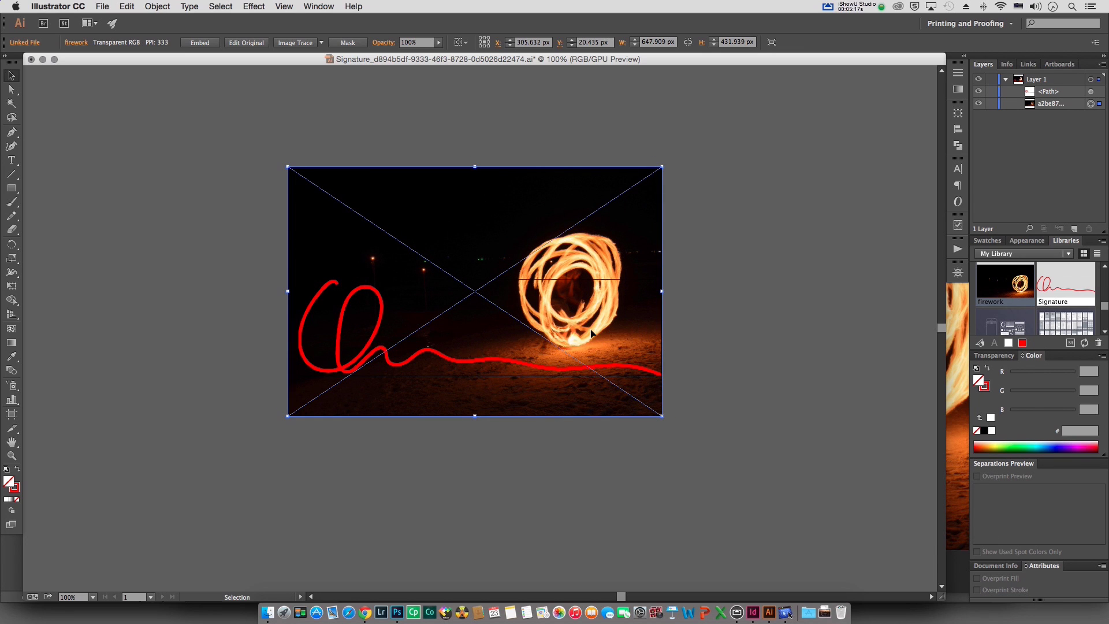
{"action": "left_click", "coordinate": [826, 400]}
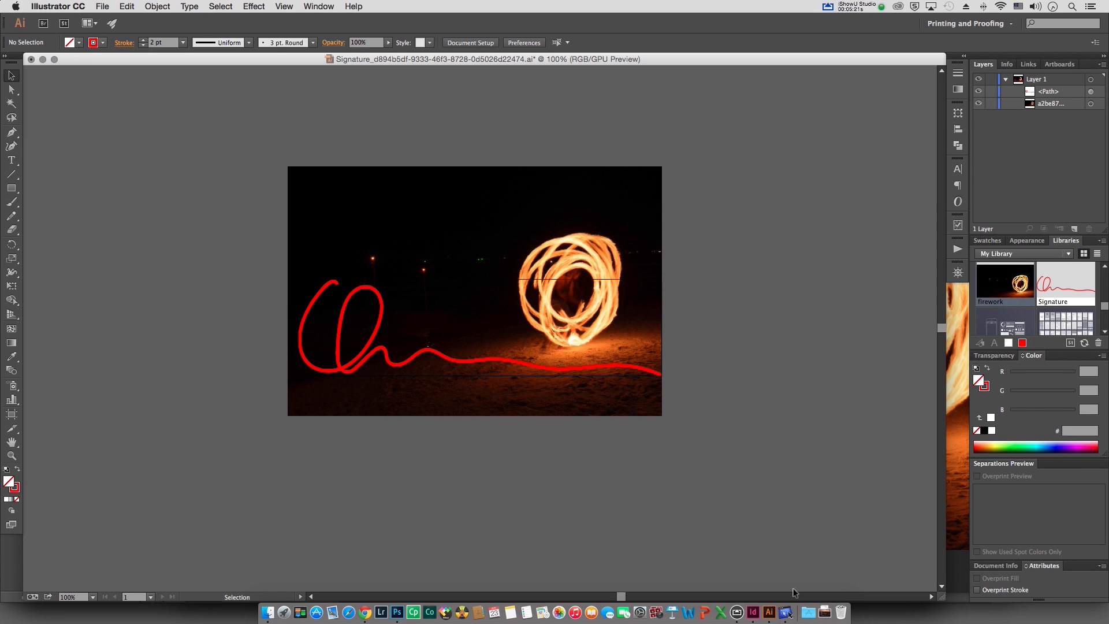
Step: Switch to InDesign to view the shared library items, and bring up the mirrored mobile app in AirServer
{"action": "left_click", "coordinate": [753, 612]}
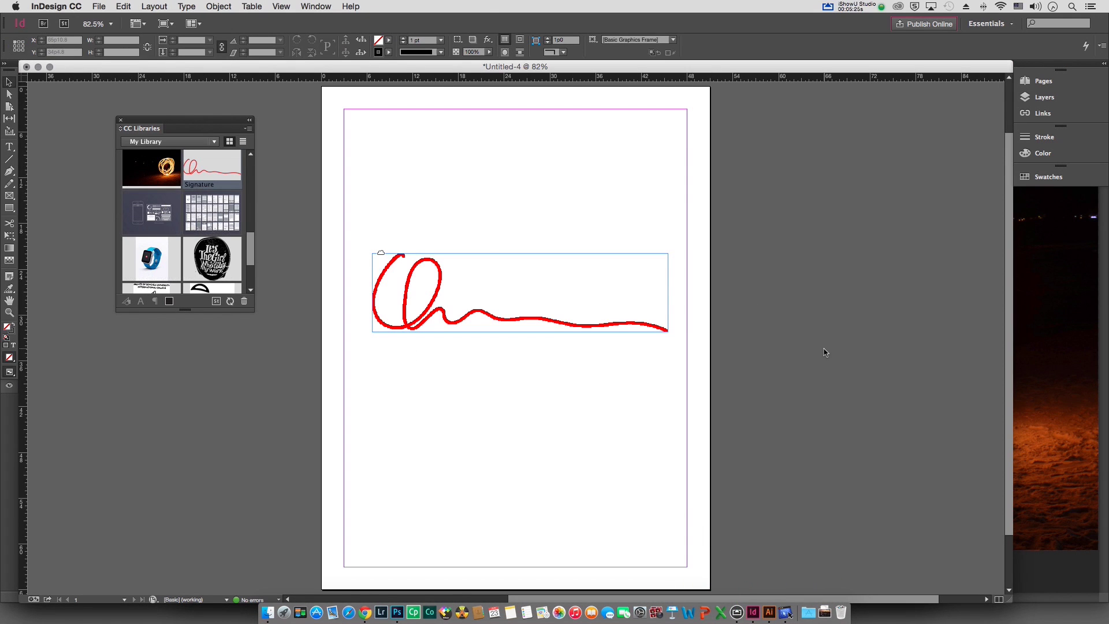
{"action": "left_click", "coordinate": [839, 384]}
{"action": "left_click", "coordinate": [821, 384]}
{"action": "left_click", "coordinate": [734, 608]}
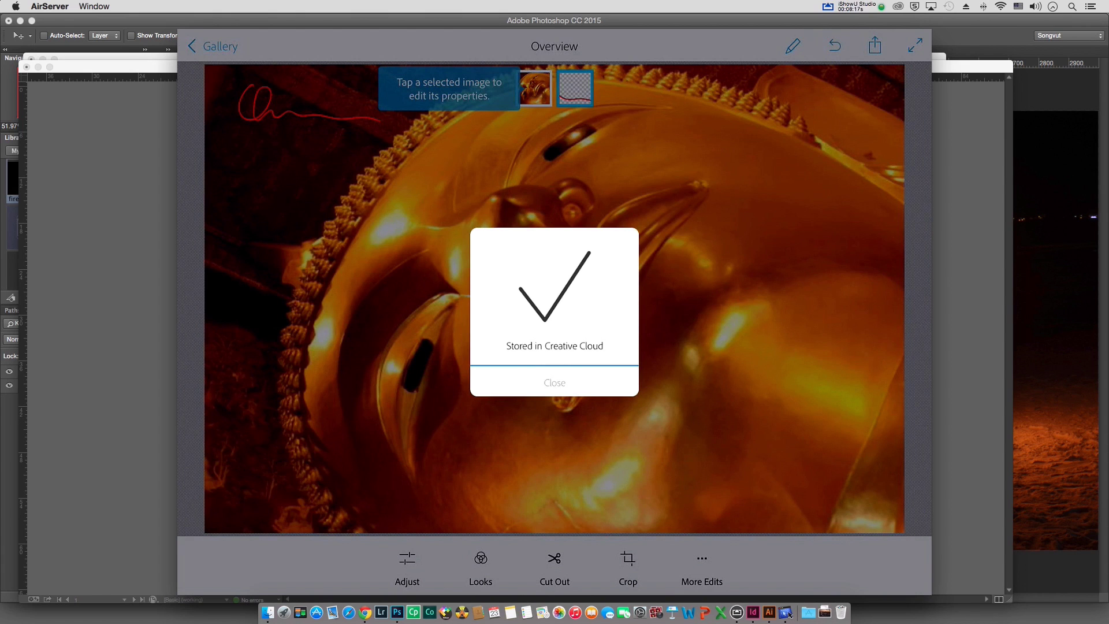
Step: Dismiss the Creative Cloud storage notice, view the composition from the Photoshop Mix collection in Lightroom mobile, and check its sync status
{"action": "left_click", "coordinate": [555, 383]}
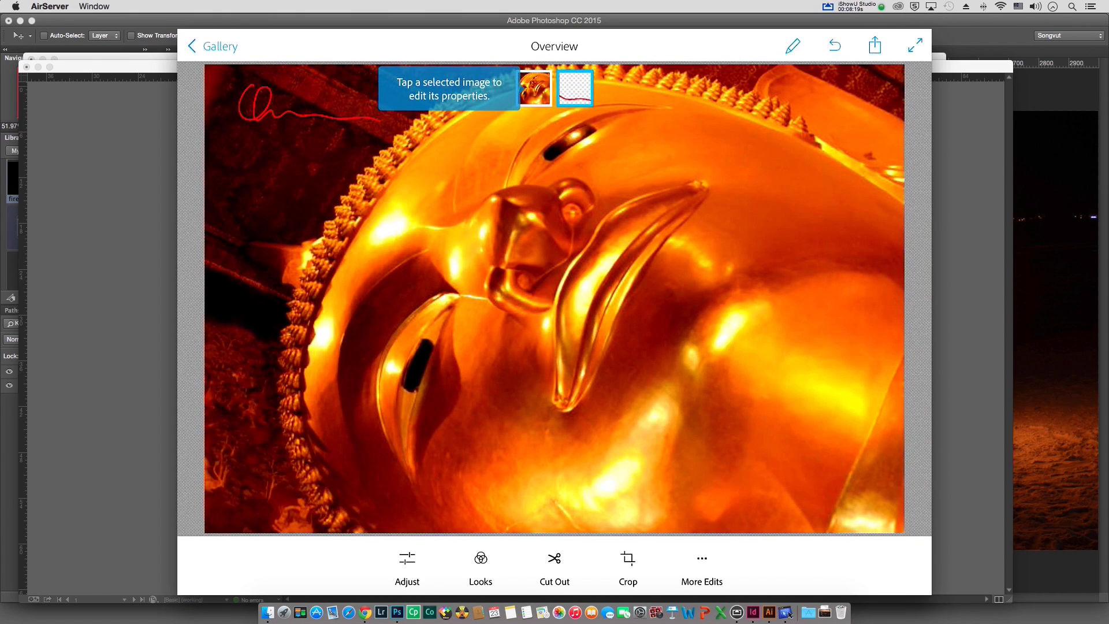
{"action": "left_click", "coordinate": [214, 46]}
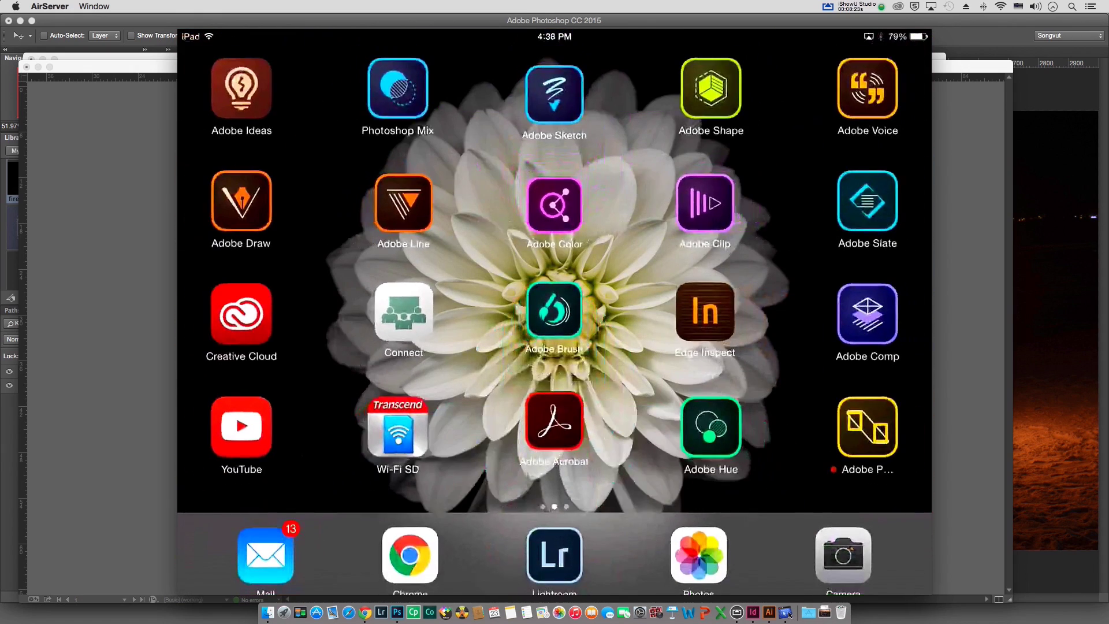
{"action": "left_click", "coordinate": [554, 546]}
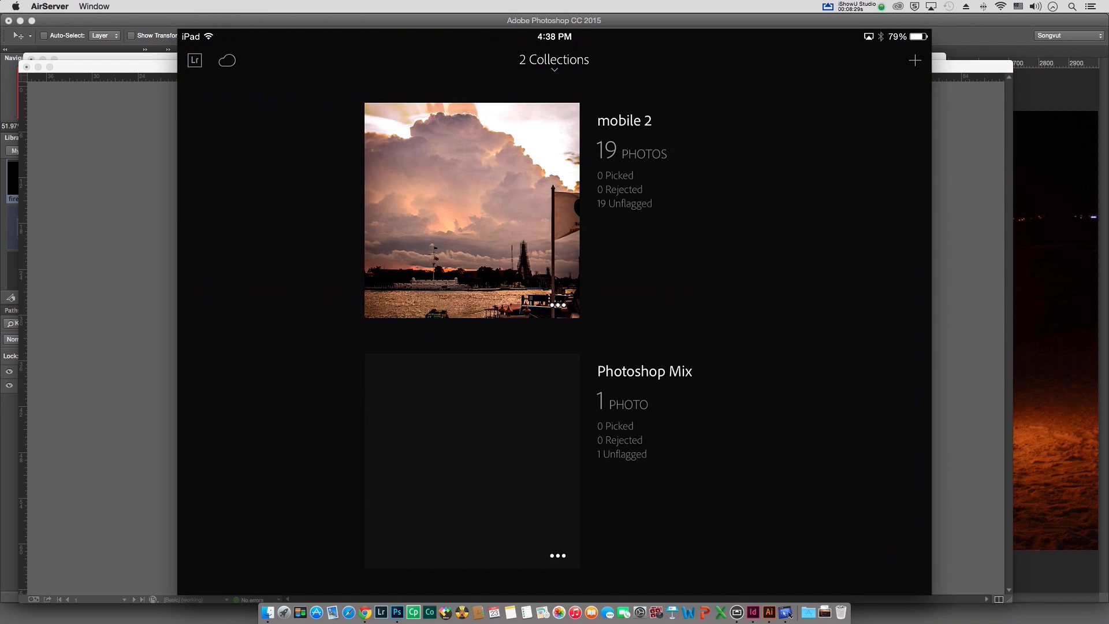
{"action": "left_click", "coordinate": [478, 449]}
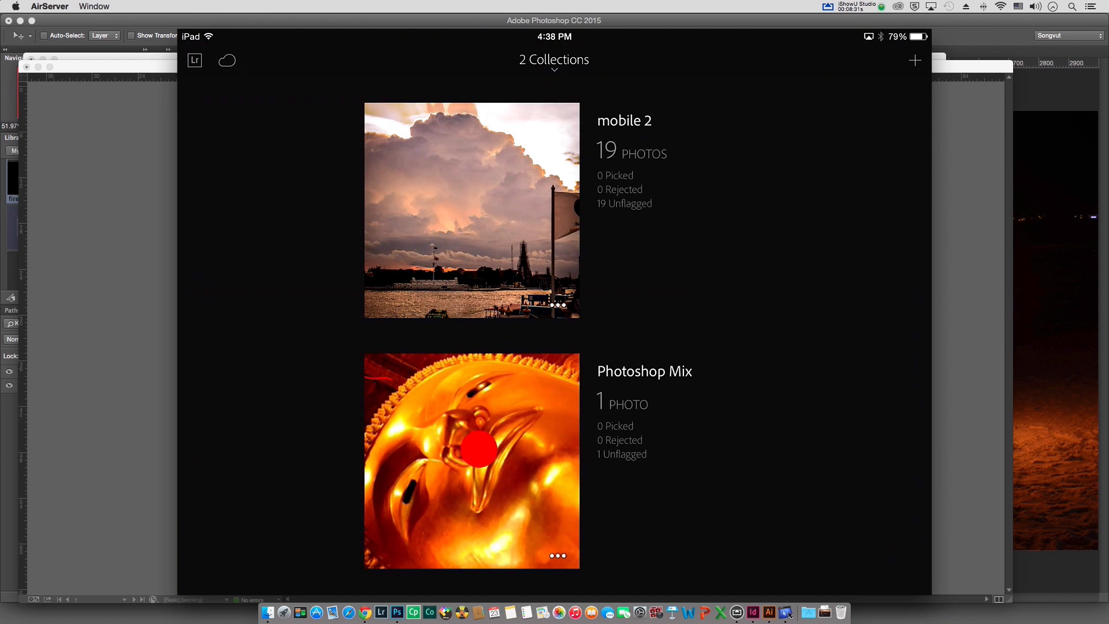
{"action": "left_click", "coordinate": [272, 113]}
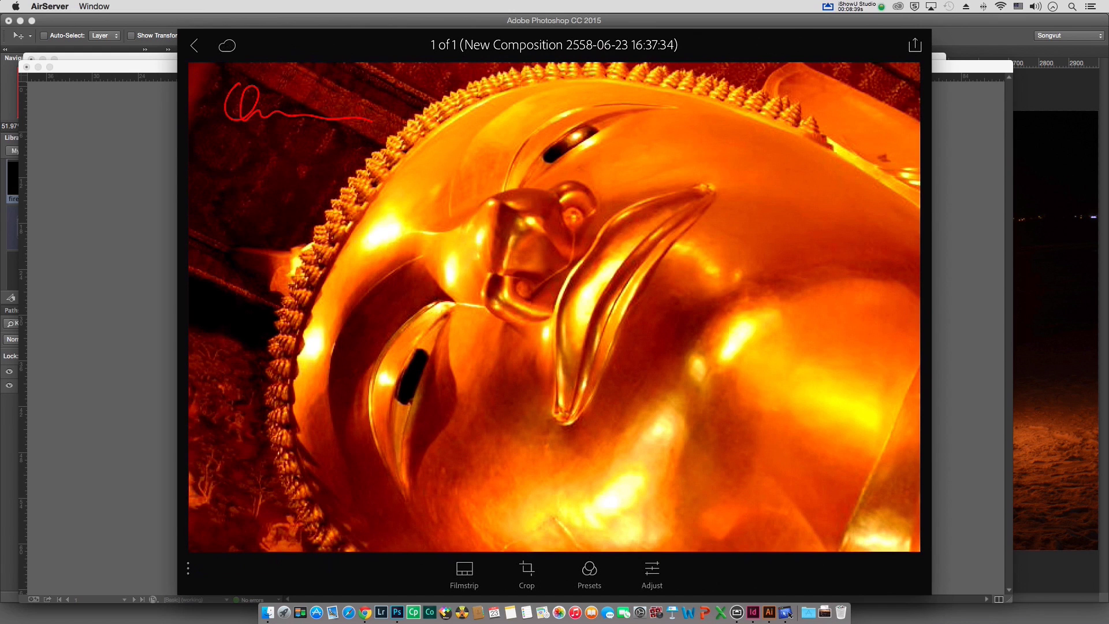
{"action": "left_click", "coordinate": [227, 45]}
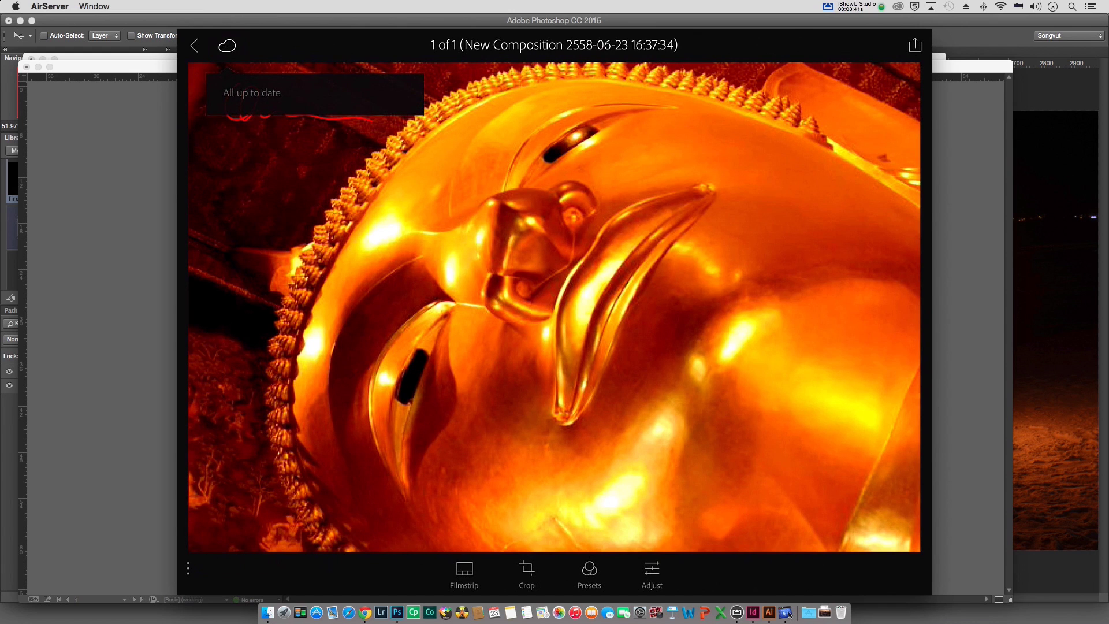
{"action": "left_click", "coordinate": [227, 46]}
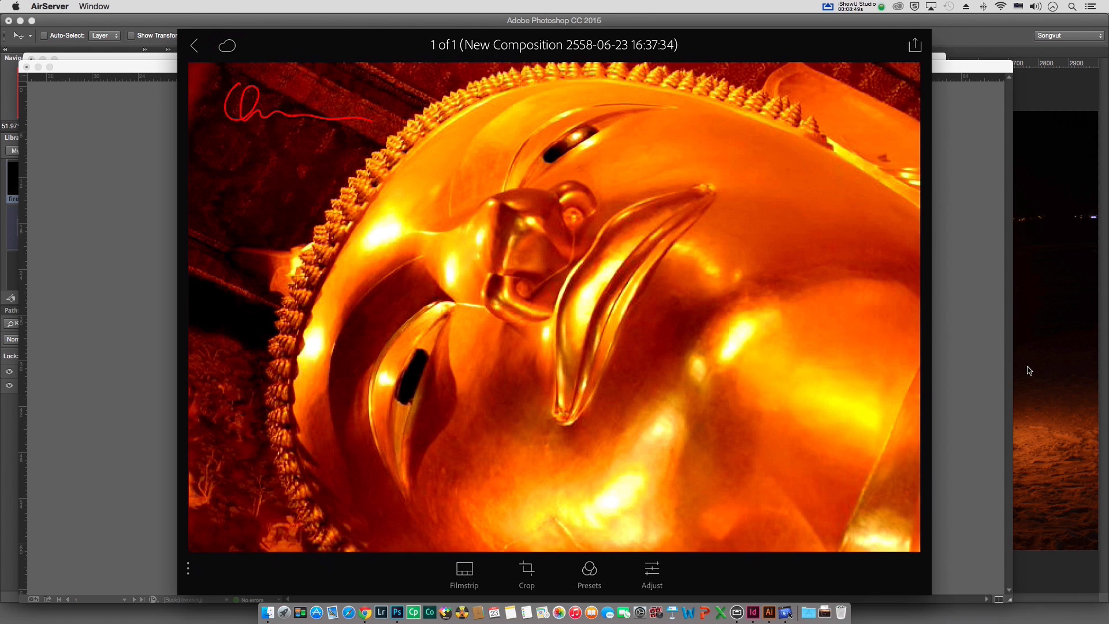
Step: Launch Lightroom on the desktop, open the lr5-2.lrcat catalog and expand the Collections list
{"action": "left_click", "coordinate": [1038, 91]}
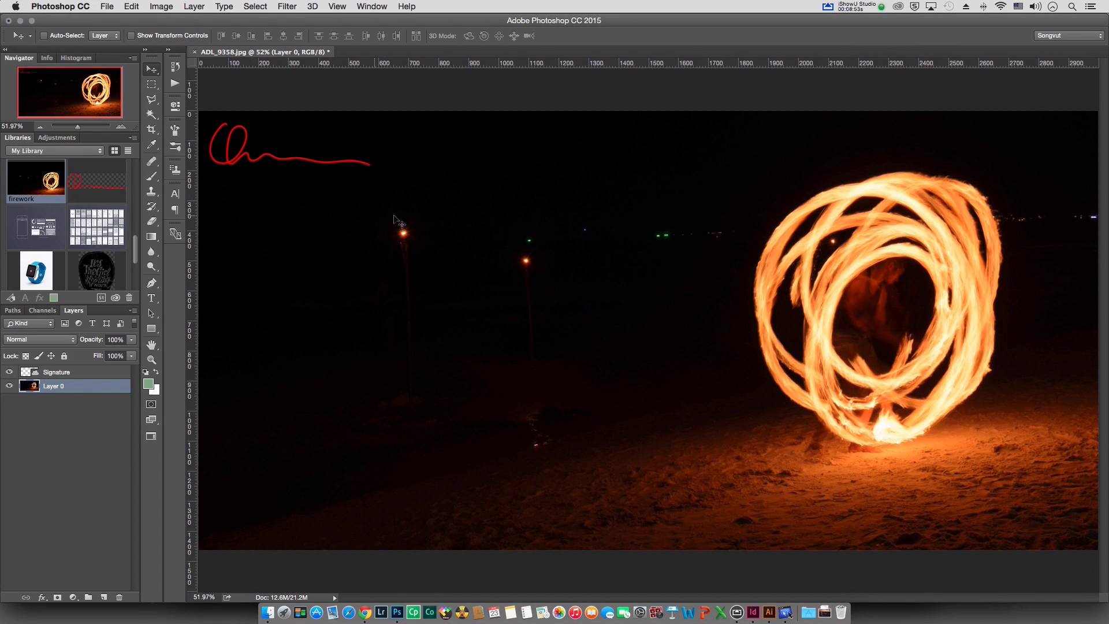
{"action": "left_click", "coordinate": [383, 601]}
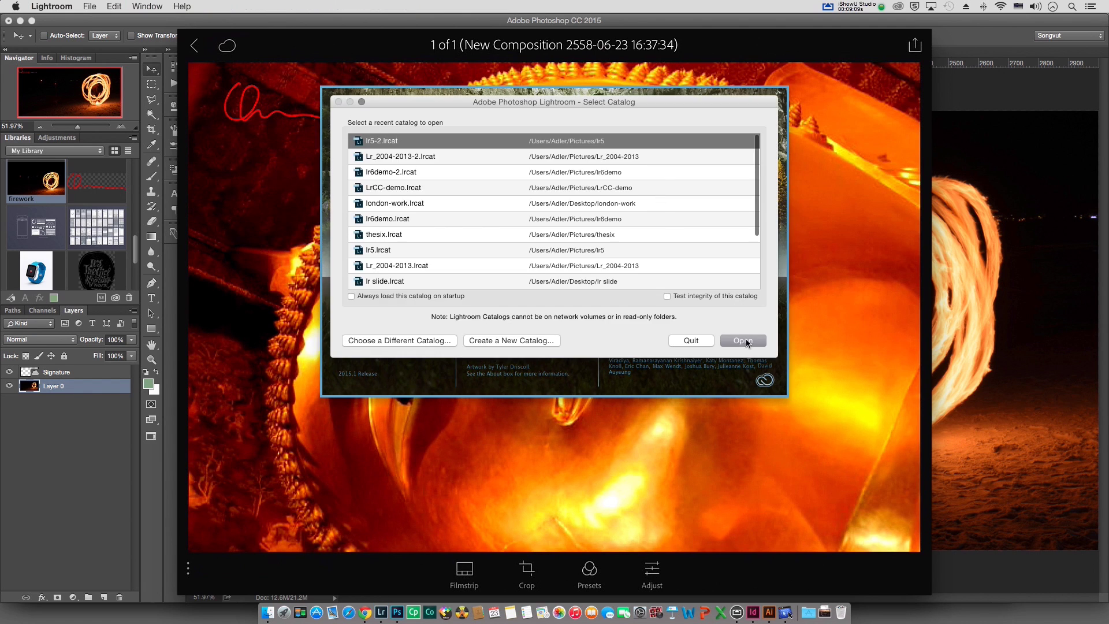
{"action": "left_click", "coordinate": [746, 341]}
{"action": "left_click", "coordinate": [754, 341]}
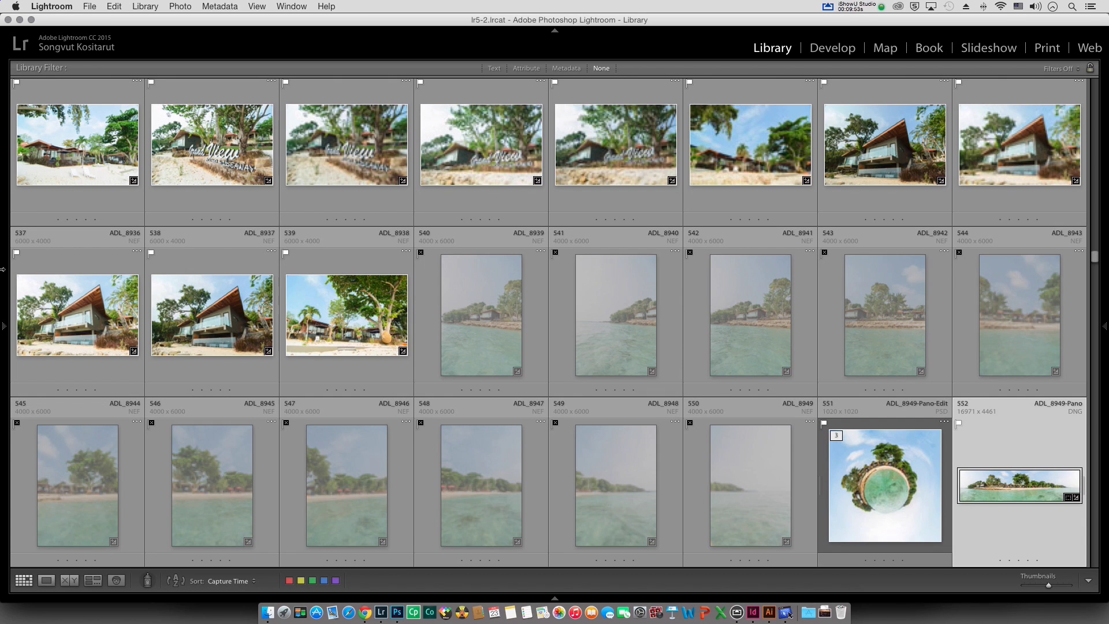
{"action": "mouse_move", "coordinate": [4, 254]}
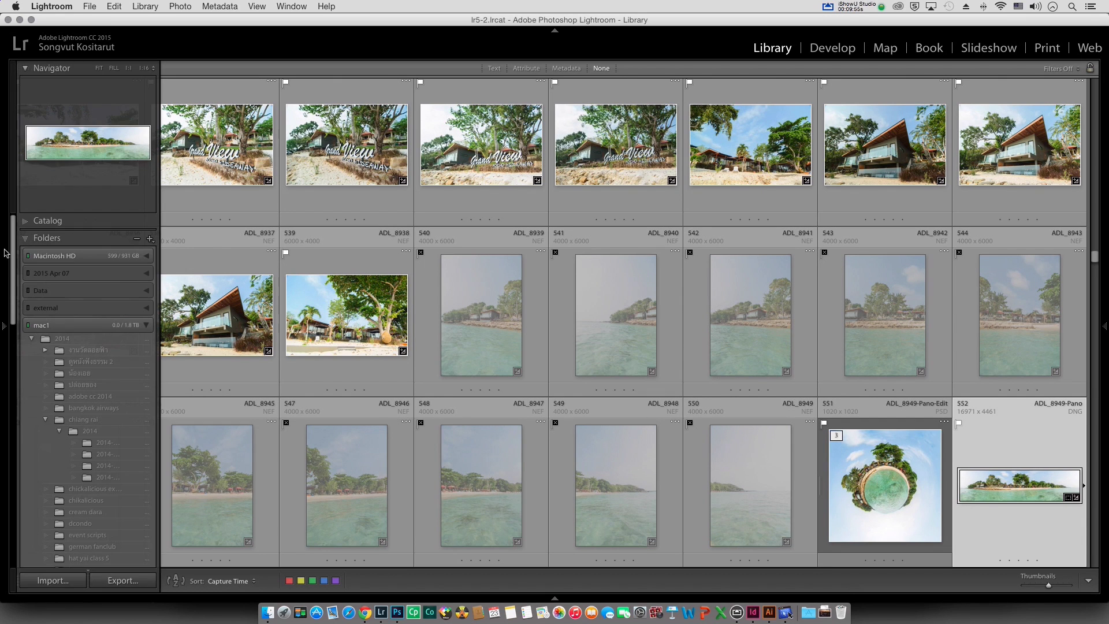
{"action": "left_click_drag", "start_coordinate": [11, 307], "coordinate": [28, 553]}
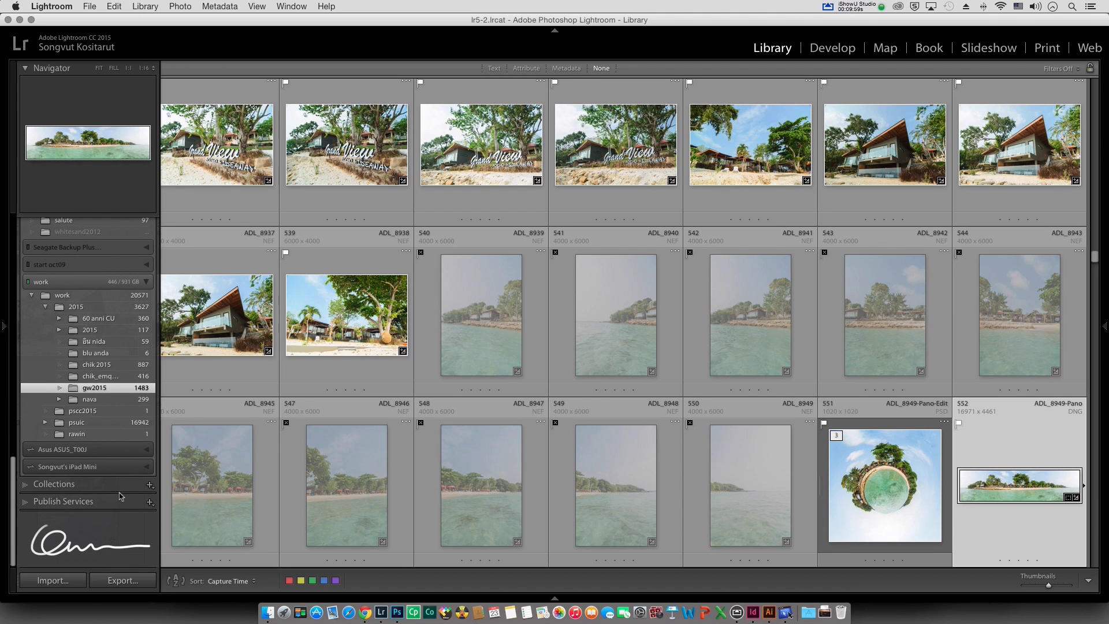
{"action": "left_click", "coordinate": [25, 484]}
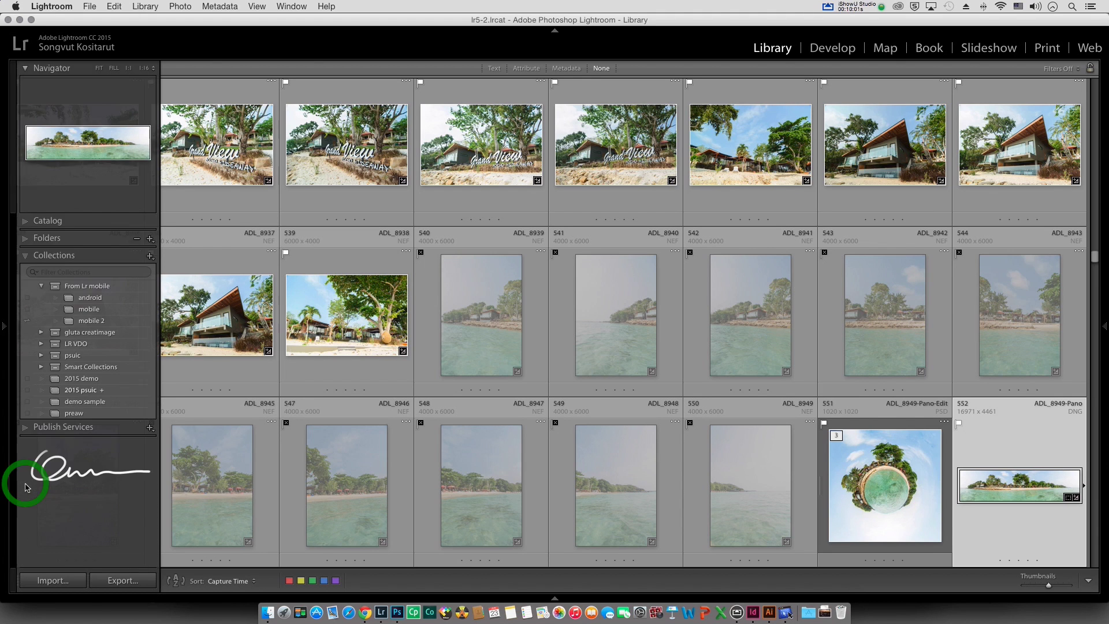
Step: Switch to Photoshop and toggle layer visibility in New Composition.psd to inspect its Foreground and Background layers
{"action": "key", "text": "super+Tab"}
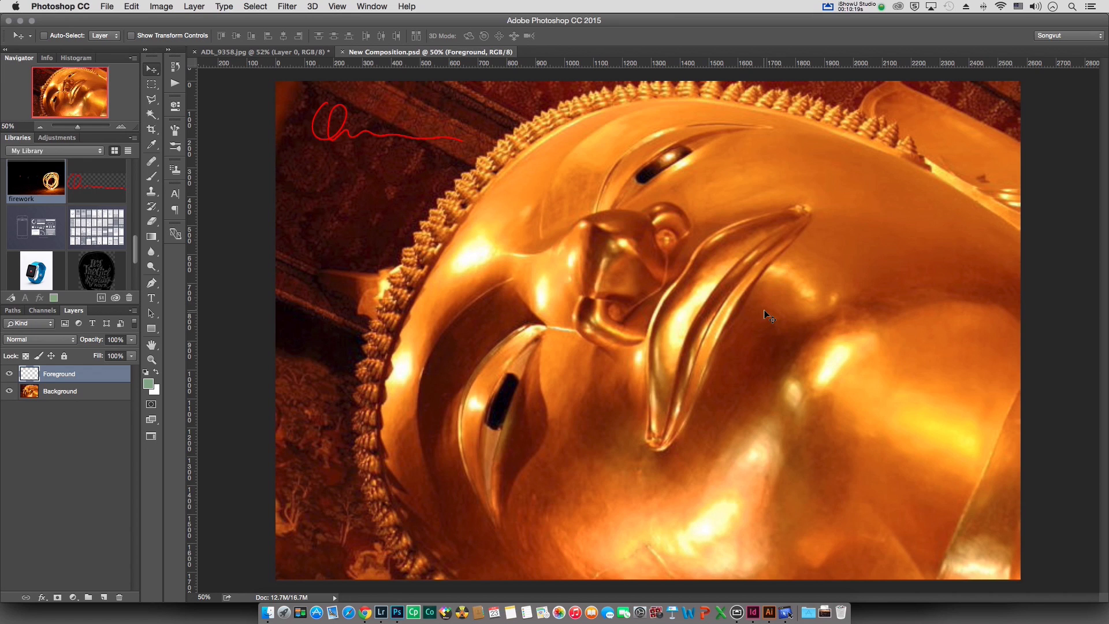
{"action": "left_click", "coordinate": [8, 374]}
{"action": "left_click", "coordinate": [9, 374]}
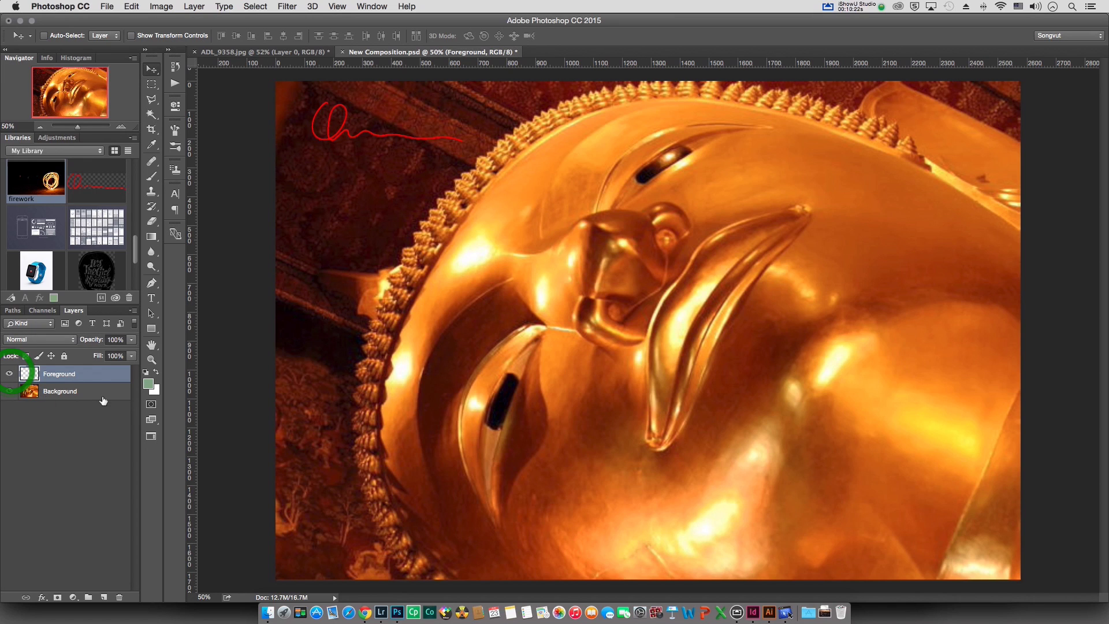
{"action": "left_click", "coordinate": [64, 375]}
Step: Switch back to Lightroom, reveal the collections and check the Lightroom mobile sync activity
{"action": "left_click", "coordinate": [381, 603]}
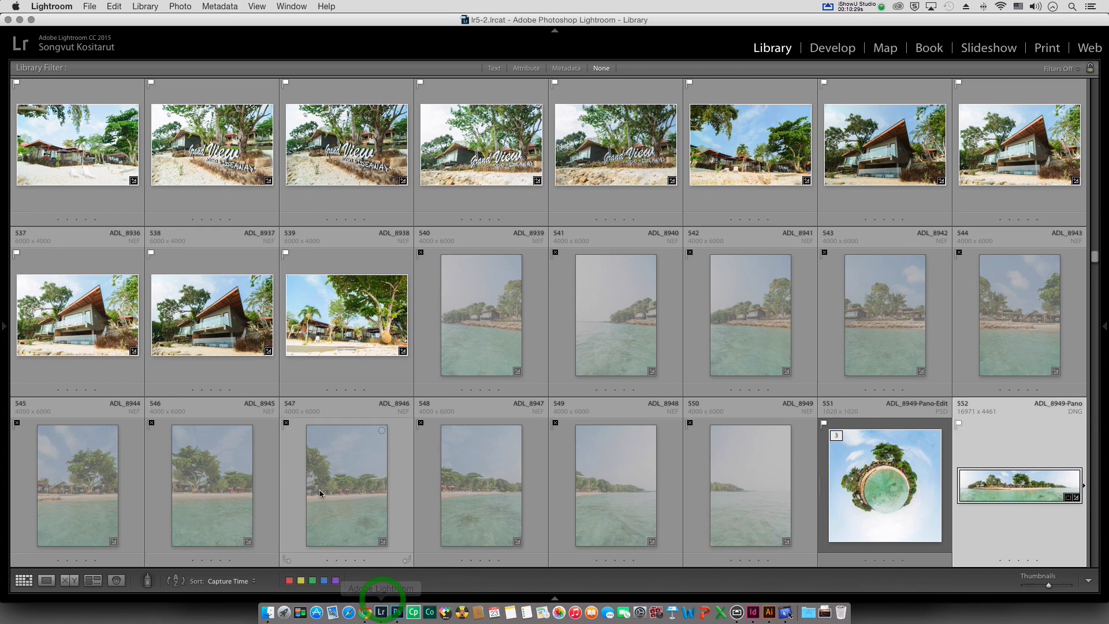
{"action": "left_click", "coordinate": [8, 364]}
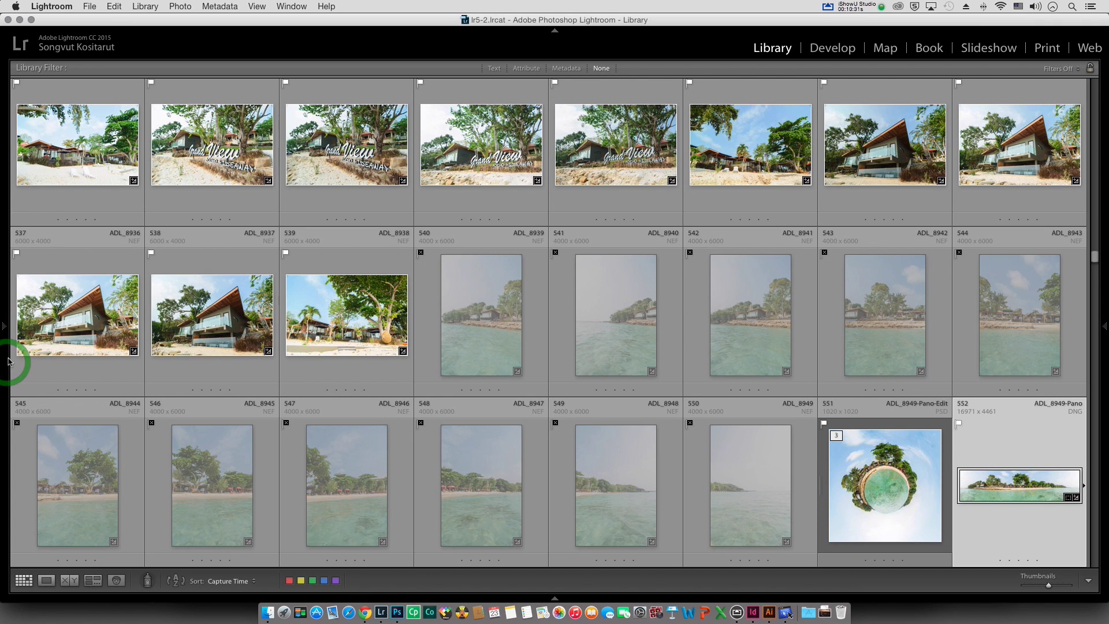
{"action": "left_click", "coordinate": [7, 357]}
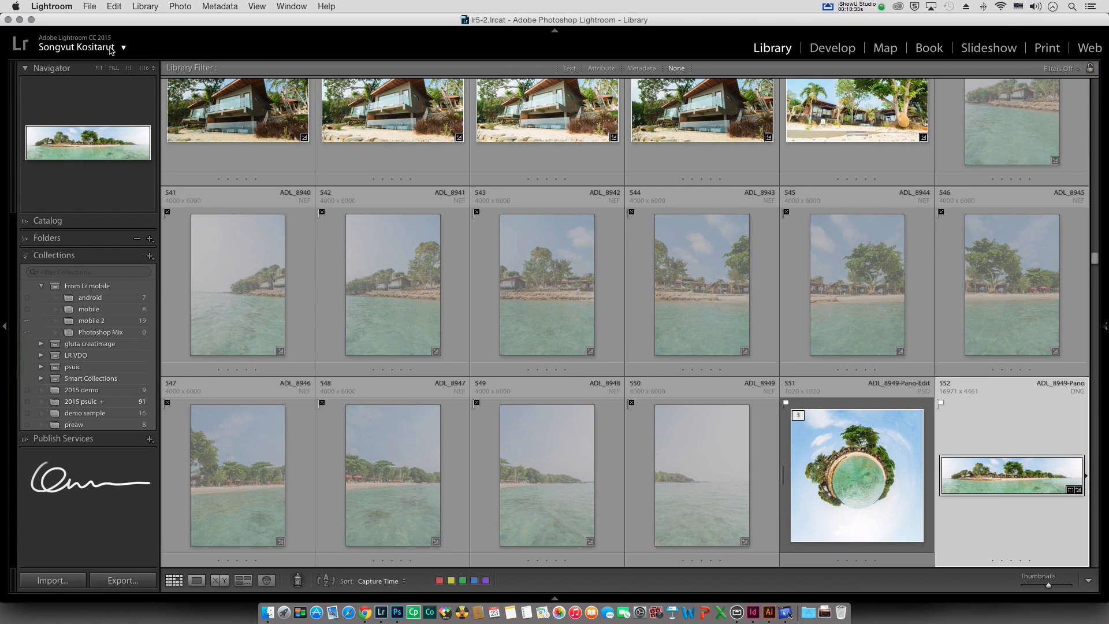
{"action": "left_click", "coordinate": [124, 48]}
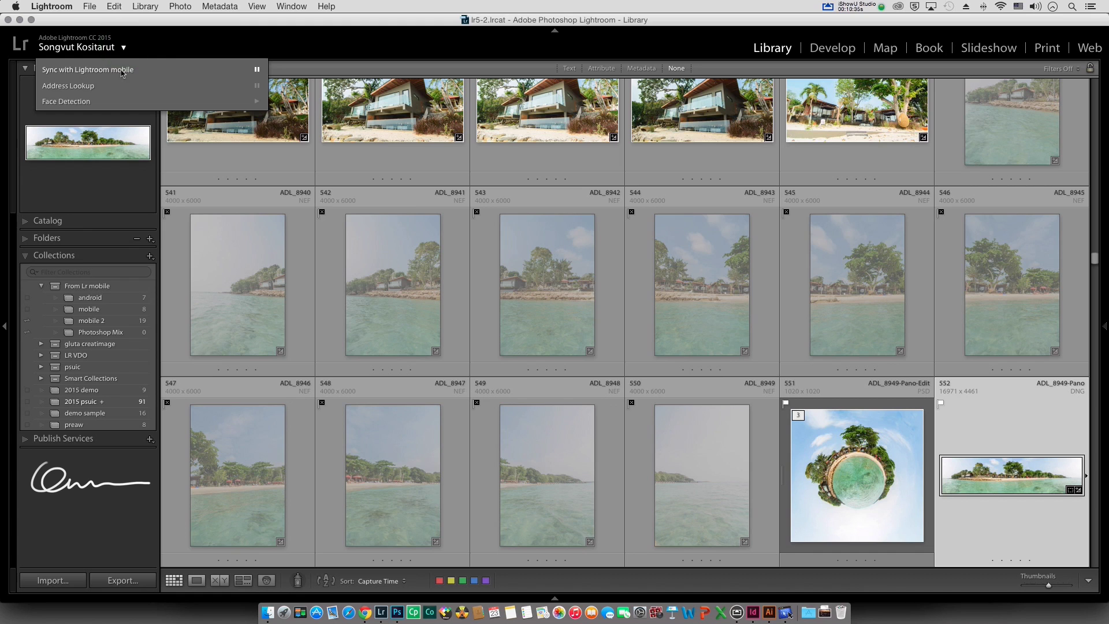
{"action": "left_click", "coordinate": [218, 38]}
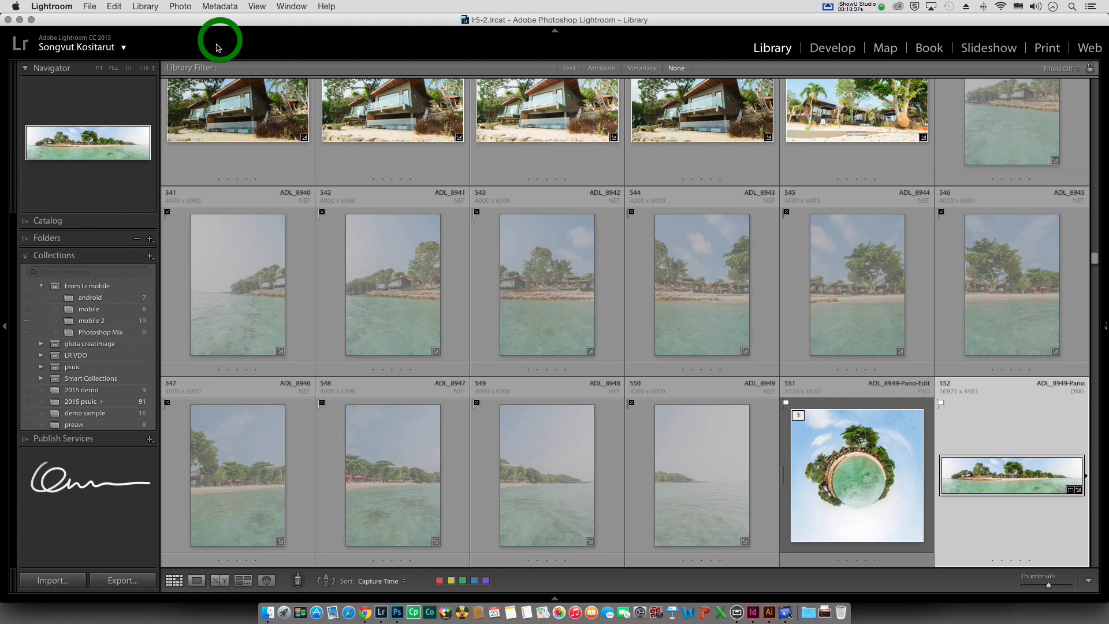
Step: Show the Photoshop Mix collection and view its composition photo enlarged
{"action": "left_click", "coordinate": [80, 334]}
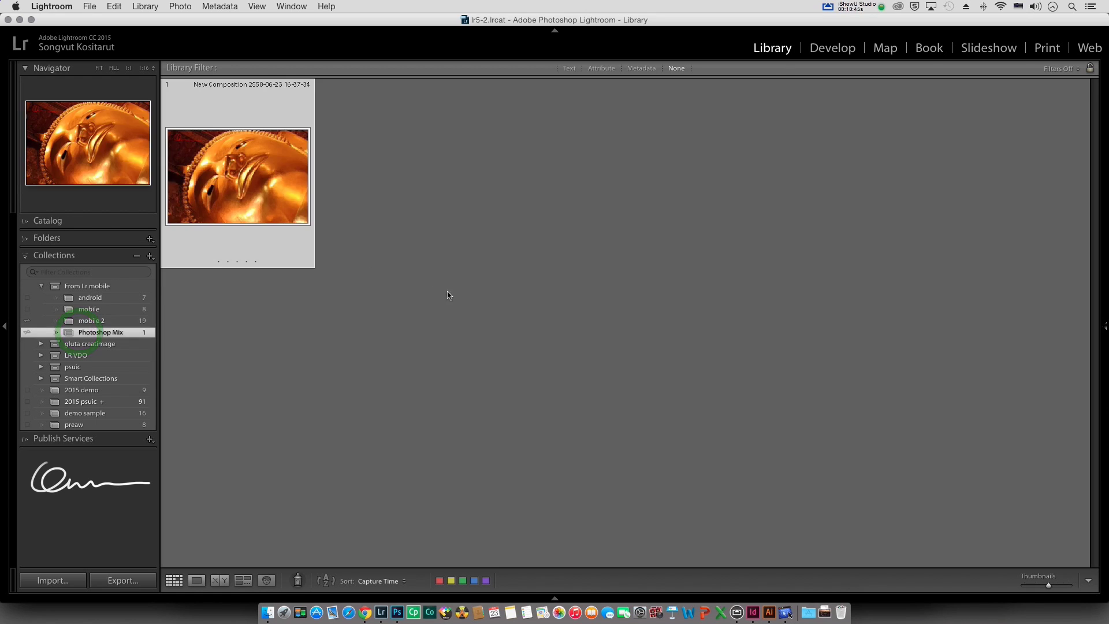
{"action": "double_click", "coordinate": [257, 206]}
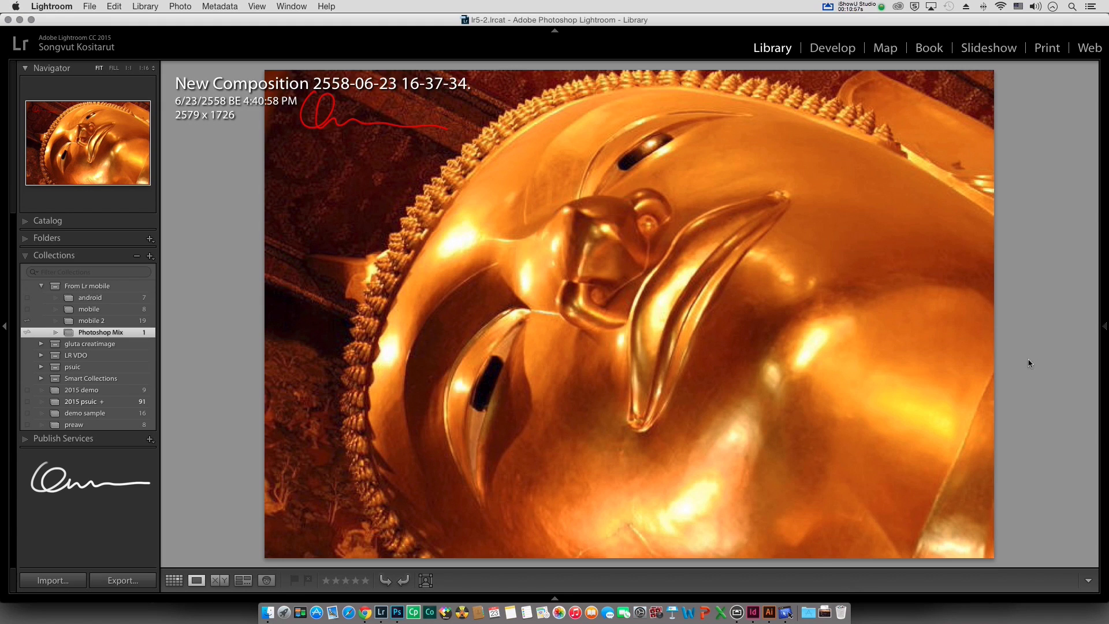
{"action": "left_click", "coordinate": [1030, 388]}
{"action": "left_click", "coordinate": [1025, 352]}
{"action": "left_click", "coordinate": [1027, 397]}
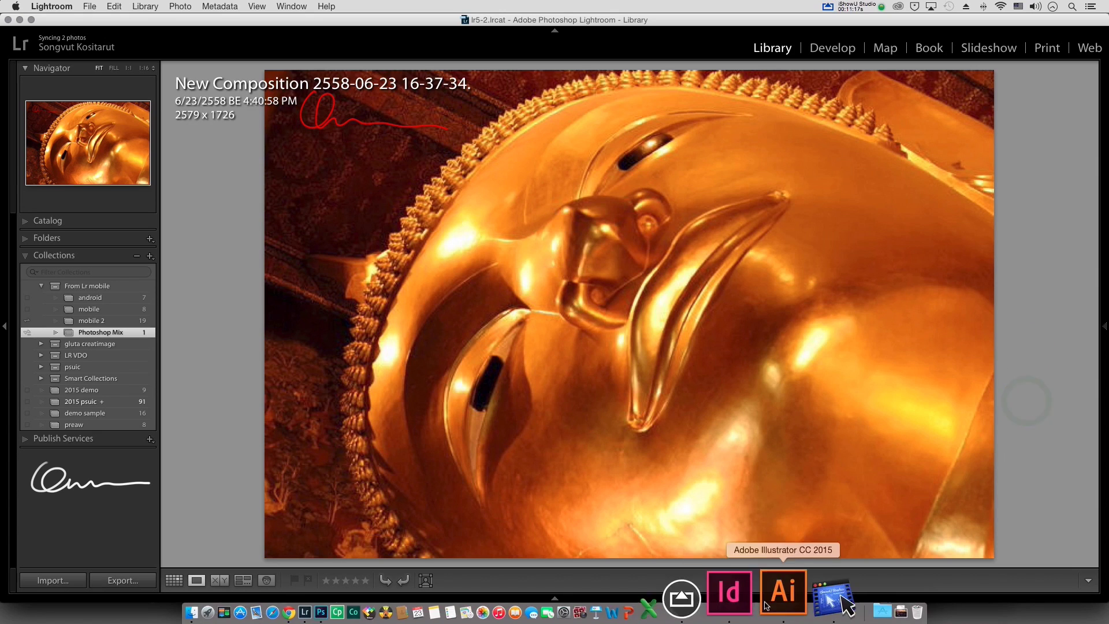
Step: Switch to Illustrator and delete the firework image beneath the signature path
{"action": "left_click", "coordinate": [765, 605]}
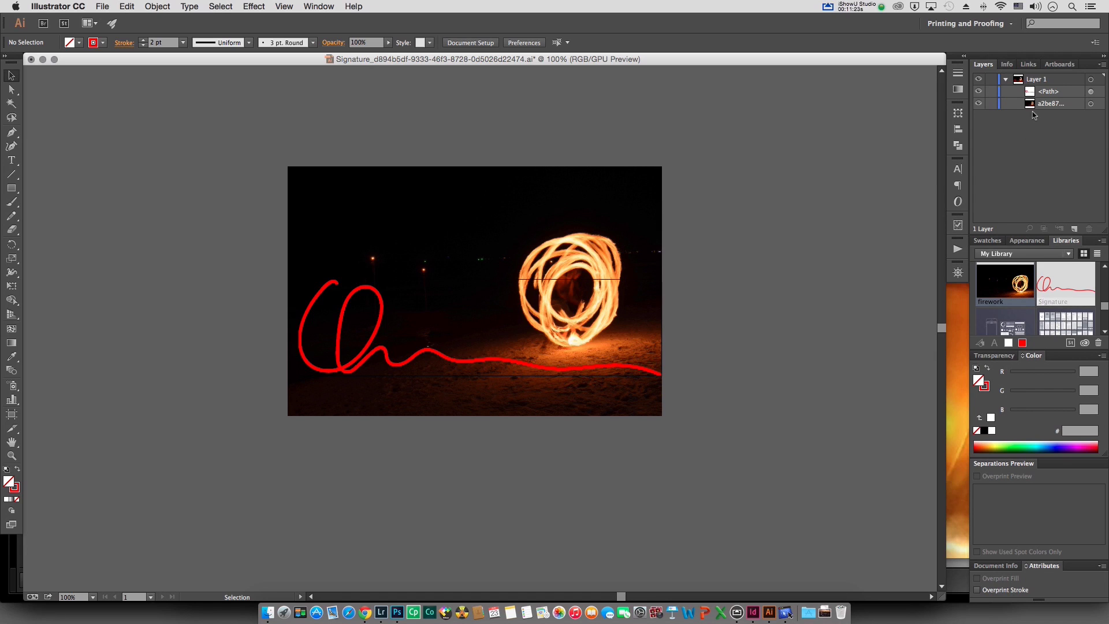
{"action": "left_click_drag", "start_coordinate": [1037, 105], "coordinate": [1089, 229]}
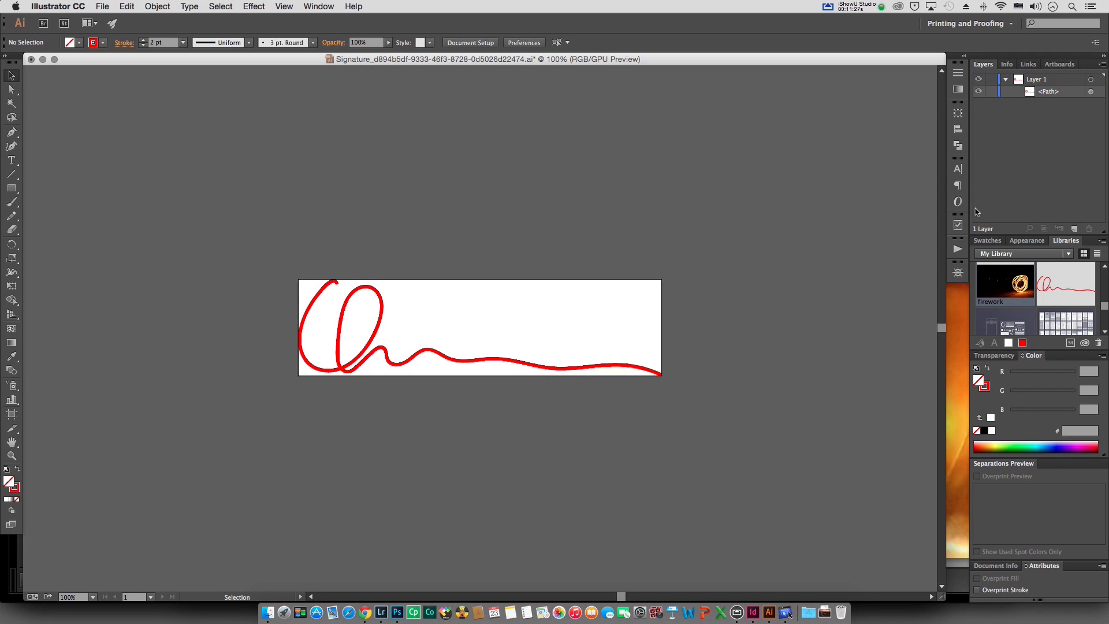
{"action": "left_click", "coordinate": [1053, 289]}
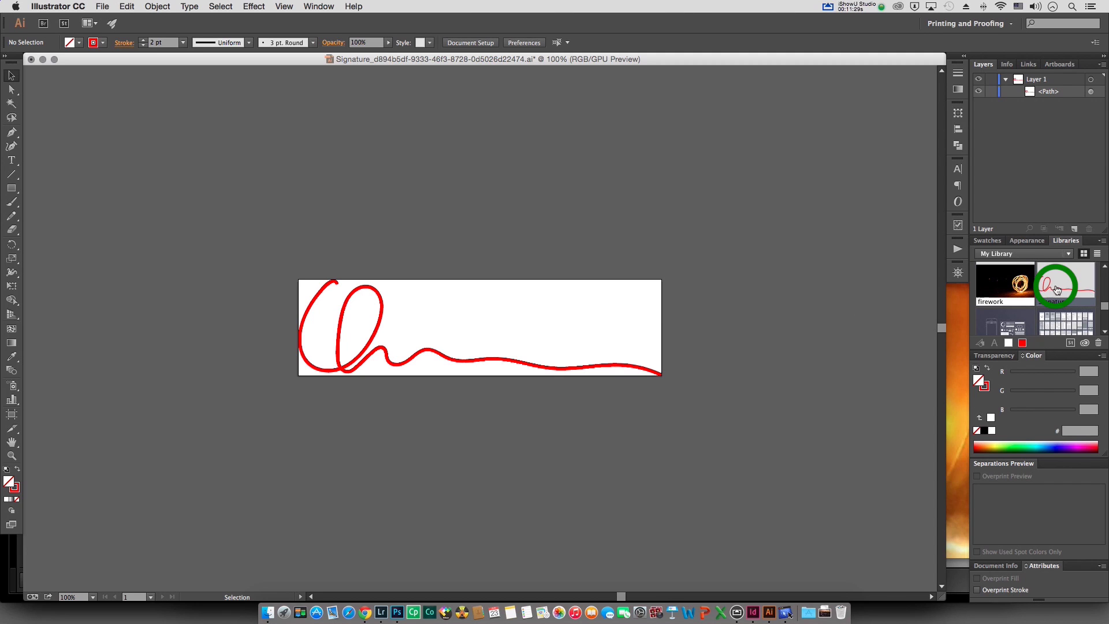
Step: Apply the blue pattern swatch to the signature path's stroke, deselect it and save the document
{"action": "left_click", "coordinate": [375, 351]}
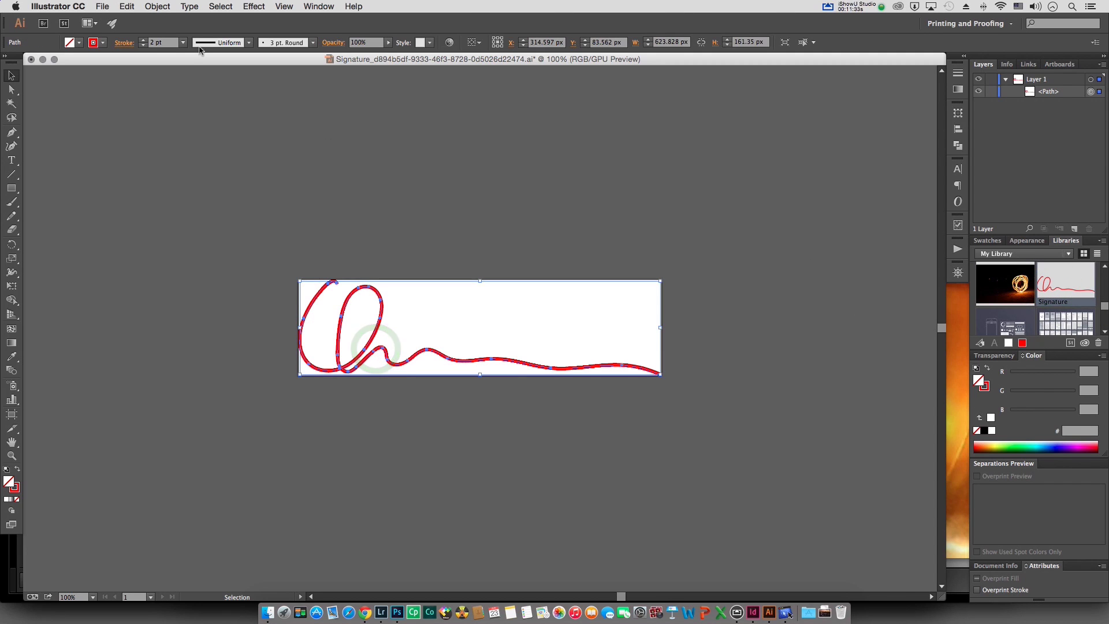
{"action": "left_click", "coordinate": [102, 43]}
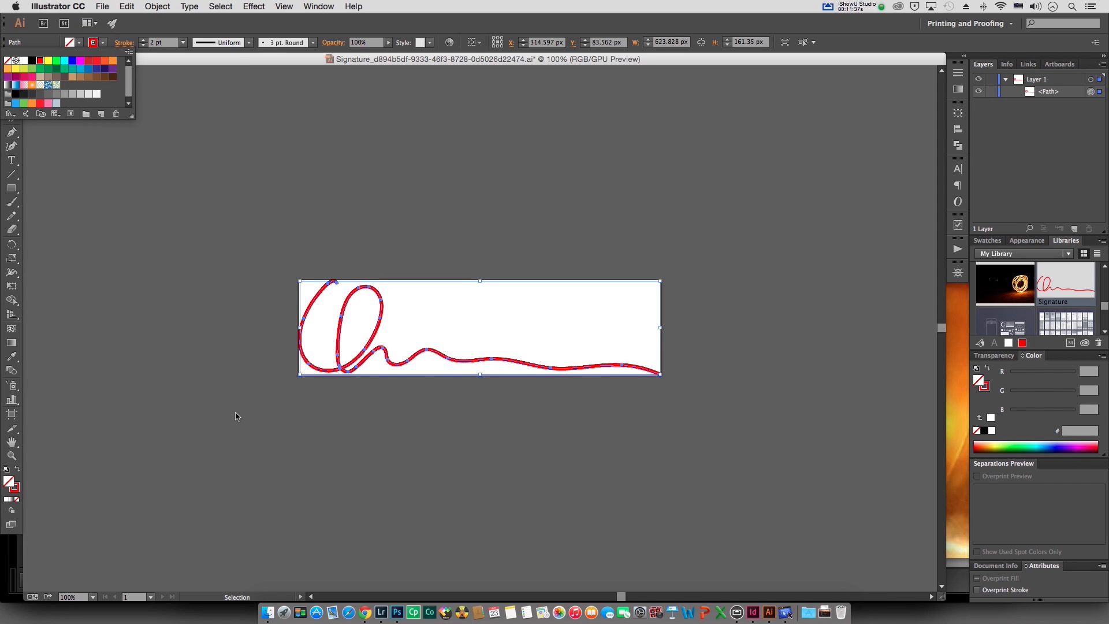
{"action": "left_click", "coordinate": [48, 84]}
{"action": "left_click", "coordinate": [748, 384]}
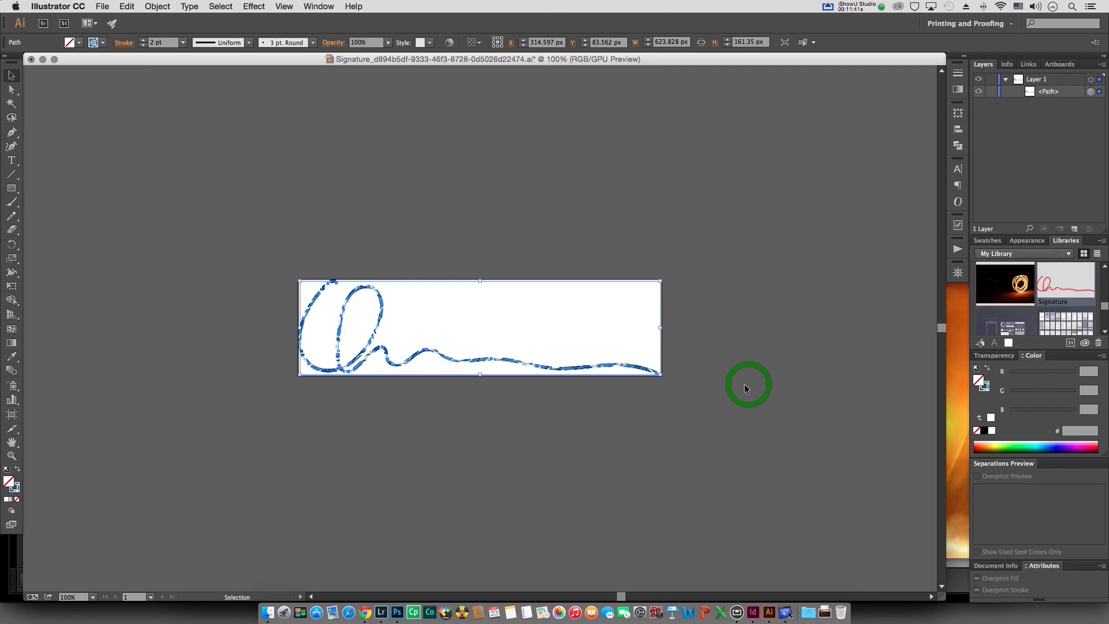
{"action": "left_click", "coordinate": [737, 404]}
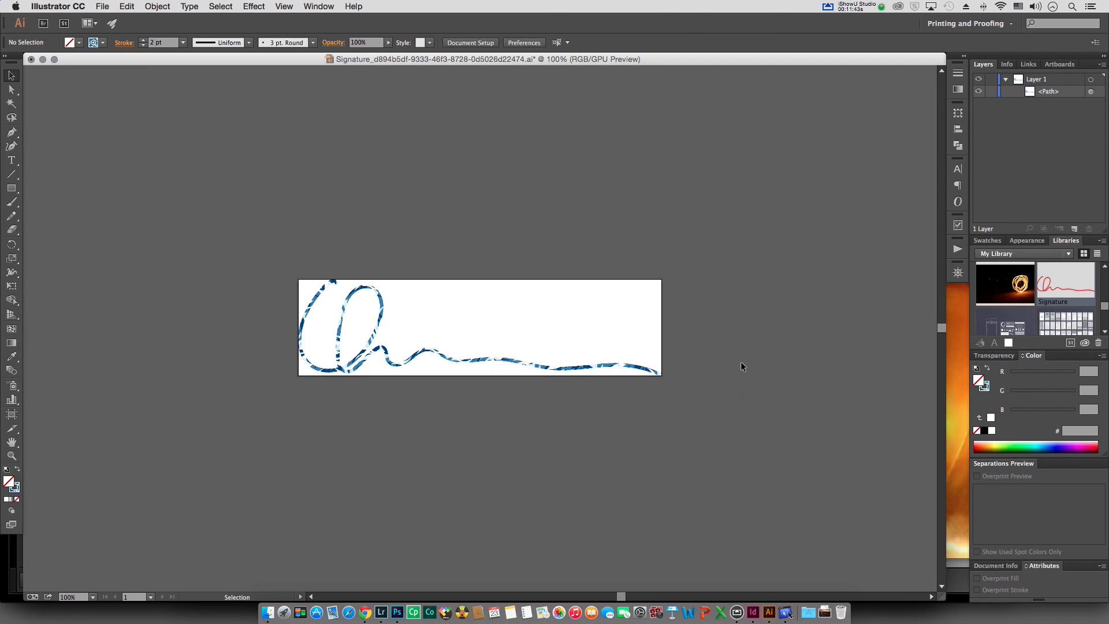
{"action": "left_click", "coordinate": [102, 6]}
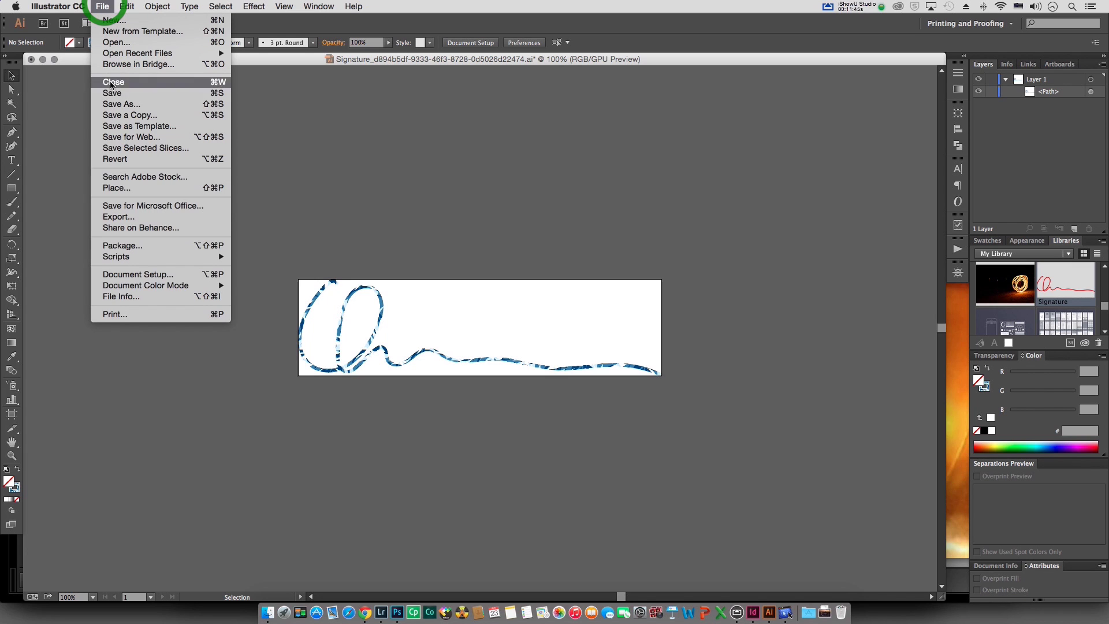
{"action": "left_click", "coordinate": [115, 94]}
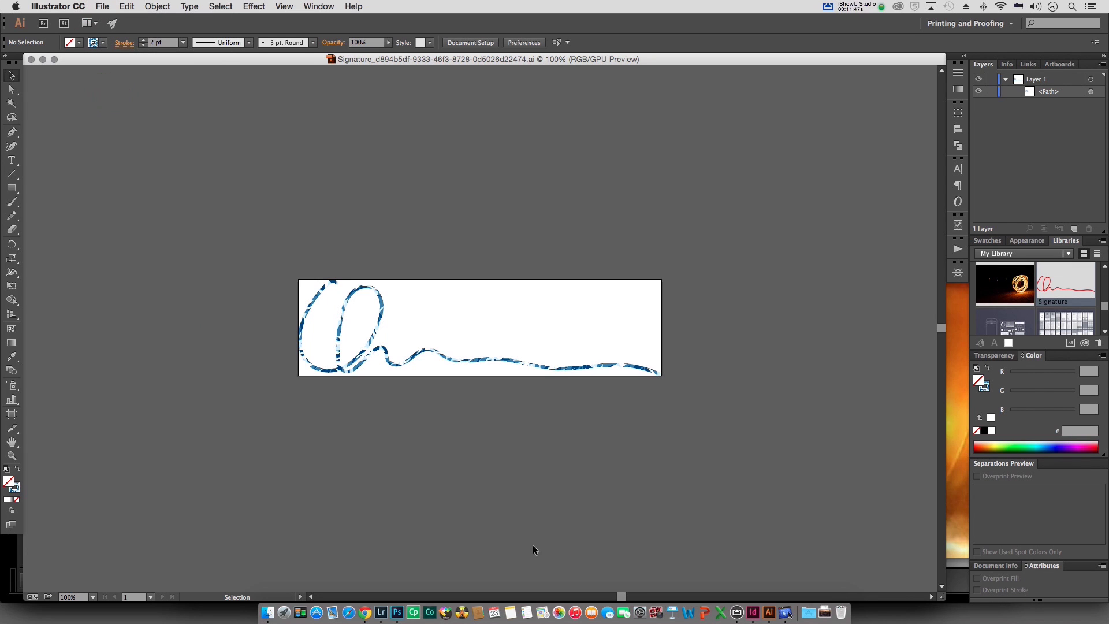
Step: Switch to InDesign to check the linked signature, and to Photoshop to check it in ADL_9358.jpg
{"action": "left_click", "coordinate": [752, 612]}
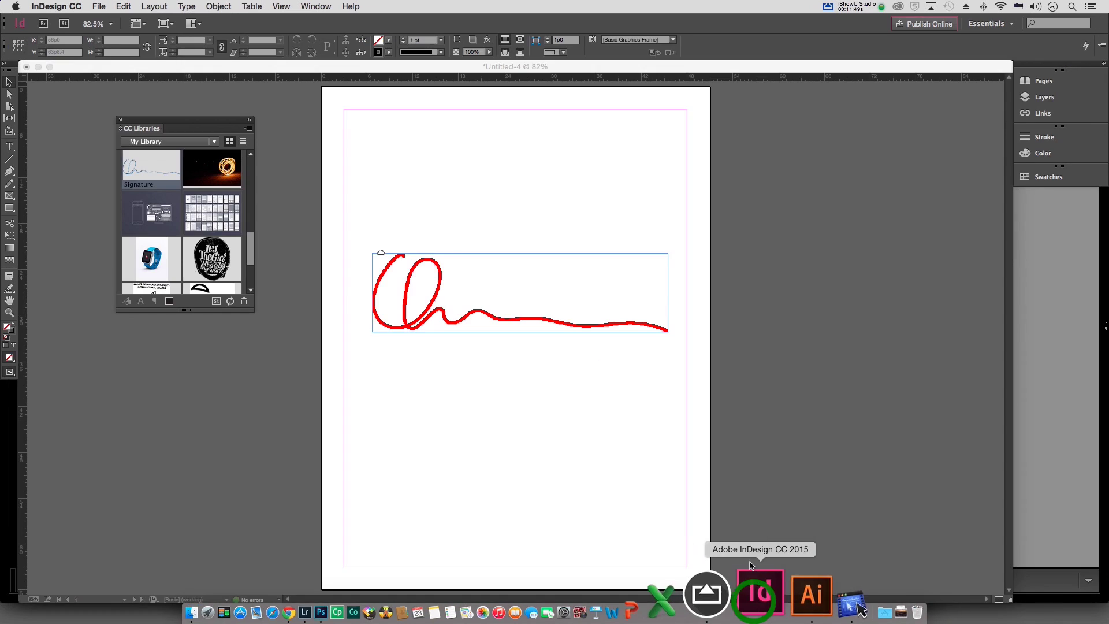
{"action": "left_click", "coordinate": [379, 255]}
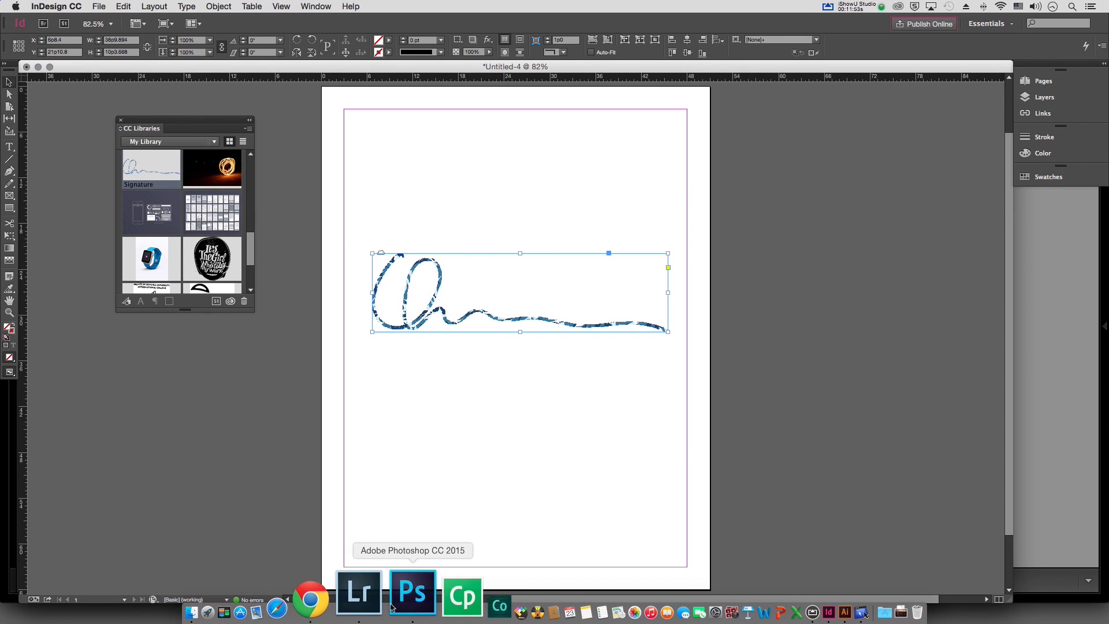
{"action": "left_click", "coordinate": [396, 597]}
{"action": "left_click", "coordinate": [249, 52]}
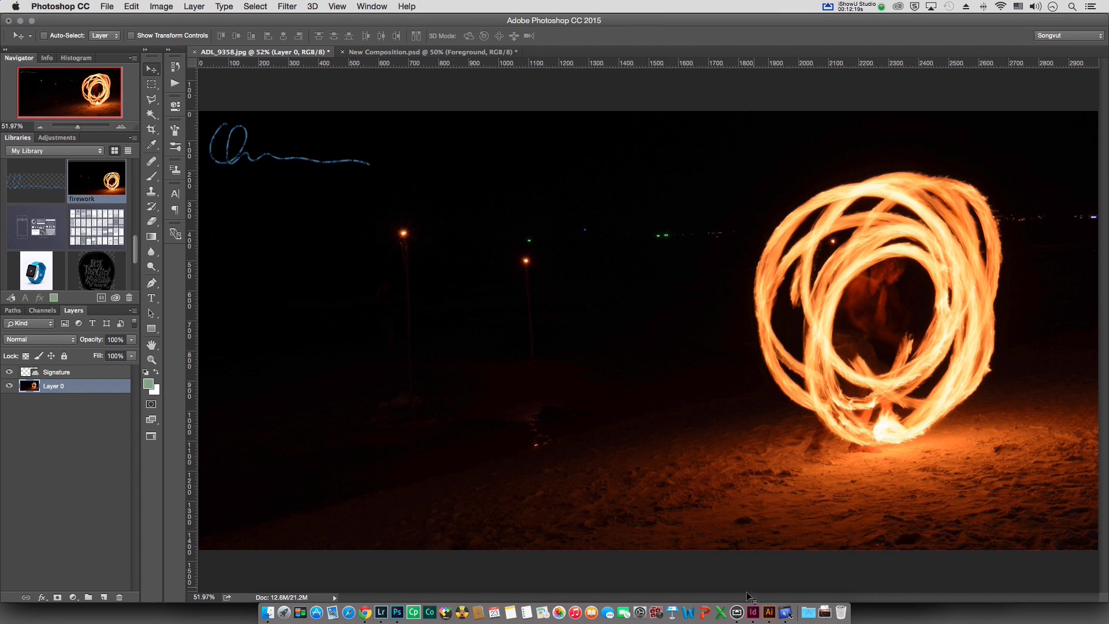
Step: Switch to the mirrored iPad layout app and sketch a full-width crossed-box image placeholder across the upper part of the blank page
{"action": "left_click", "coordinate": [737, 611]}
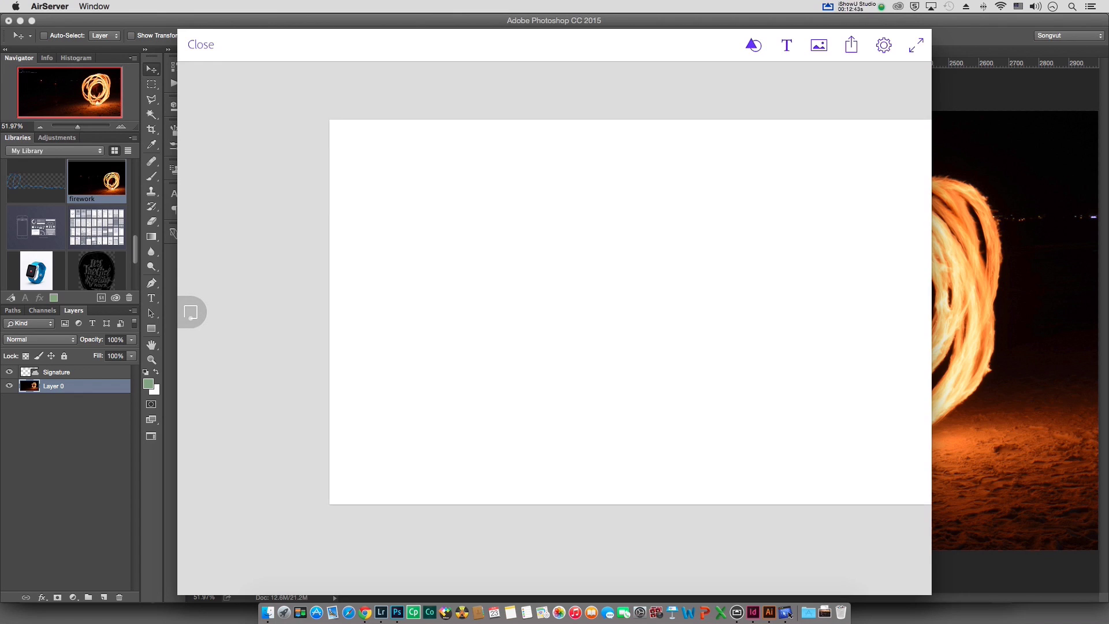
{"action": "mouse_move", "coordinate": [226, 122]}
{"action": "left_mouse_down"}
{"action": "mouse_move", "coordinate": [894, 132]}
{"action": "mouse_move", "coordinate": [882, 216]}
{"action": "mouse_move", "coordinate": [555, 247]}
{"action": "mouse_move", "coordinate": [255, 218]}
{"action": "mouse_move", "coordinate": [230, 119]}
{"action": "mouse_move", "coordinate": [490, 161]}
{"action": "mouse_move", "coordinate": [849, 194]}
{"action": "left_mouse_up"}
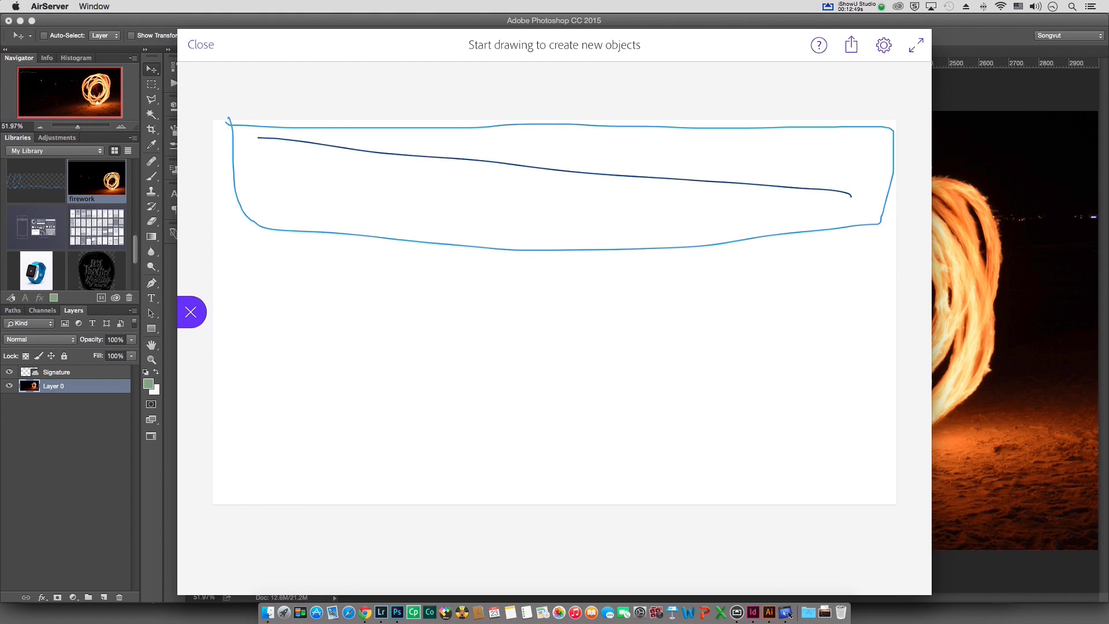
{"action": "left_click_drag", "start_coordinate": [333, 217], "coordinate": [882, 144]}
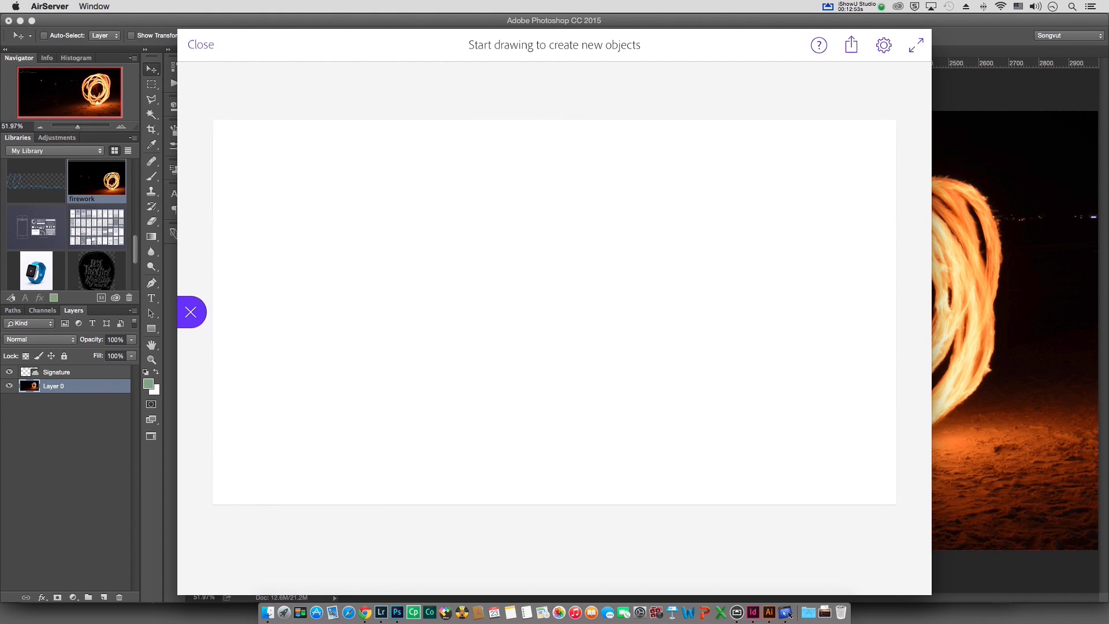
Step: Sketch a multi-line body text block in the page's lower right and a headline placeholder beneath the image box, and leave drawing mode
{"action": "mouse_move", "coordinate": [647, 243]}
{"action": "left_mouse_down"}
{"action": "mouse_move", "coordinate": [868, 250]}
{"action": "mouse_move", "coordinate": [881, 445]}
{"action": "mouse_move", "coordinate": [728, 477]}
{"action": "mouse_move", "coordinate": [617, 416]}
{"action": "mouse_move", "coordinate": [602, 248]}
{"action": "mouse_move", "coordinate": [668, 246]}
{"action": "mouse_move", "coordinate": [862, 279]}
{"action": "left_mouse_up"}
{"action": "left_click_drag", "start_coordinate": [641, 308], "coordinate": [804, 305]}
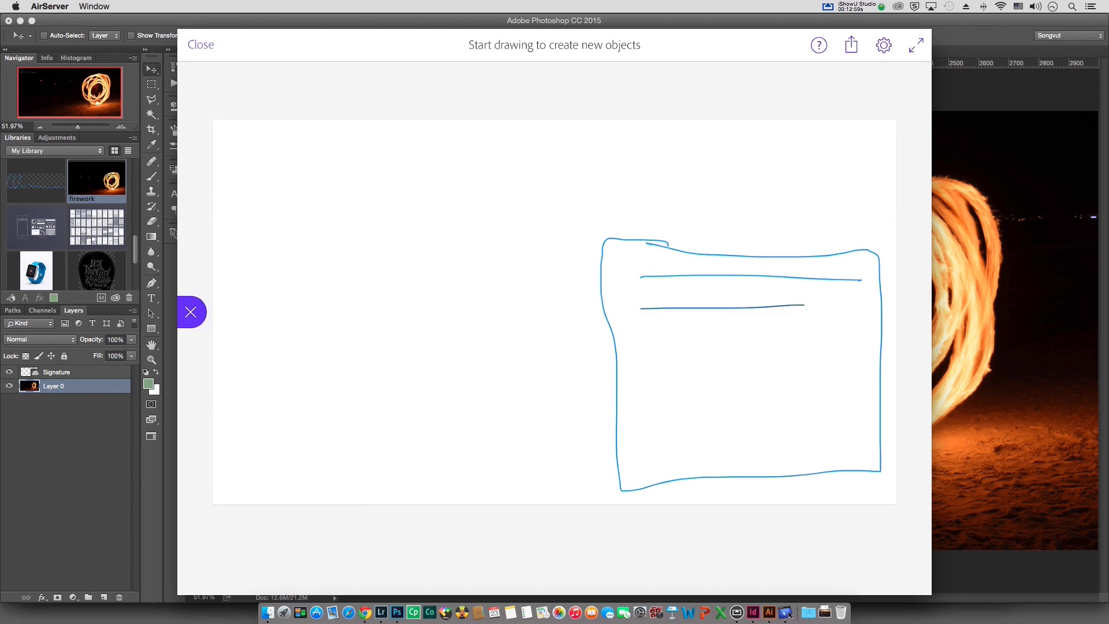
{"action": "left_click_drag", "start_coordinate": [638, 337], "coordinate": [854, 333]}
{"action": "left_click_drag", "start_coordinate": [646, 373], "coordinate": [826, 355]}
{"action": "left_click_drag", "start_coordinate": [645, 403], "coordinate": [823, 396]}
{"action": "left_click_drag", "start_coordinate": [642, 448], "coordinate": [806, 438]}
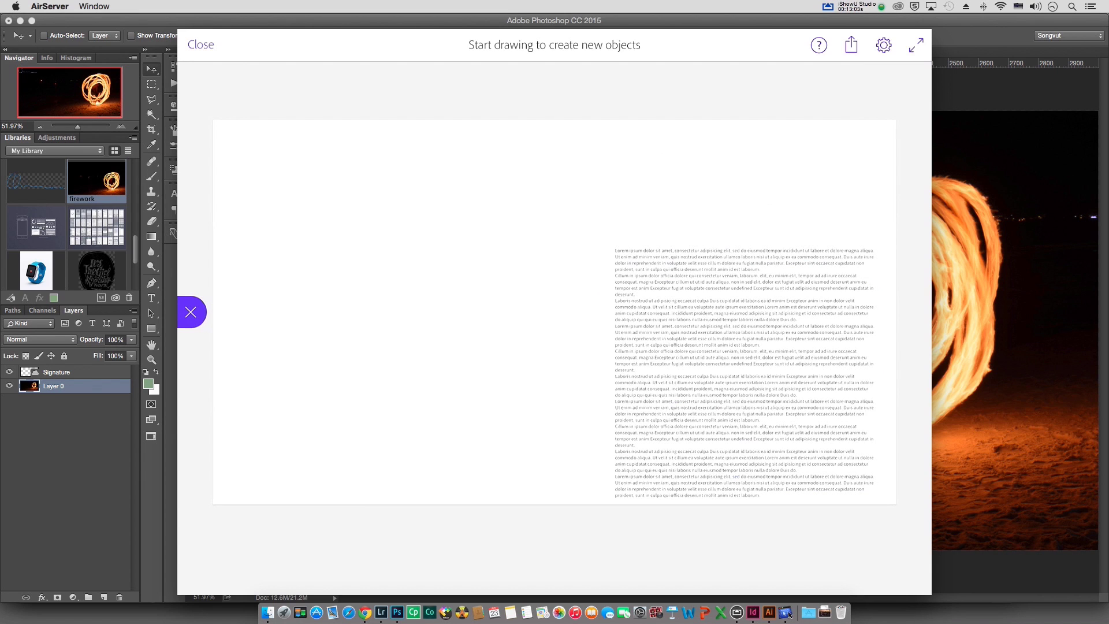
{"action": "mouse_move", "coordinate": [246, 248]}
{"action": "left_mouse_down"}
{"action": "mouse_move", "coordinate": [513, 241]}
{"action": "mouse_move", "coordinate": [585, 272]}
{"action": "mouse_move", "coordinate": [430, 329]}
{"action": "mouse_move", "coordinate": [242, 301]}
{"action": "mouse_move", "coordinate": [246, 249]}
{"action": "mouse_move", "coordinate": [533, 278]}
{"action": "left_mouse_up"}
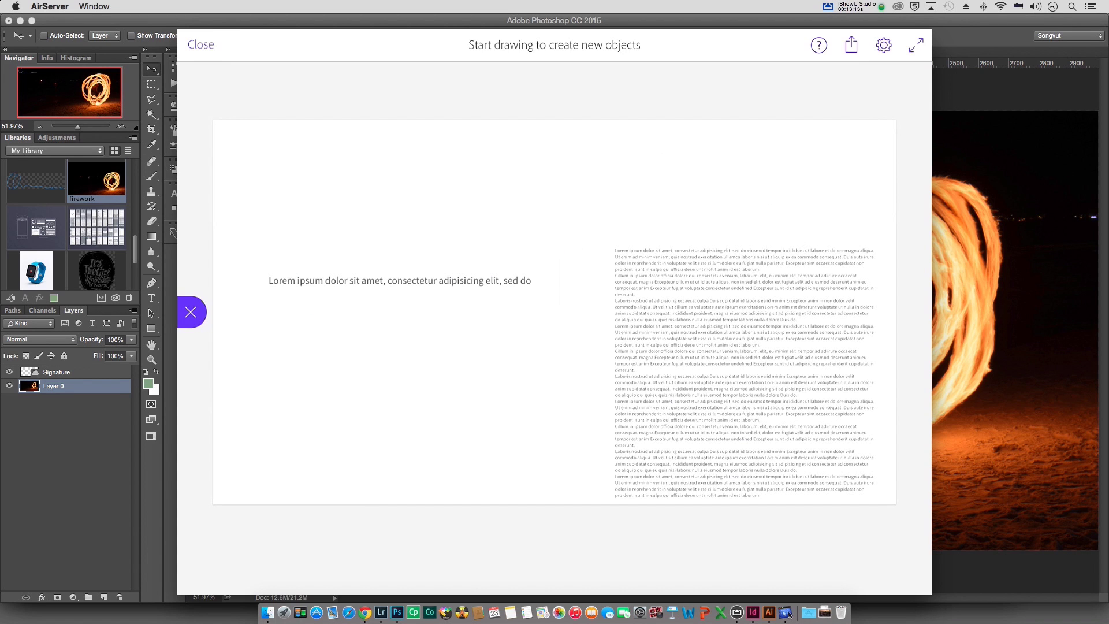
{"action": "left_click", "coordinate": [191, 312]}
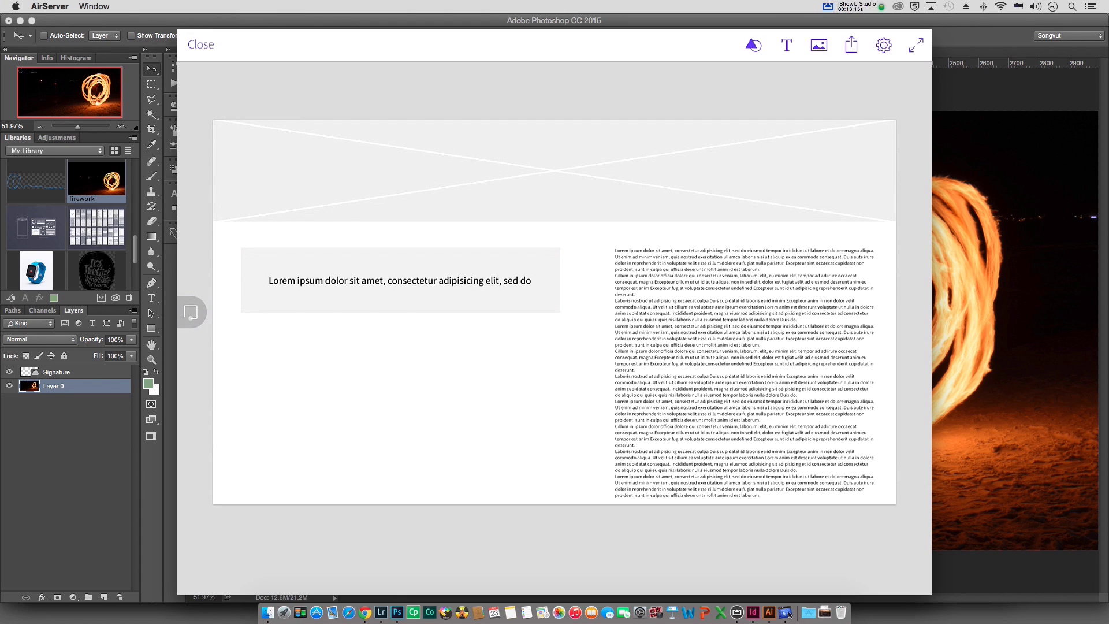
Step: Set the headline placeholder's font to Source Sans Pro Bold
{"action": "left_click", "coordinate": [400, 280]}
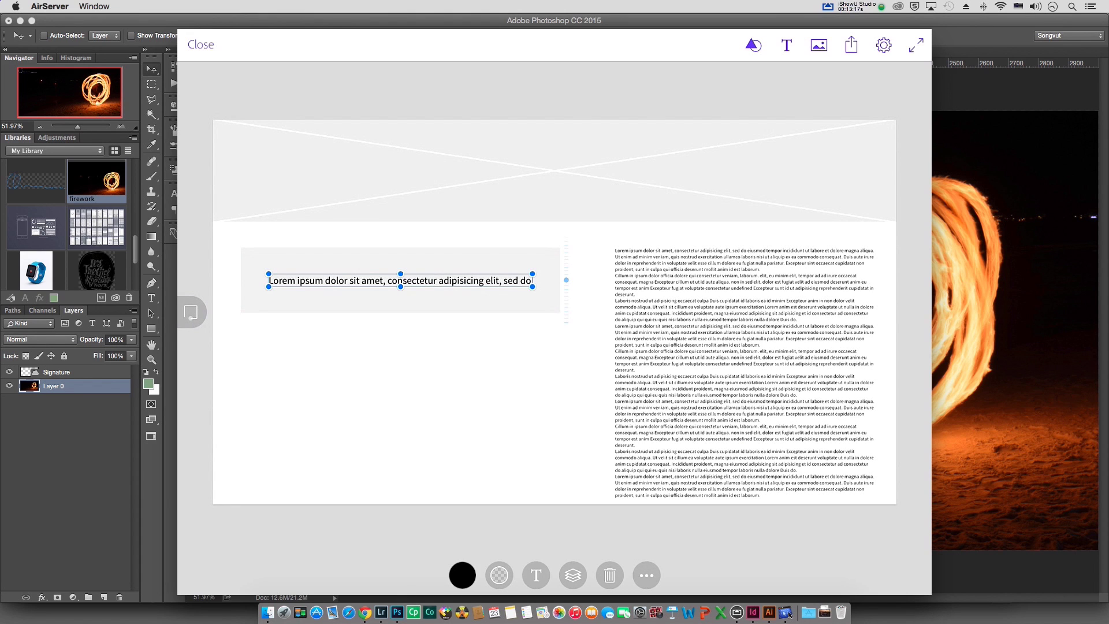
{"action": "left_click", "coordinate": [536, 575]}
{"action": "left_click", "coordinate": [536, 575]}
{"action": "left_click", "coordinate": [536, 575]}
{"action": "left_click", "coordinate": [589, 351]}
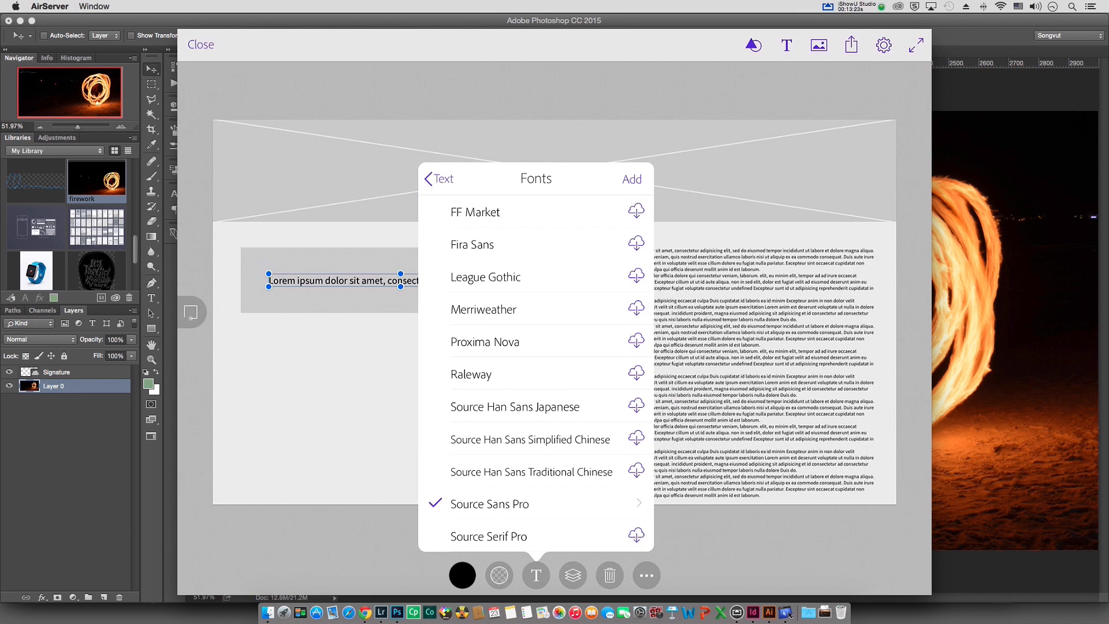
{"action": "left_click", "coordinate": [485, 277]}
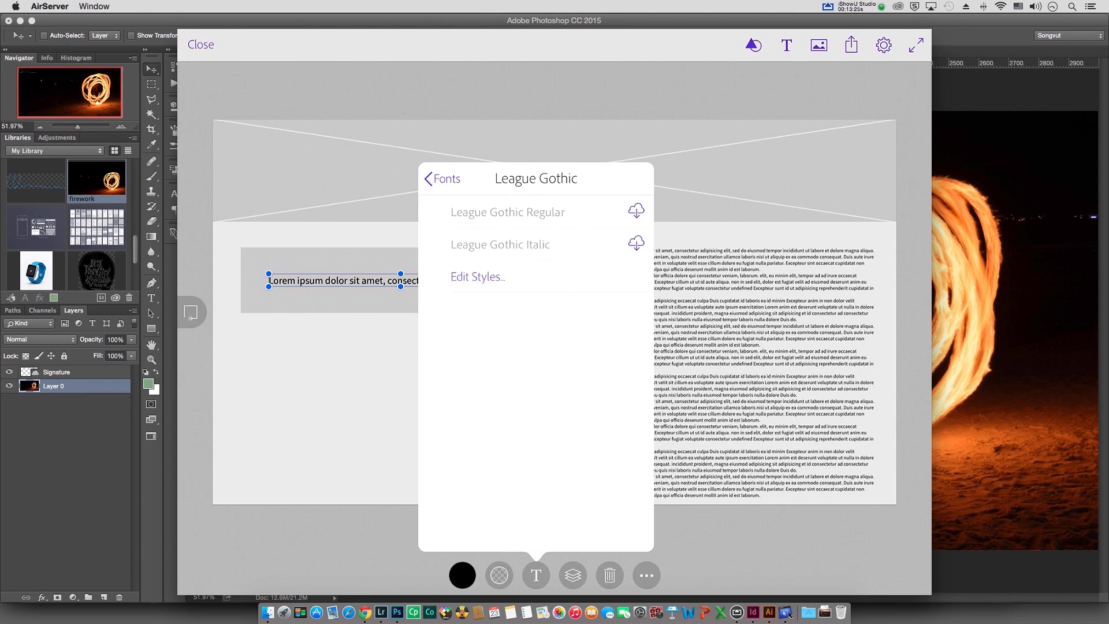
{"action": "left_click", "coordinate": [443, 178]}
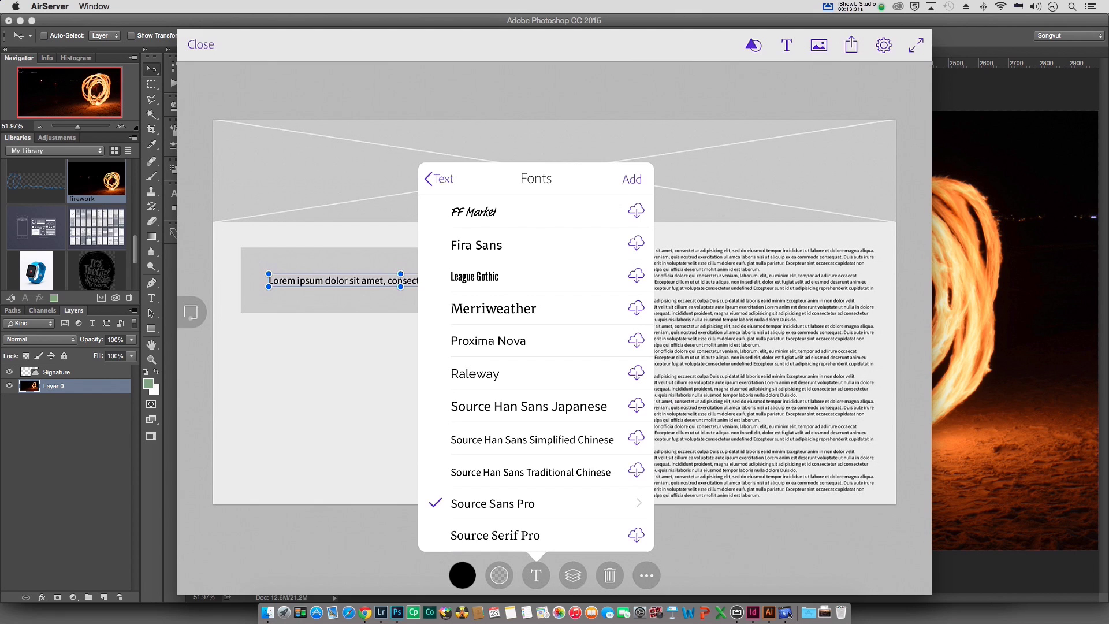
{"action": "left_click", "coordinate": [493, 504]}
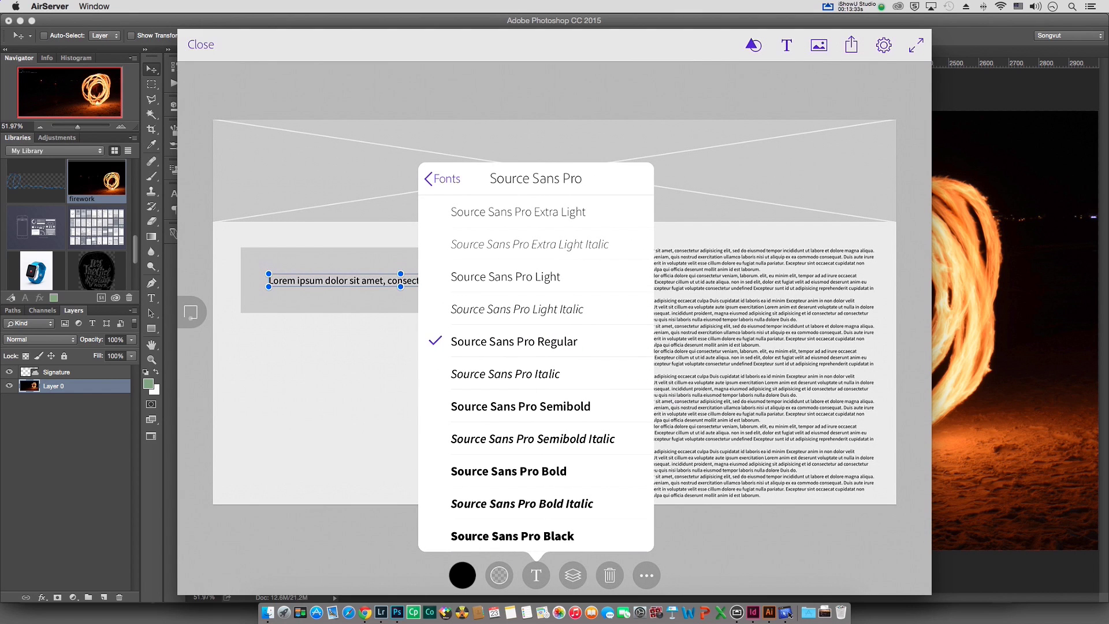
{"action": "left_click", "coordinate": [508, 471]}
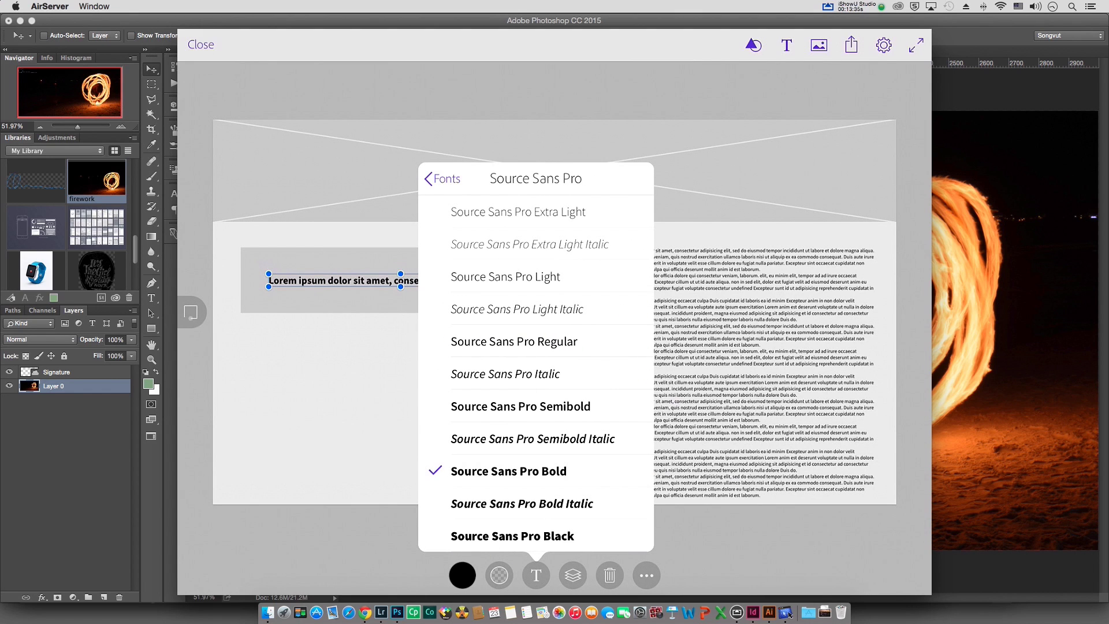
{"action": "left_click", "coordinate": [442, 179]}
{"action": "left_click", "coordinate": [438, 178]}
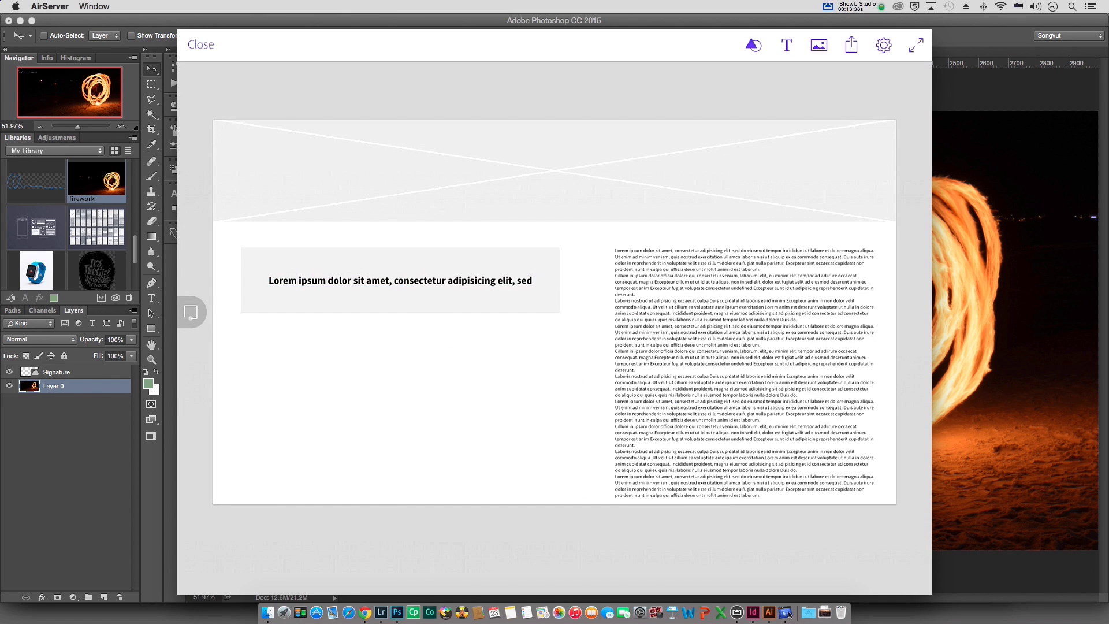
Step: Enlarge the headline so it reads "Lorem ipsum dolor" and delete the grey rectangle behind it
{"action": "left_click", "coordinate": [401, 281]}
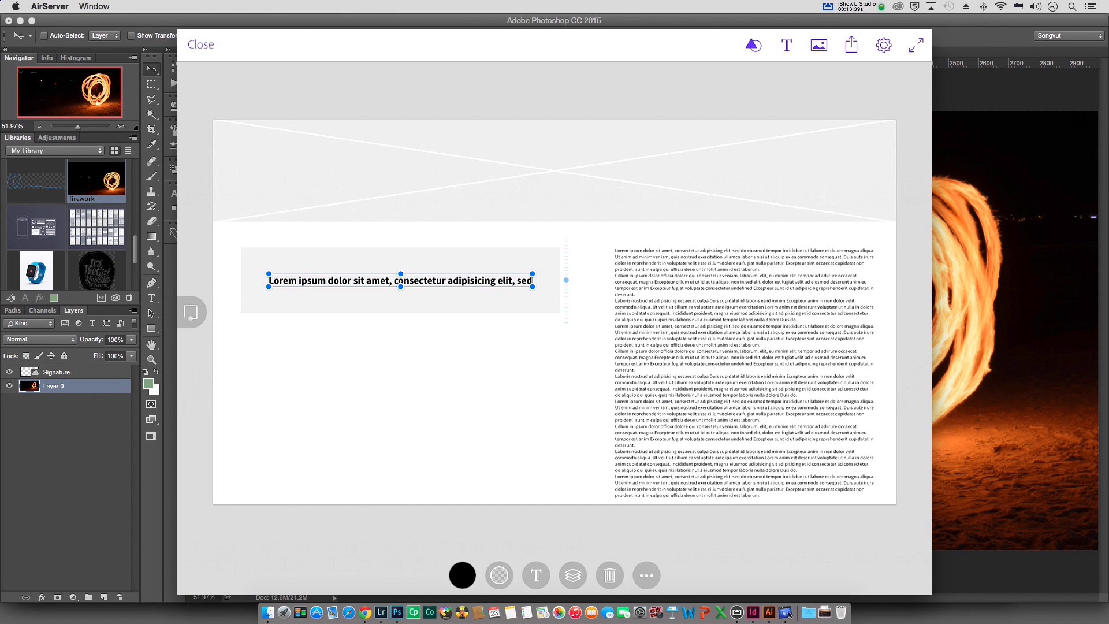
{"action": "left_click_drag", "start_coordinate": [566, 280], "coordinate": [566, 162]}
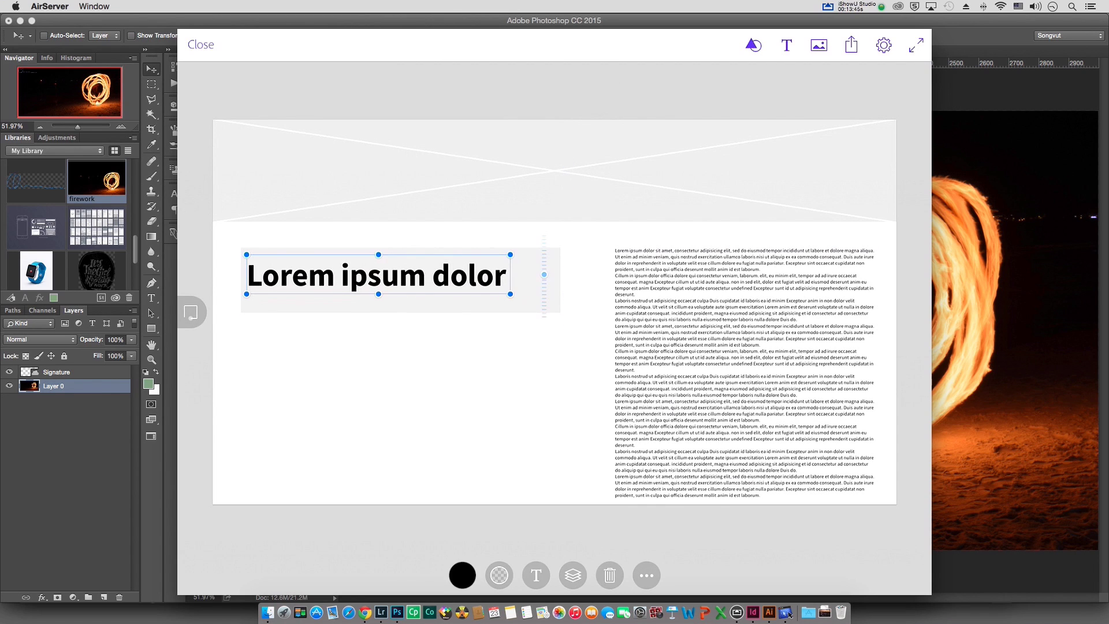
{"action": "left_click", "coordinate": [534, 303]}
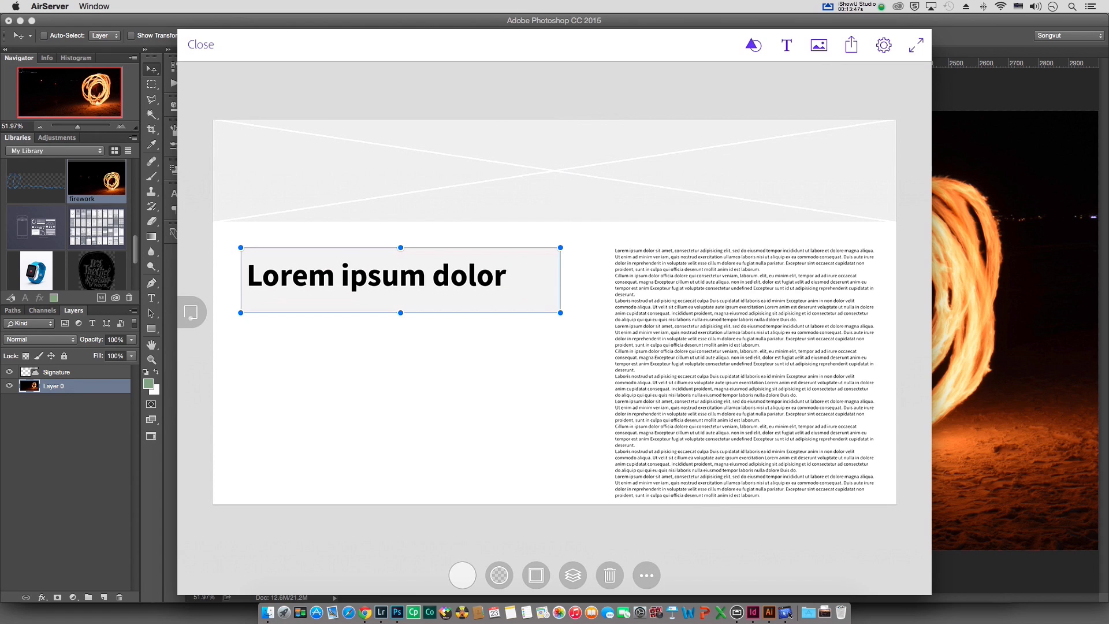
Step: Extend the headline's text frame on both sides and upward to fit "Lorem ipsum dolor sit", and enlarge its text slightly
{"action": "left_click", "coordinate": [378, 275]}
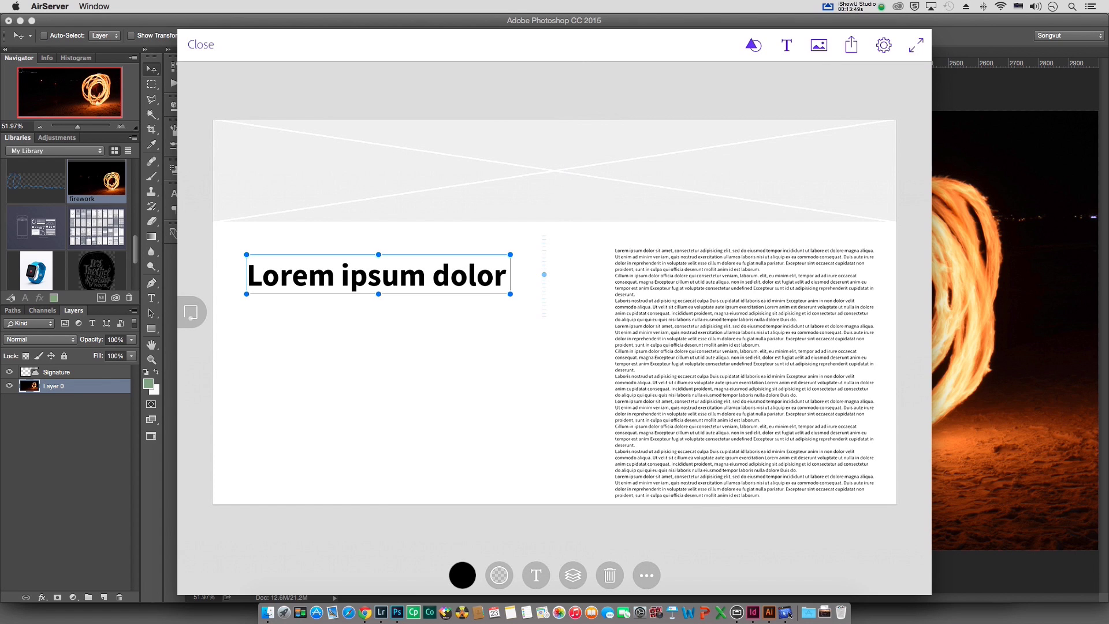
{"action": "left_click_drag", "start_coordinate": [510, 294], "coordinate": [602, 296]}
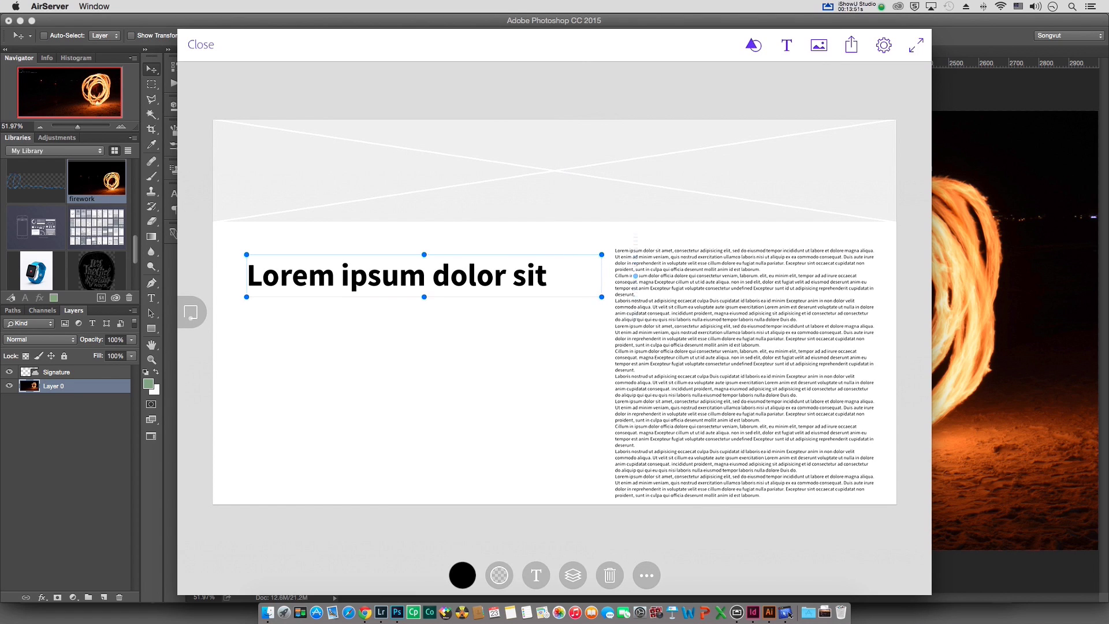
{"action": "left_click_drag", "start_coordinate": [247, 254], "coordinate": [236, 243]}
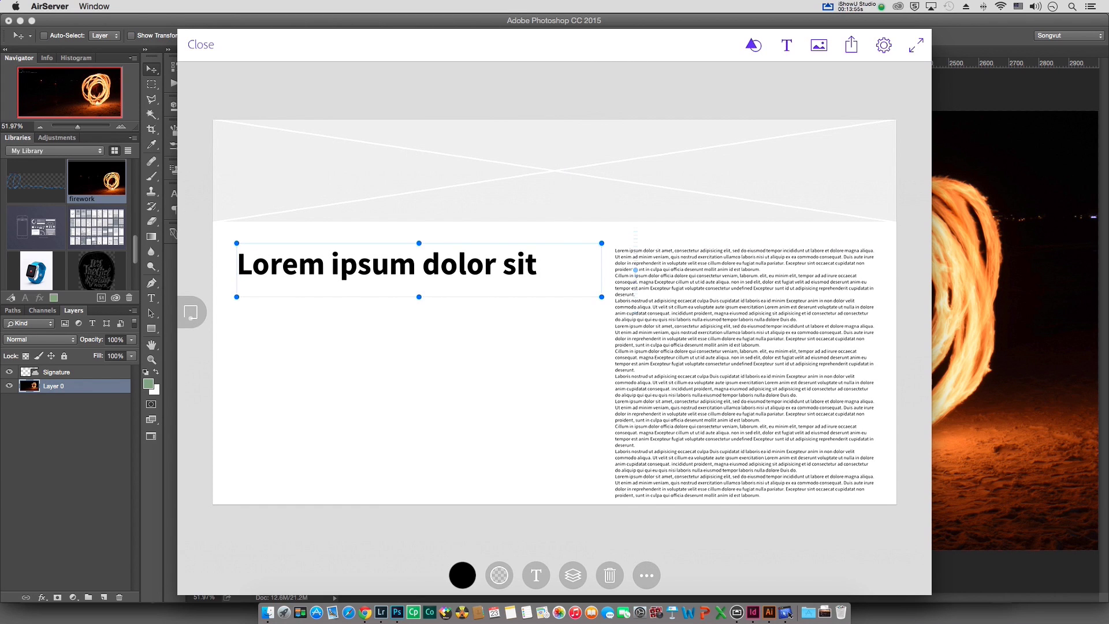
{"action": "left_click_drag", "start_coordinate": [636, 270], "coordinate": [636, 246]}
Step: Increase the text size of the body paragraph block slightly
{"action": "left_click", "coordinate": [636, 270]}
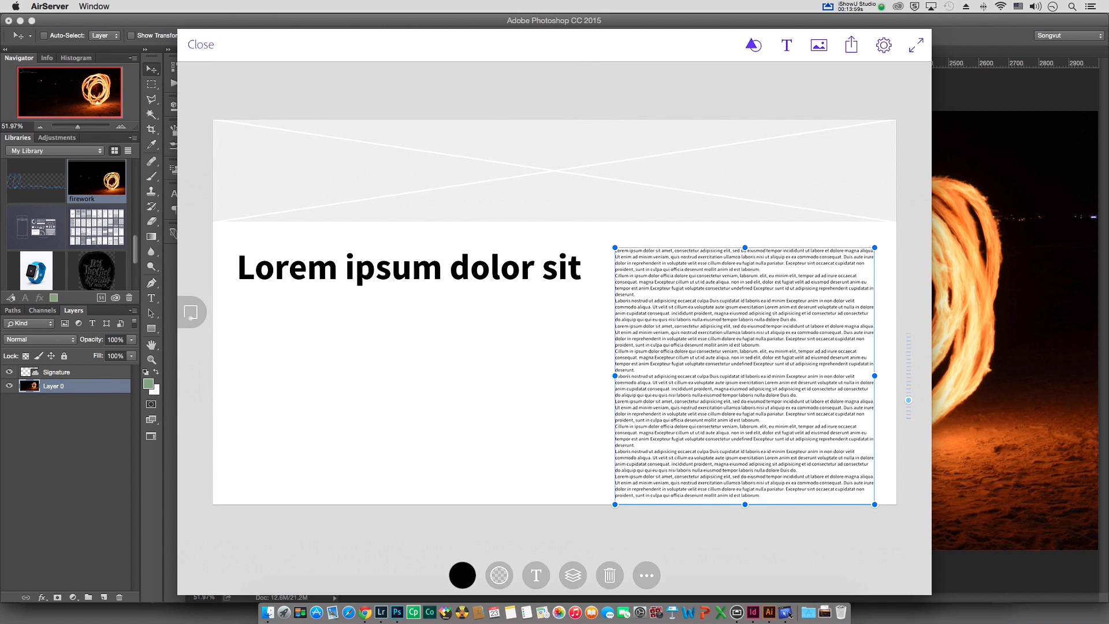
{"action": "left_click_drag", "start_coordinate": [909, 400], "coordinate": [909, 376]}
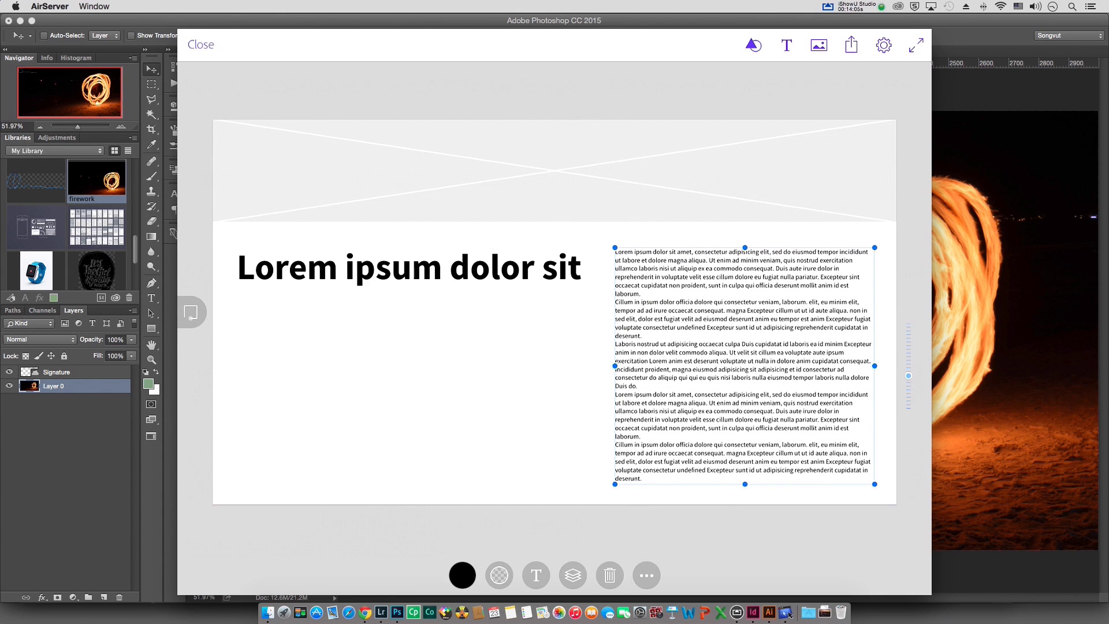
Step: Fill the image placeholder with the golden statue composition from the Photoshop Mix collection in Creative Cloud Photos
{"action": "left_click", "coordinate": [554, 171]}
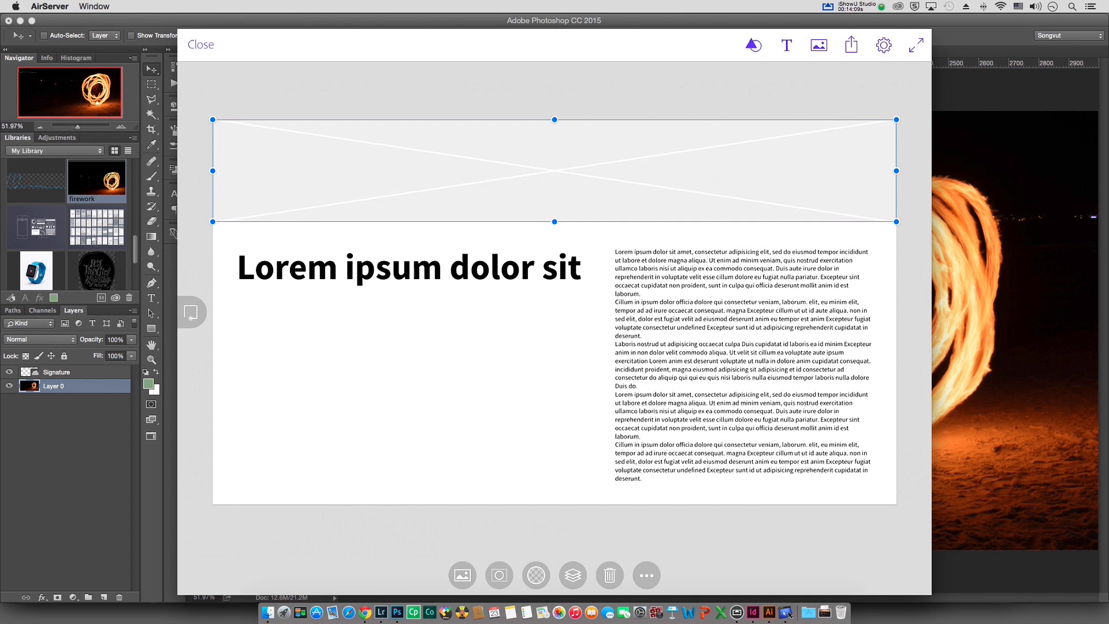
{"action": "left_click", "coordinate": [463, 575]}
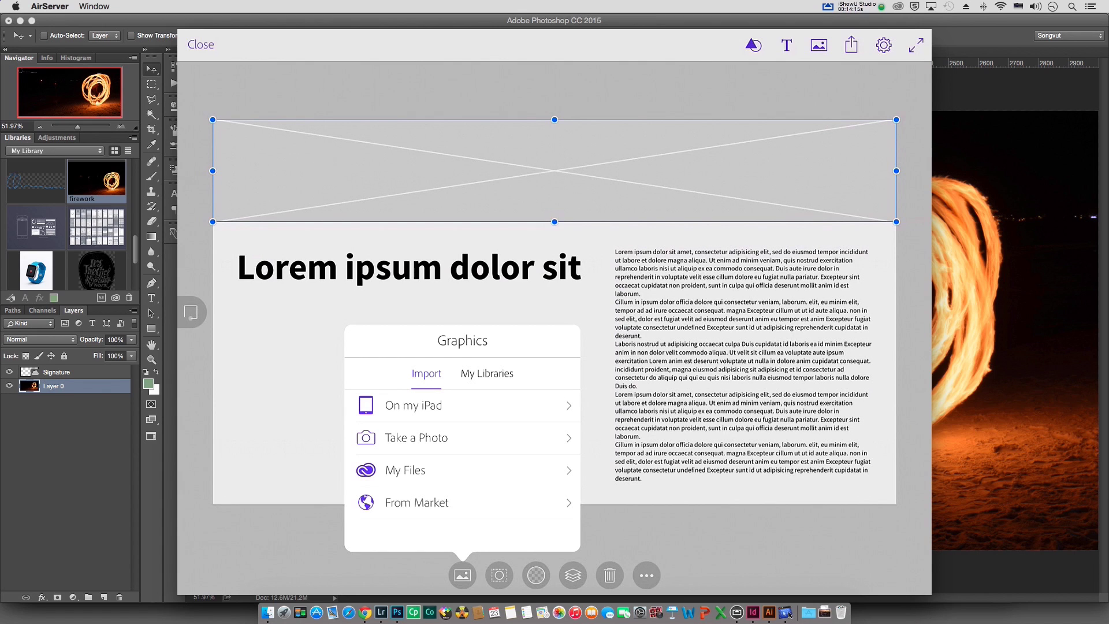
{"action": "left_click", "coordinate": [405, 470]}
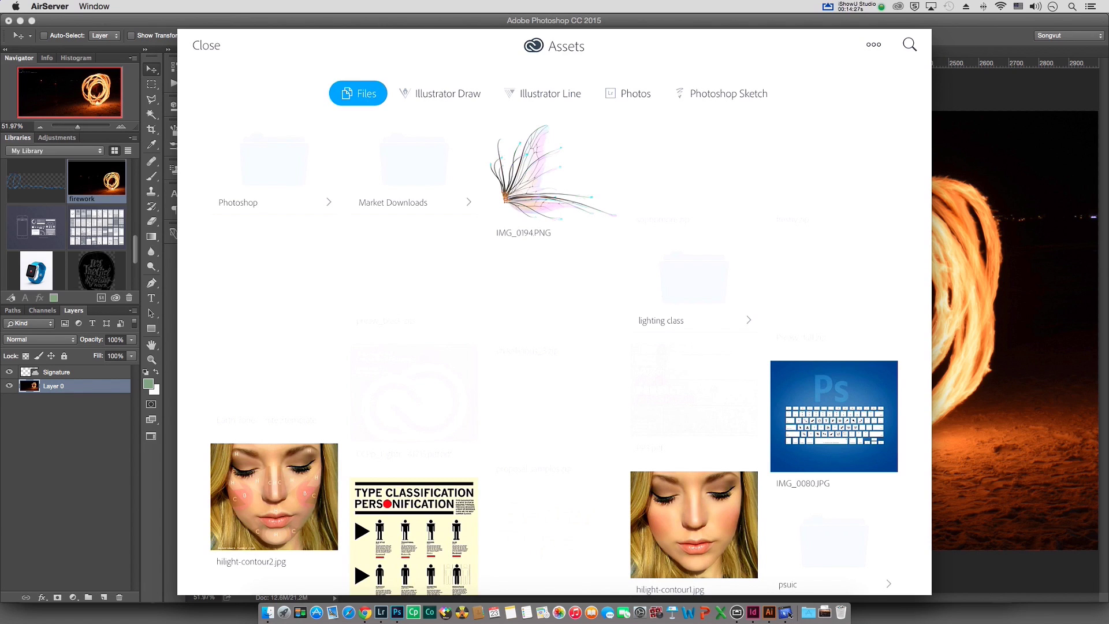
{"action": "left_click", "coordinate": [627, 94]}
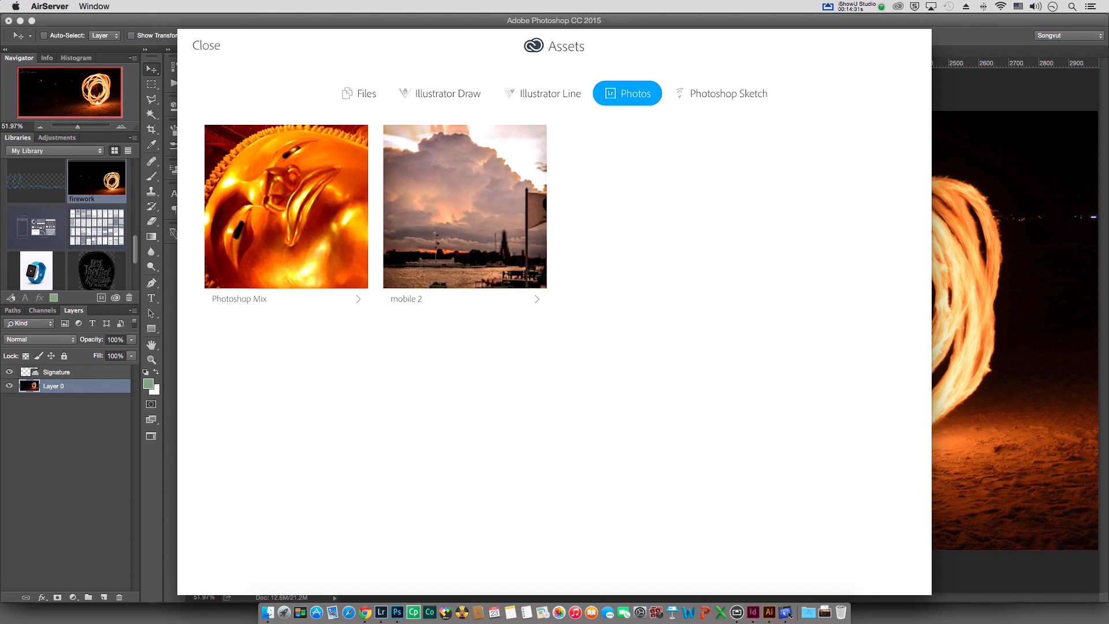
{"action": "left_click", "coordinate": [286, 206]}
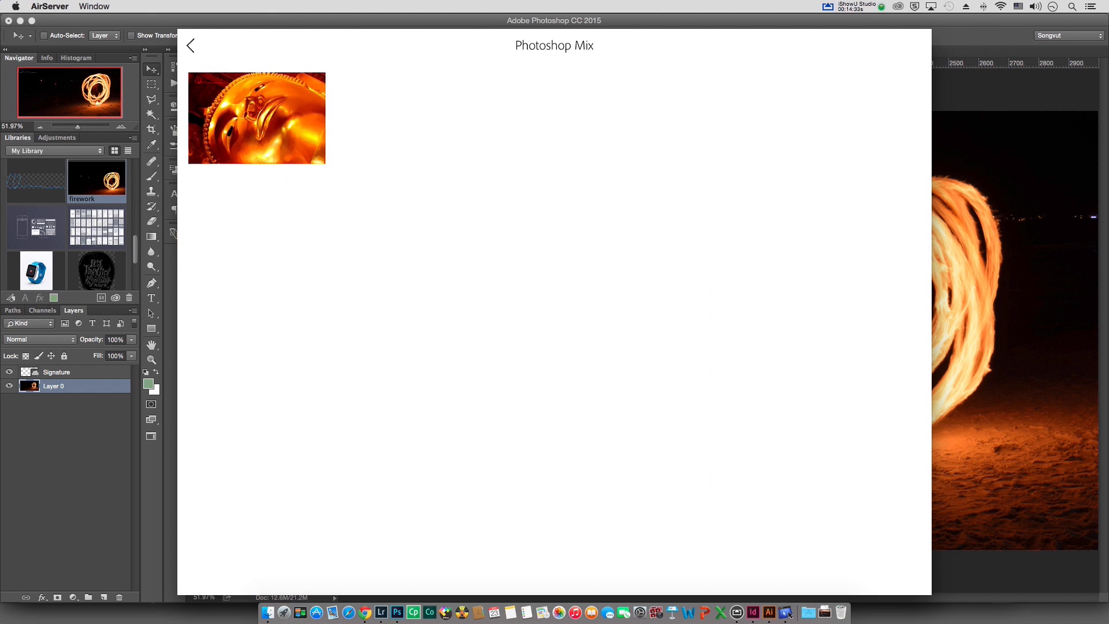
{"action": "left_click", "coordinate": [257, 117]}
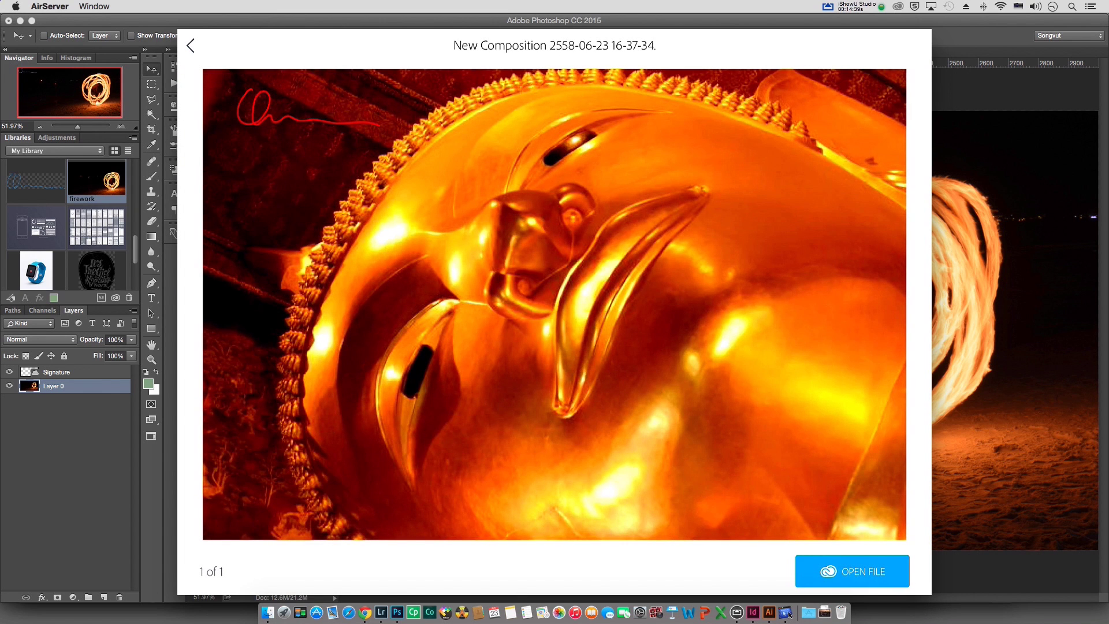
{"action": "left_click", "coordinate": [853, 571]}
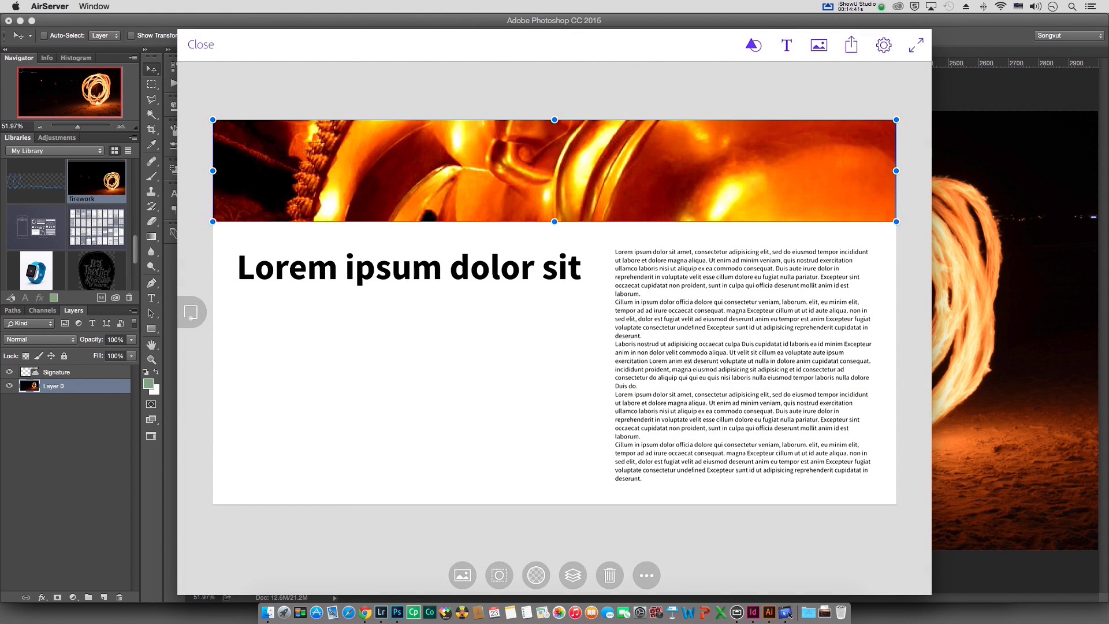
Step: Adjust the banner image's rectangular crop, enlarging and repositioning the golden statue so its eye sits just right of the banner's centre
{"action": "left_click", "coordinate": [499, 575]}
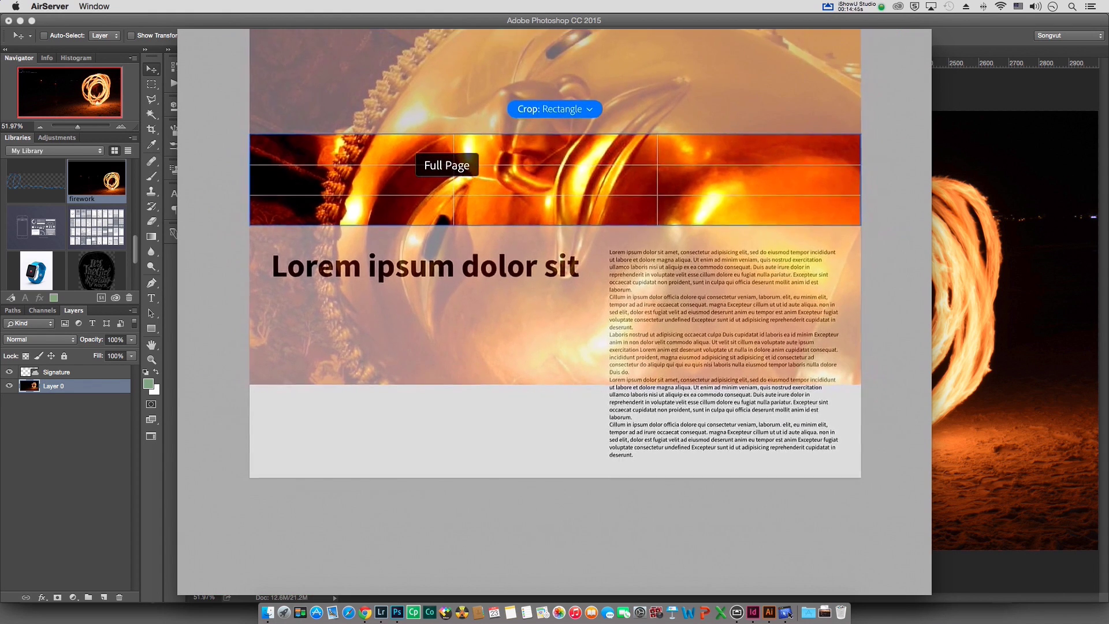
{"action": "scroll", "coordinate": [554, 243], "scroll_direction": "up", "scroll_amount": 3}
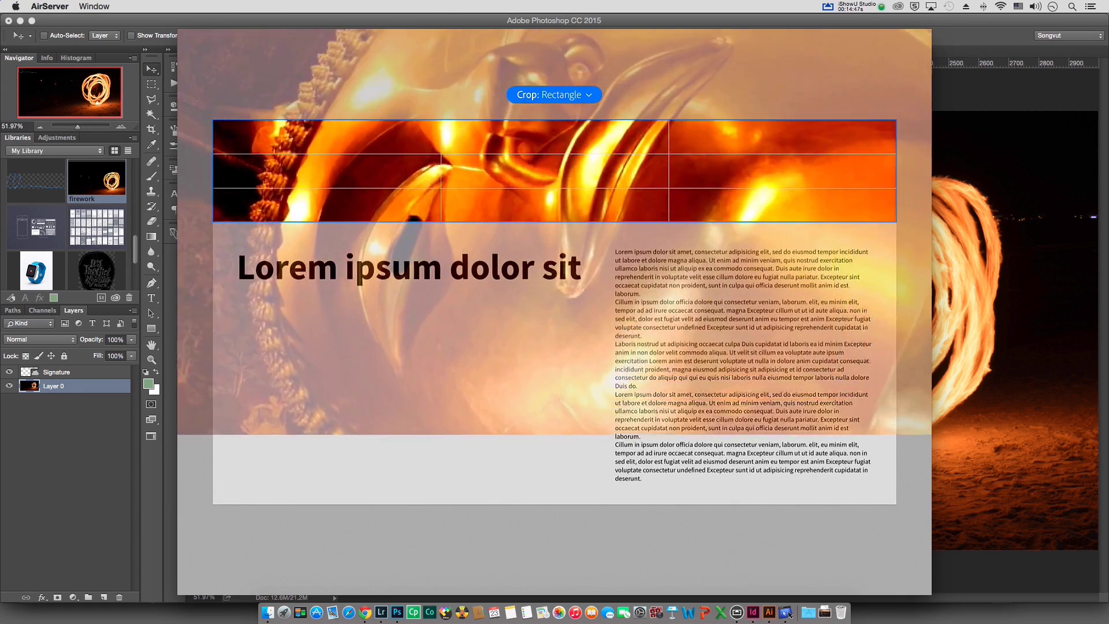
{"action": "scroll", "coordinate": [555, 289], "scroll_direction": "up", "scroll_amount": 5}
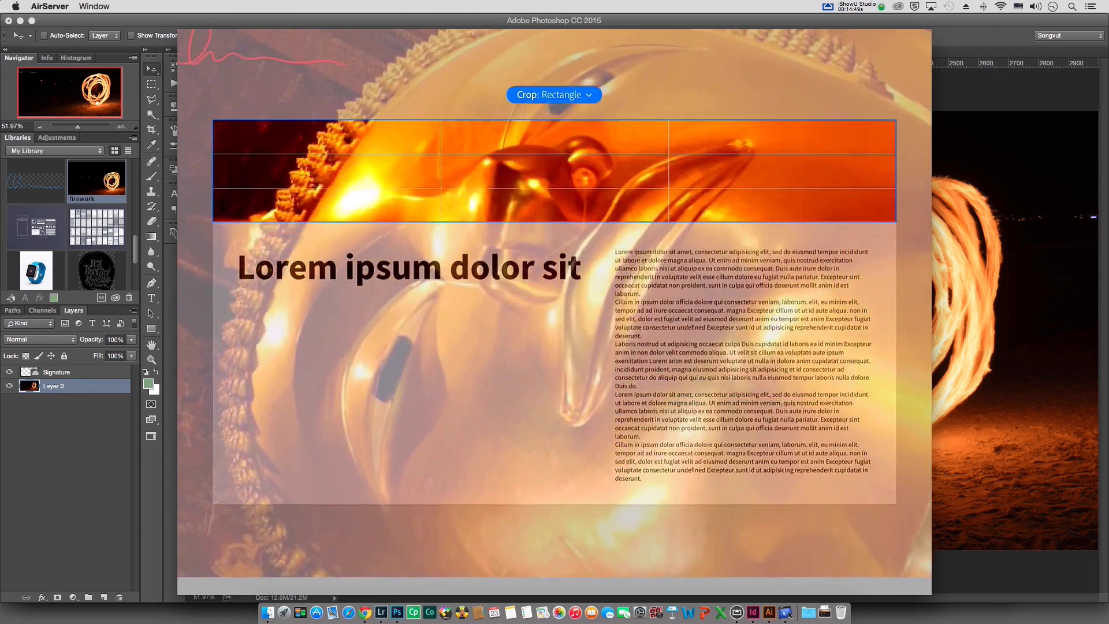
{"action": "scroll", "coordinate": [555, 318], "scroll_direction": "up", "scroll_amount": 2}
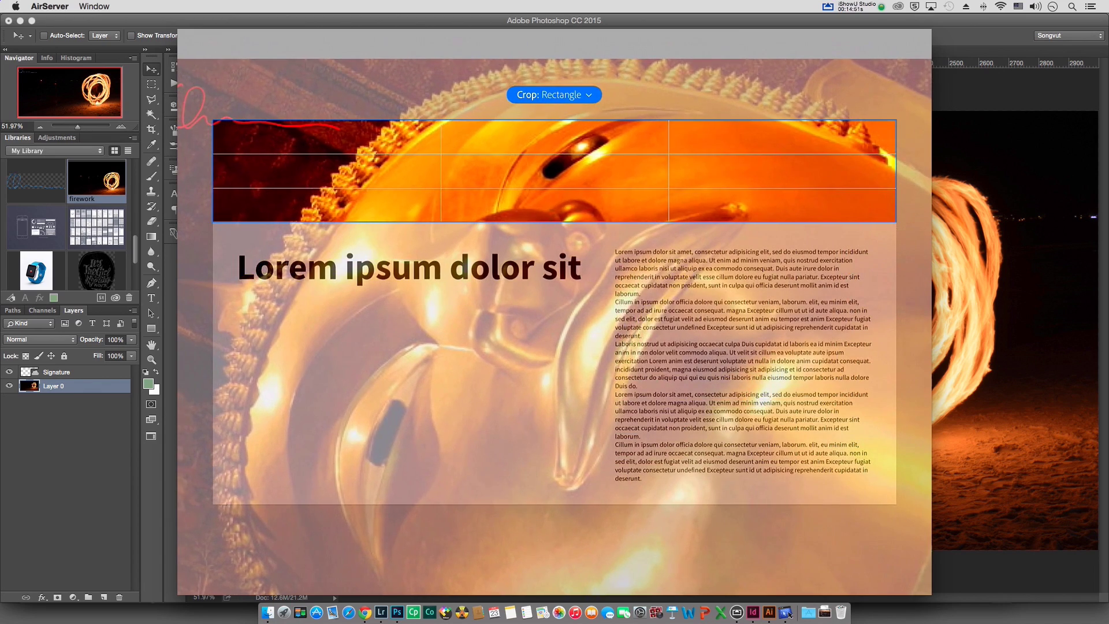
{"action": "scroll", "coordinate": [555, 318], "scroll_direction": "right", "scroll_amount": 5}
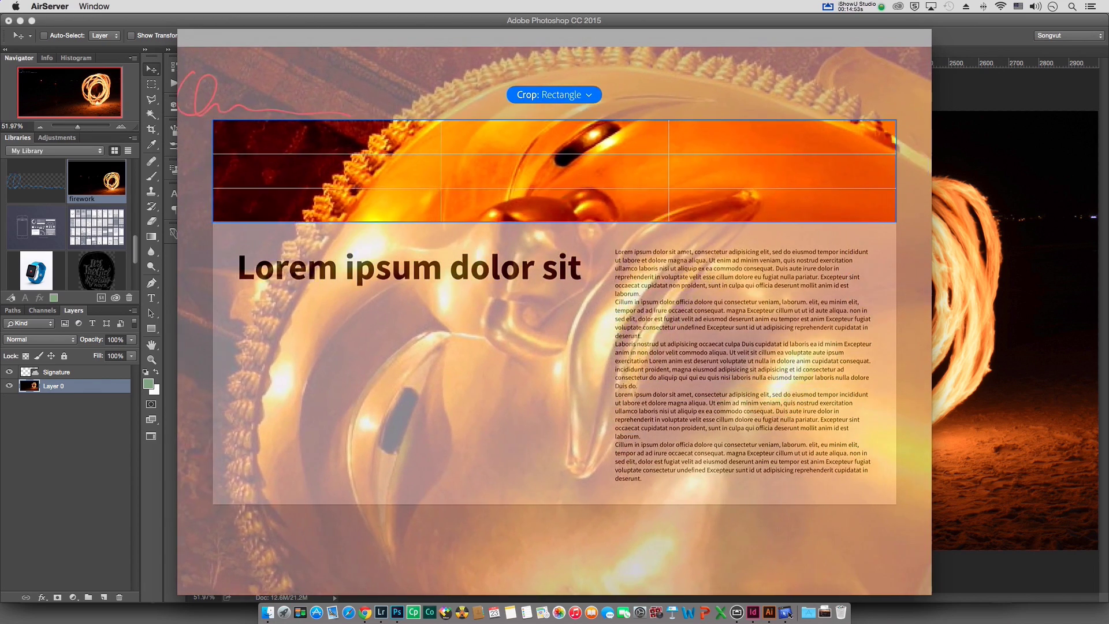
{"action": "scroll", "coordinate": [554, 318], "scroll_direction": "left", "scroll_amount": 3}
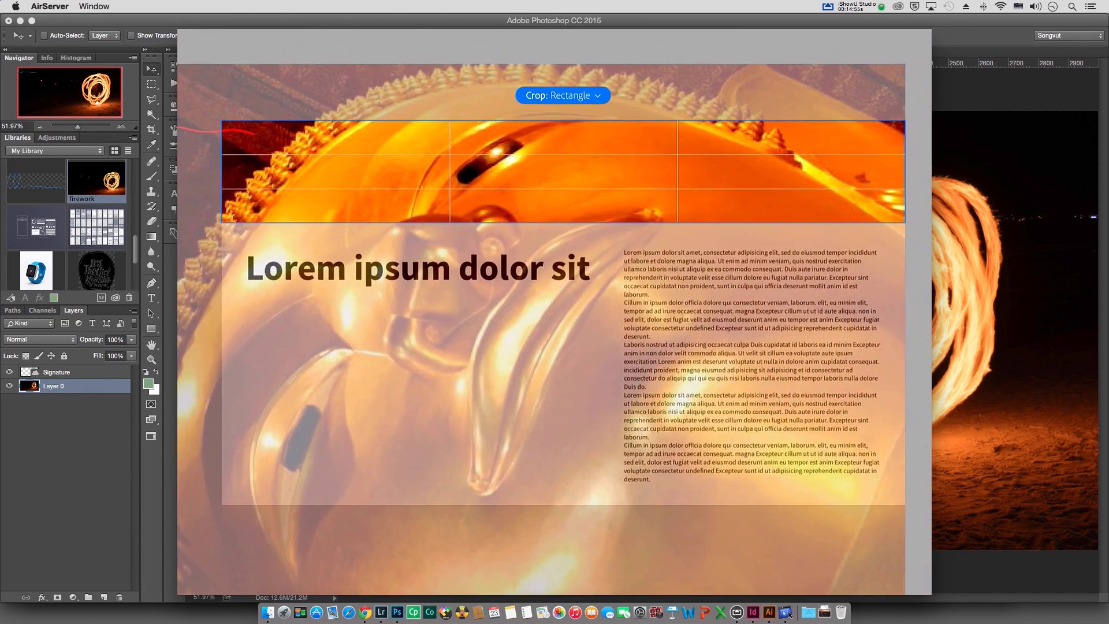
{"action": "scroll", "coordinate": [554, 318], "scroll_direction": "down", "scroll_amount": 2}
{"action": "scroll", "coordinate": [555, 318], "scroll_direction": "left", "scroll_amount": 2}
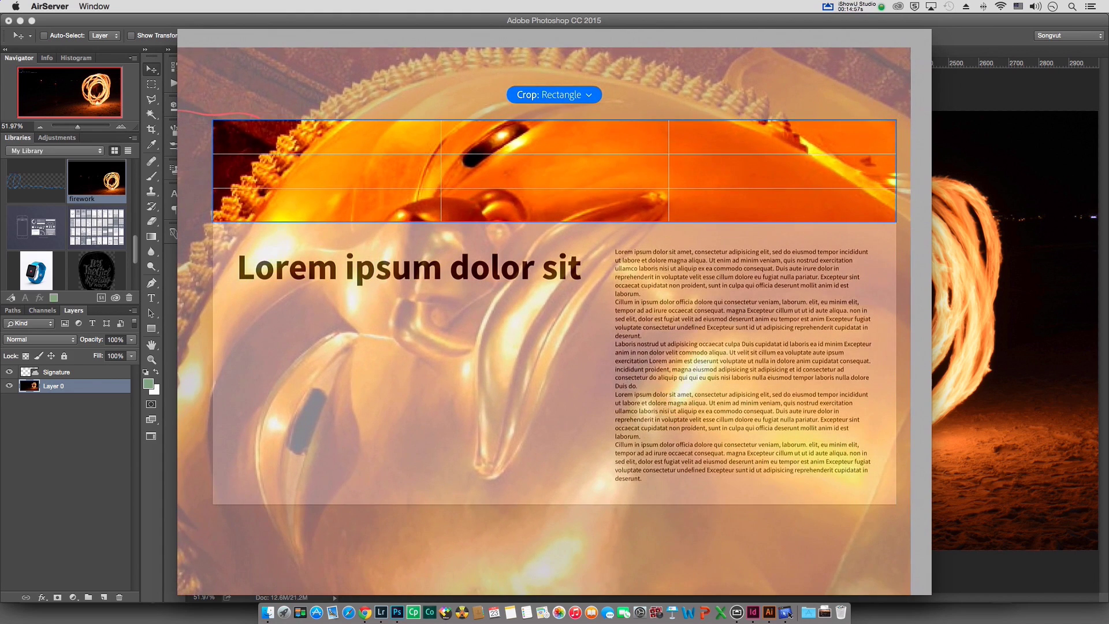
{"action": "scroll", "coordinate": [555, 318], "scroll_direction": "up", "scroll_amount": 5}
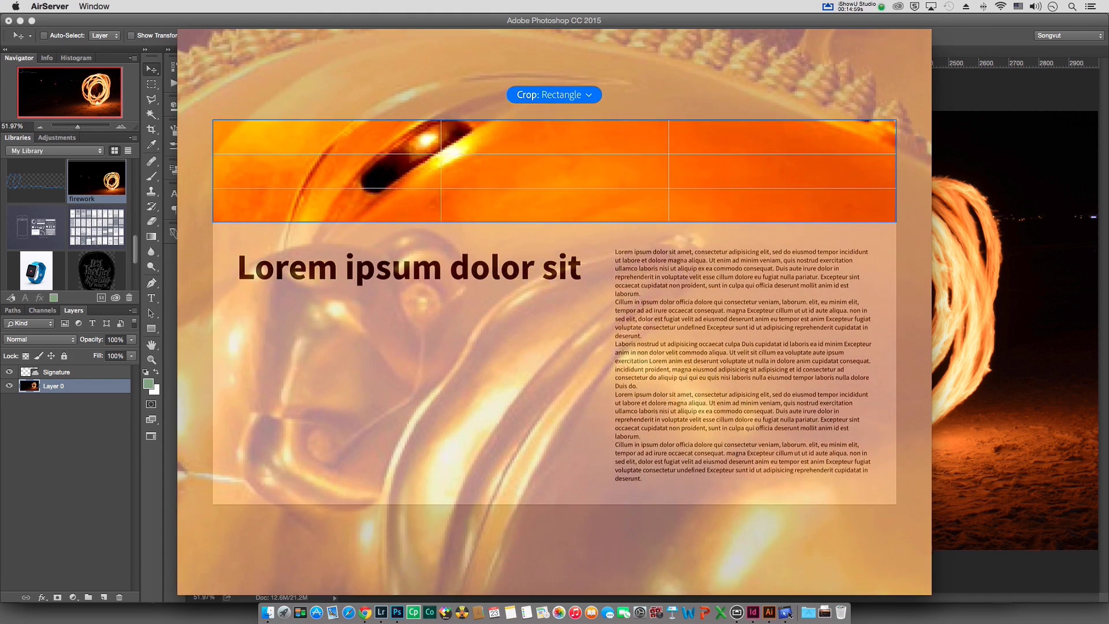
{"action": "scroll", "coordinate": [554, 312], "scroll_direction": "left", "scroll_amount": 6}
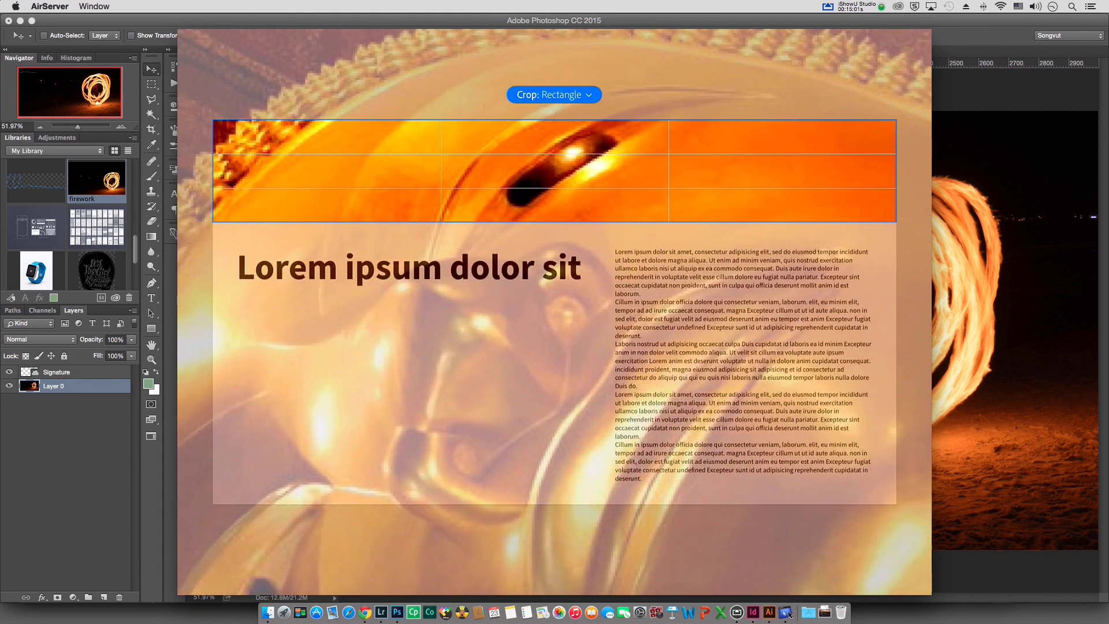
{"action": "scroll", "coordinate": [555, 312], "scroll_direction": "left", "scroll_amount": 3}
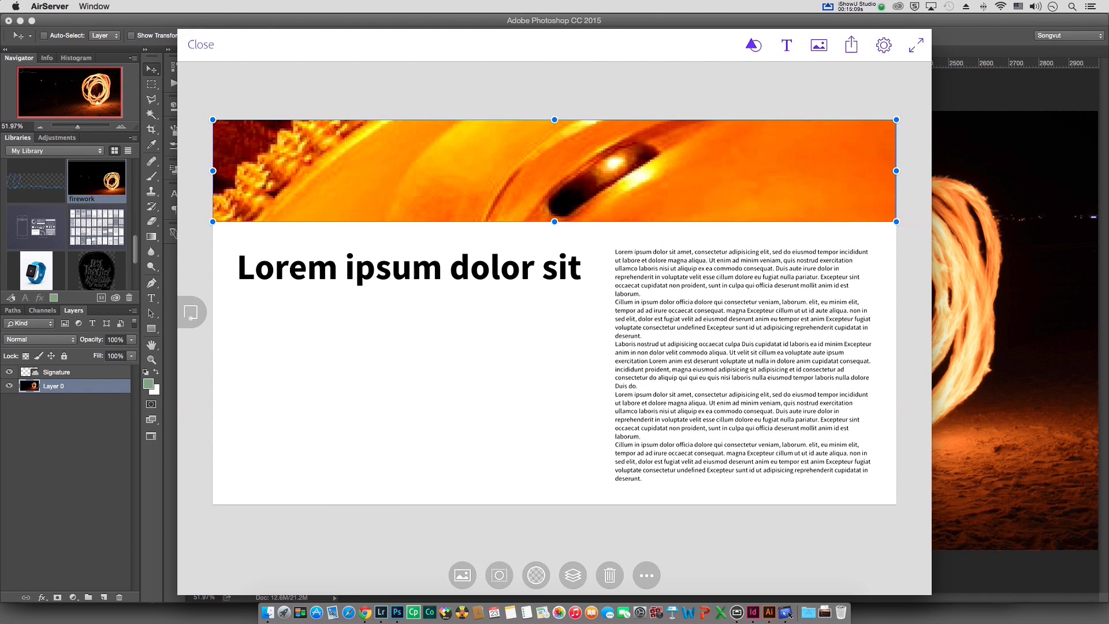
Step: Open the sharing options for the page layout and return to the iPad home screen
{"action": "left_click", "coordinate": [851, 45]}
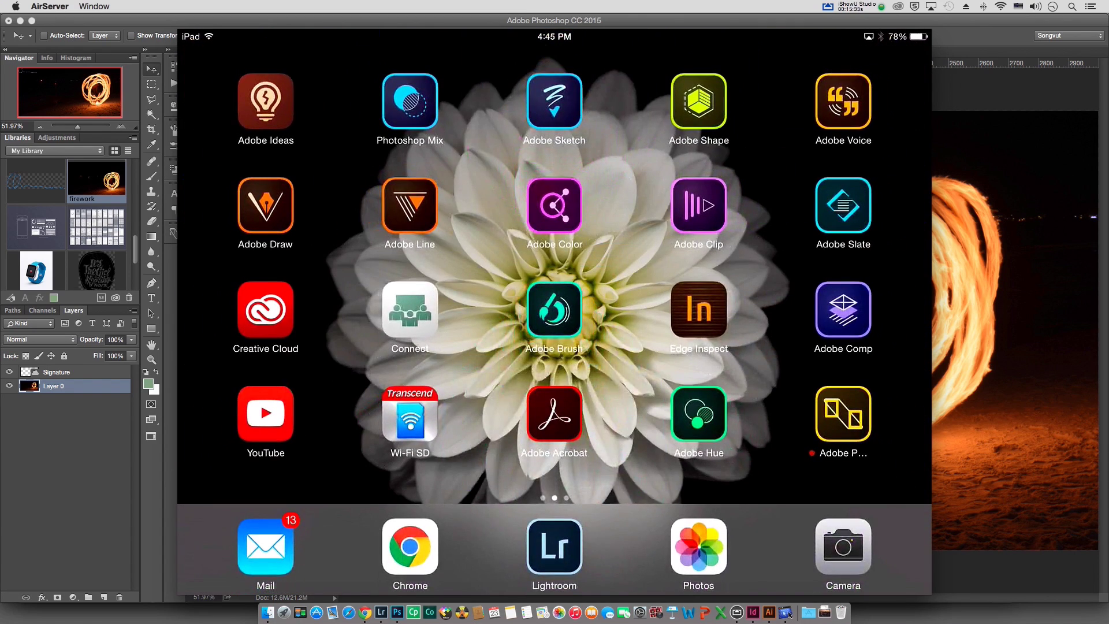
{"action": "mouse_move", "coordinate": [815, 347]}
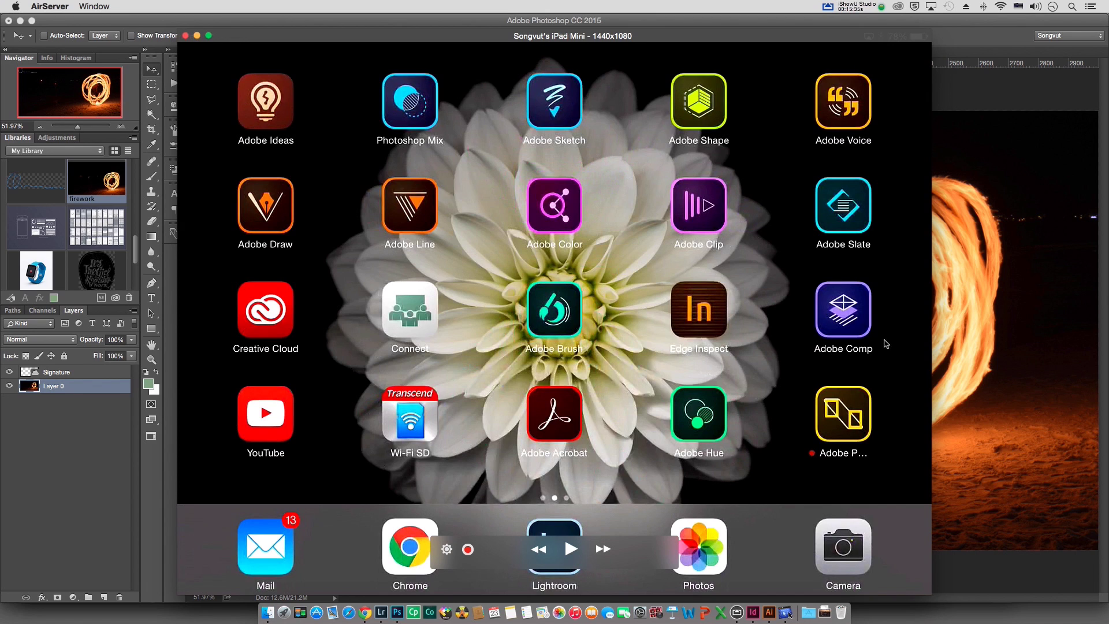